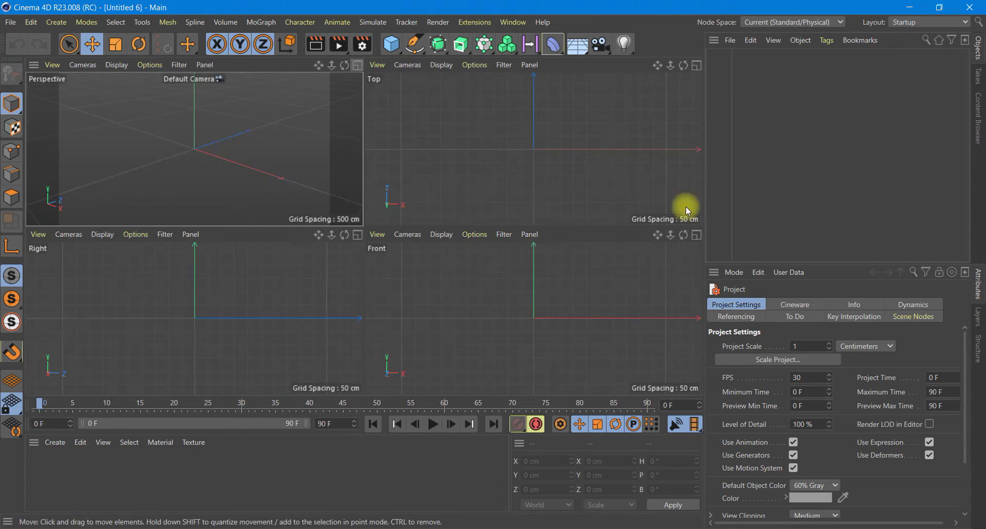
Maximize the Front view and open its background (Back) image settings
click(694, 230)
click(161, 64)
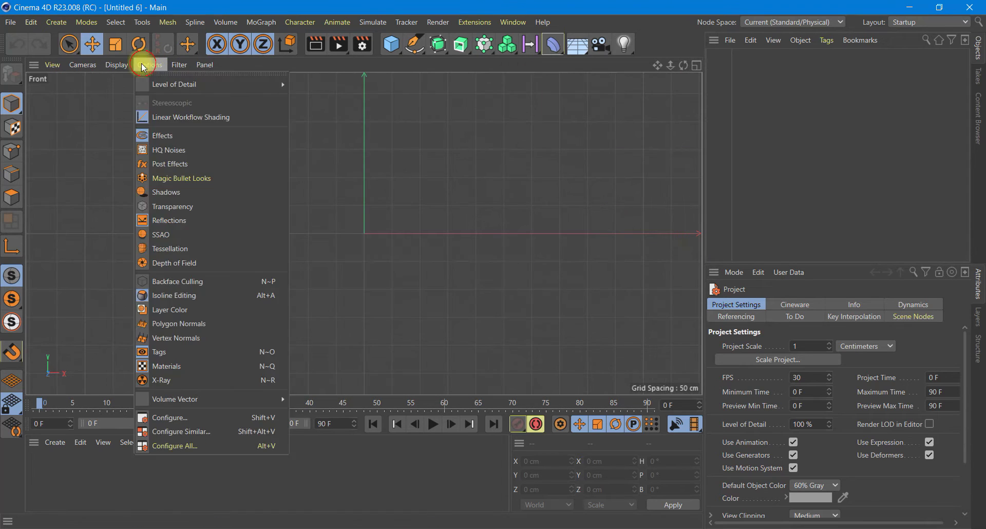
click(184, 406)
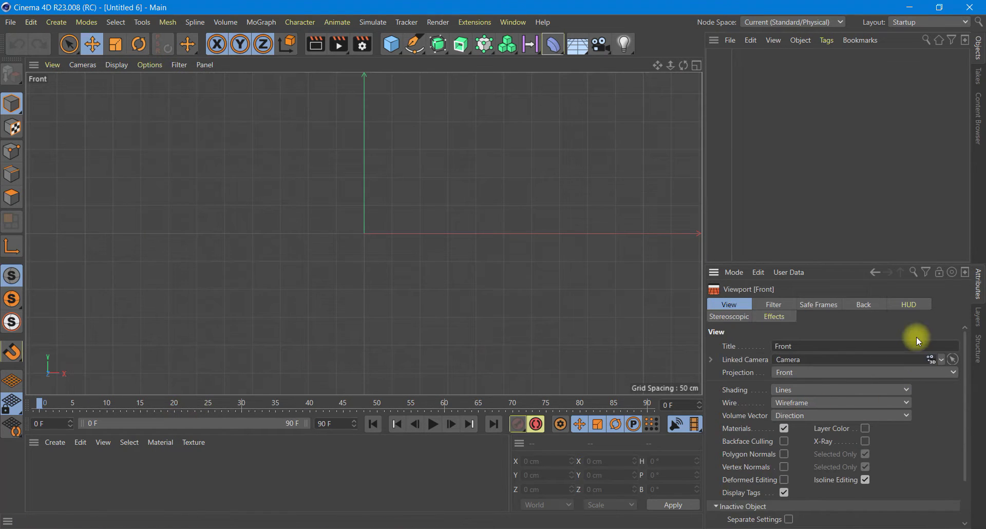
click(865, 309)
Load the paint-roller image from the tutorial folder as the Front view background
click(949, 359)
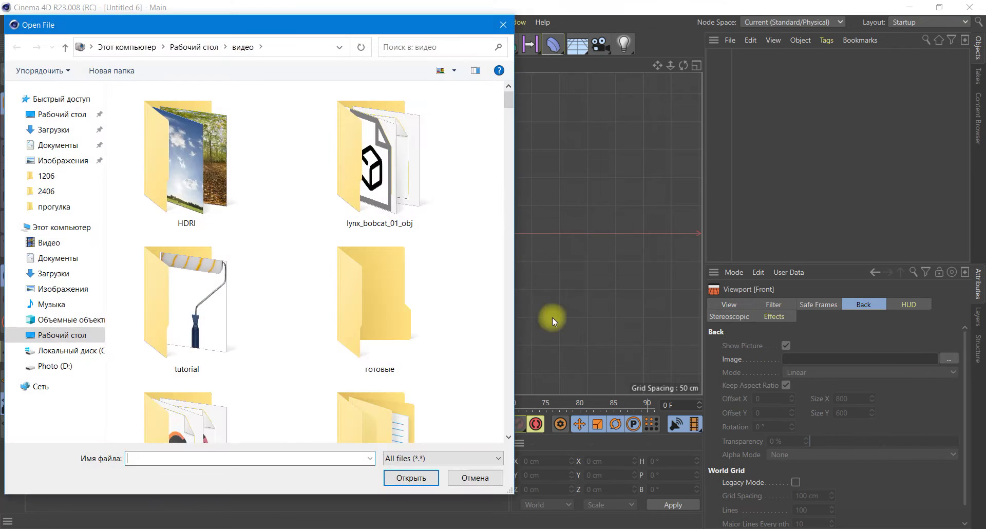
click(362, 366)
click(221, 365)
double_click(221, 364)
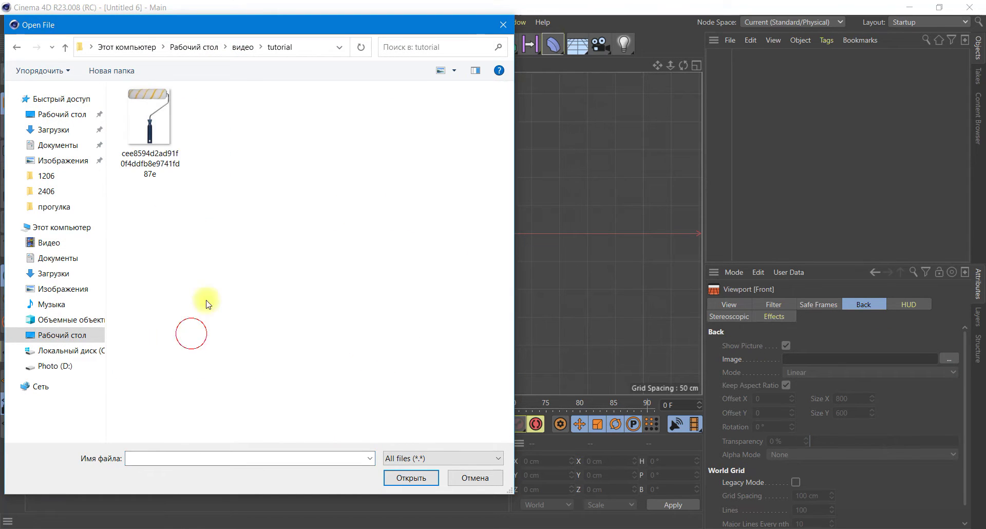
click(150, 141)
click(405, 476)
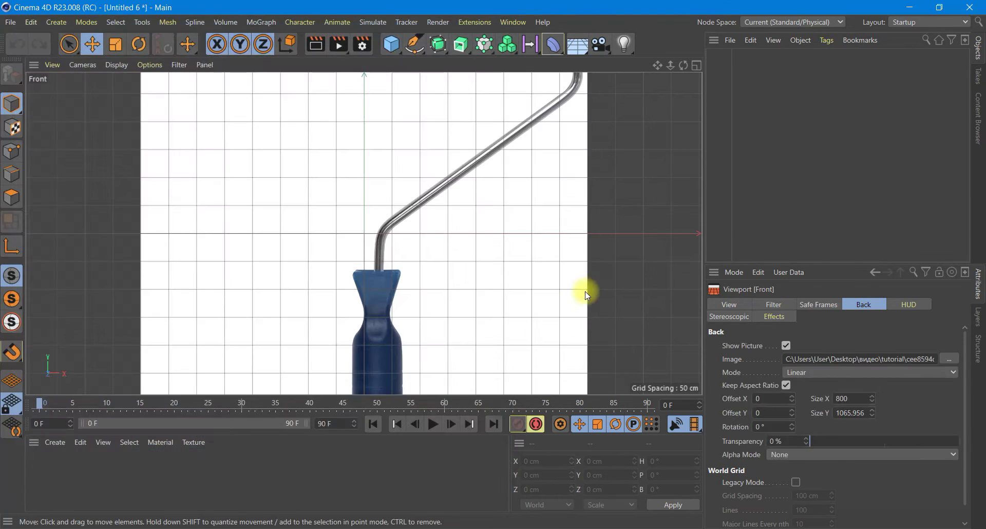
Set the background image Size X to 400, Offset Y to 253 and Offset X to -12
scroll(442, 309, down, 2)
double_click(861, 399)
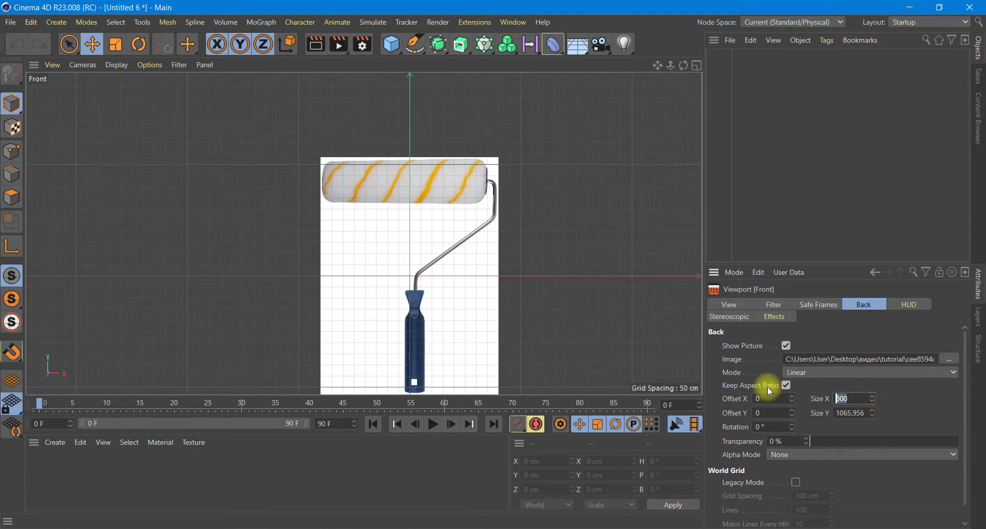
text(4)
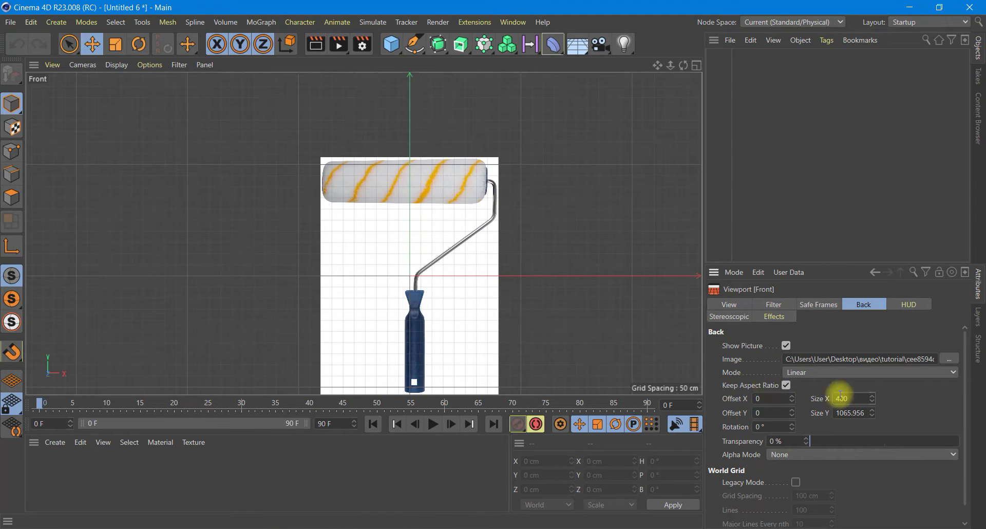
key(Return)
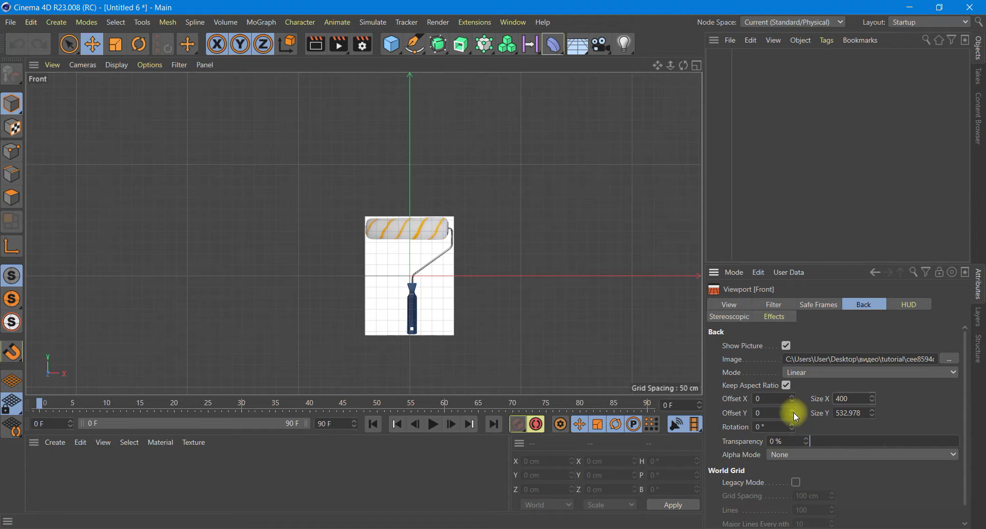
drag(794, 413, 792, 412)
scroll(414, 216, up, 5)
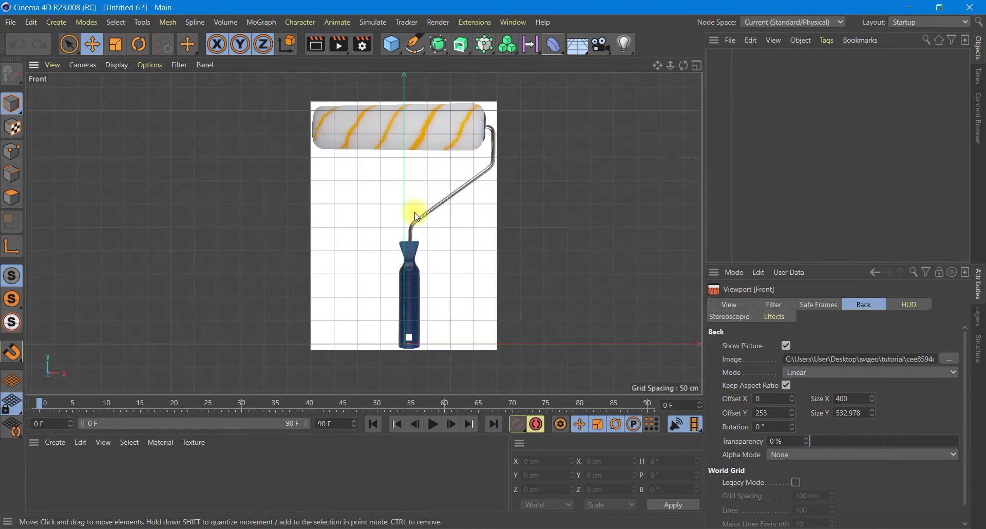
scroll(411, 220, up, 2)
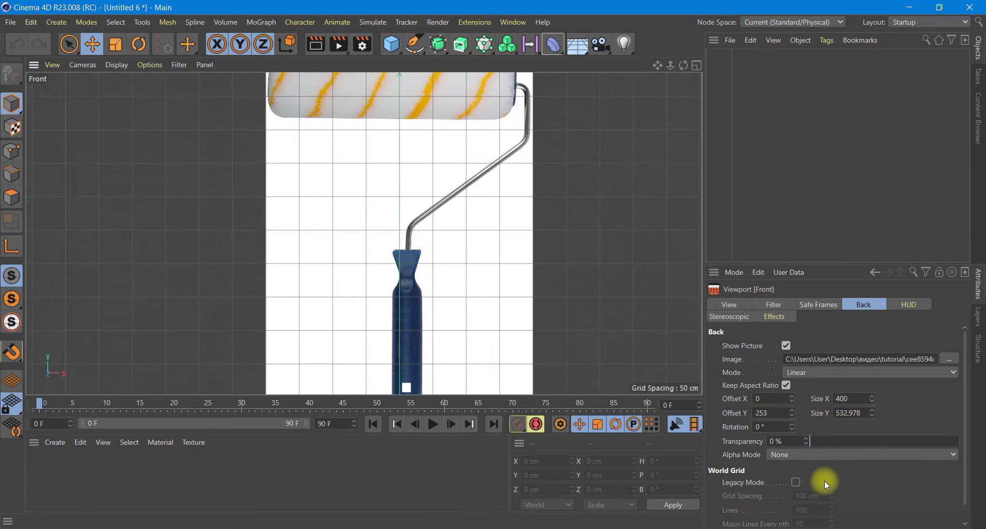
drag(792, 399, 787, 399)
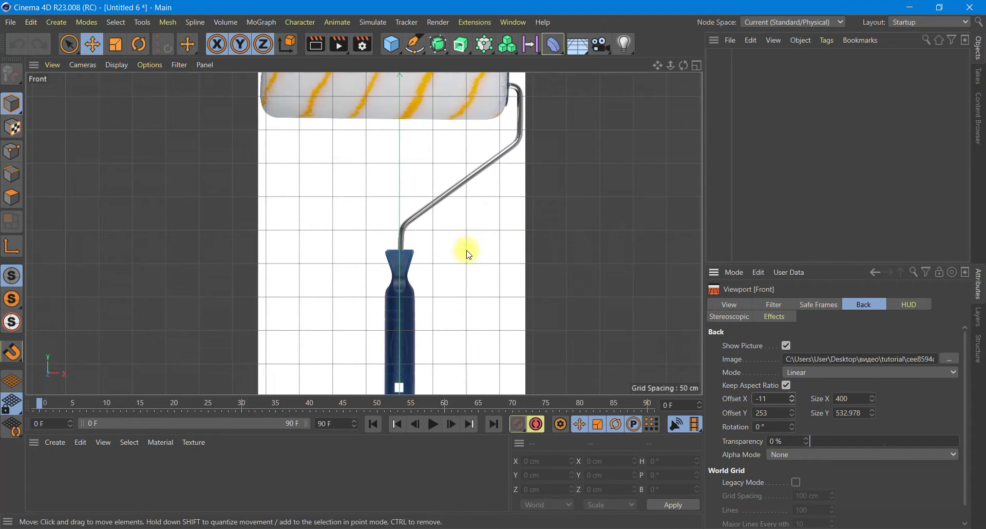
click(792, 401)
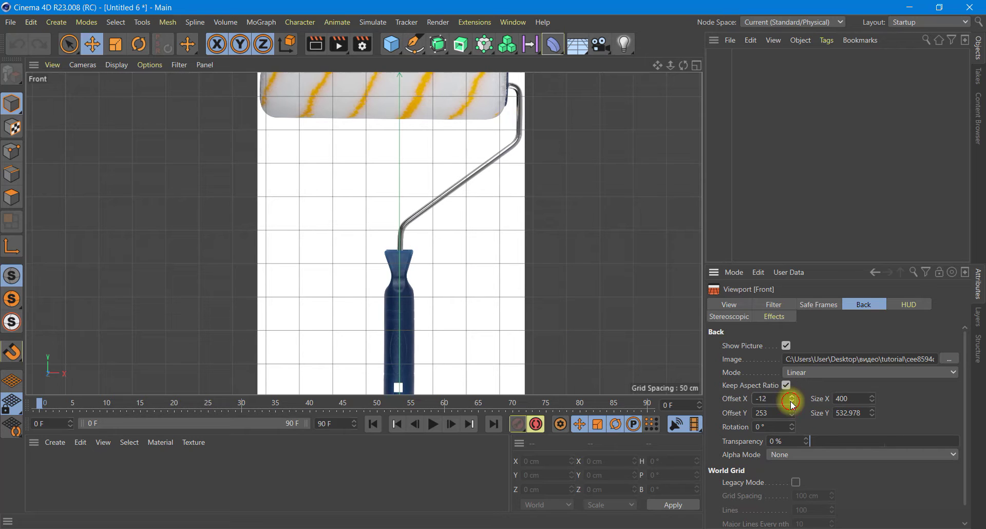
Reframe the maximized Front view around the whole roller reference image
alt+middle_drag(491, 262, 582, 160)
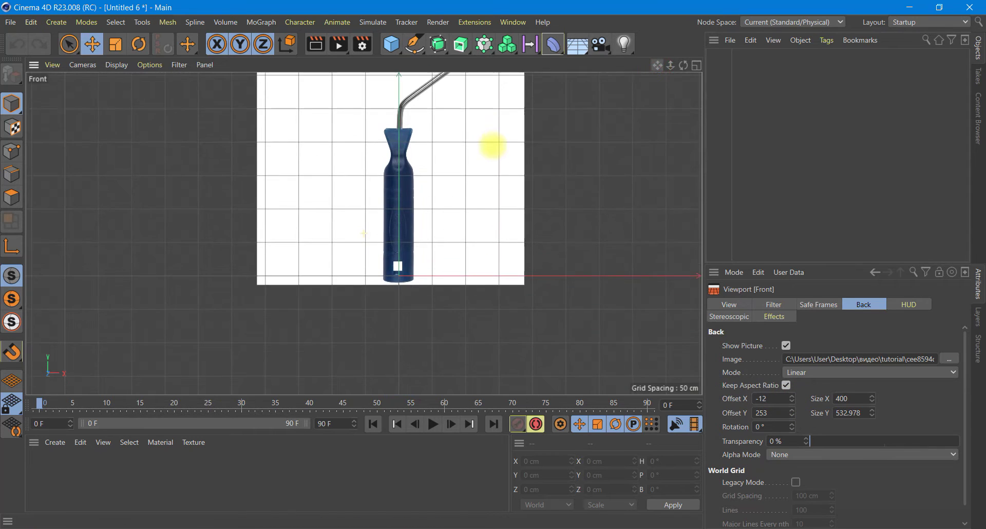
scroll(441, 277, up, 2)
scroll(441, 276, up, 1)
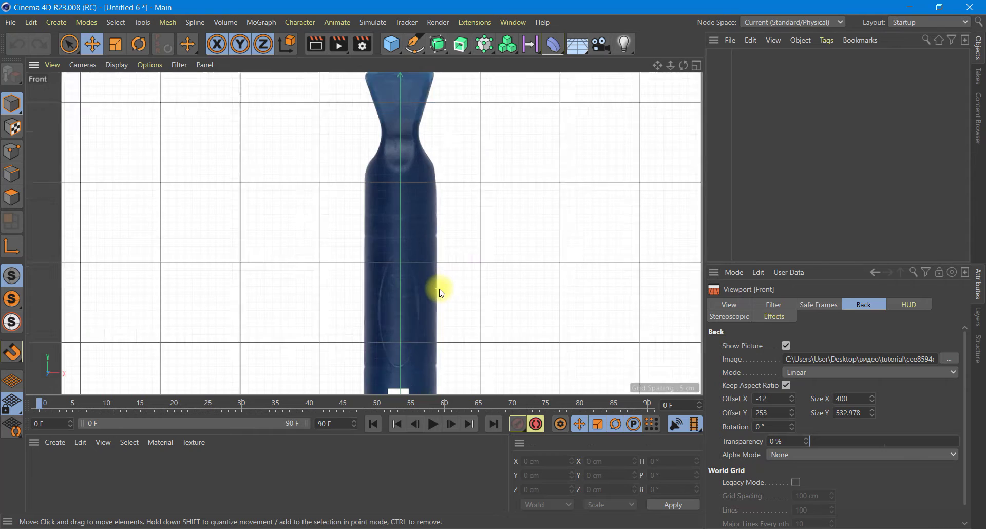
scroll(441, 276, up, 1)
scroll(443, 285, down, 2)
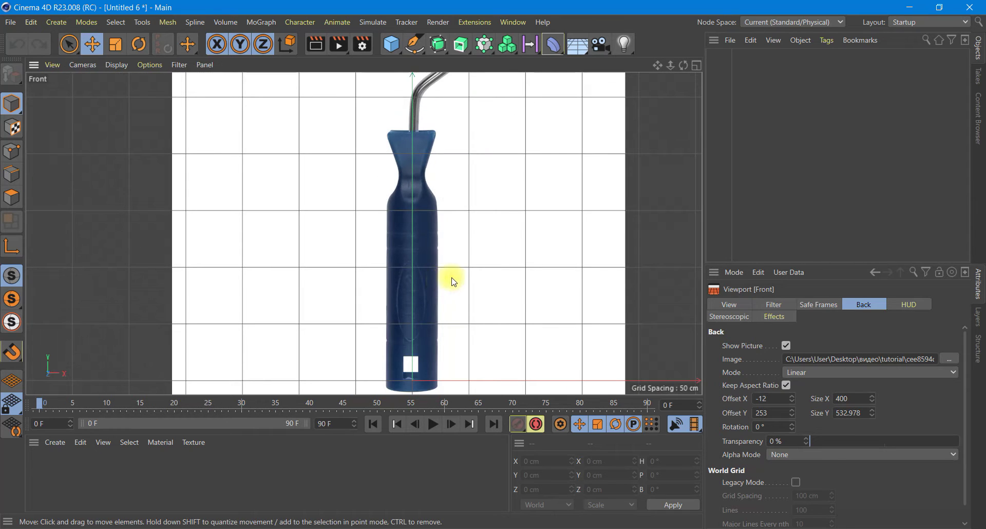
click(697, 65)
click(697, 235)
scroll(379, 292, down, 3)
drag(657, 65, 650, 75)
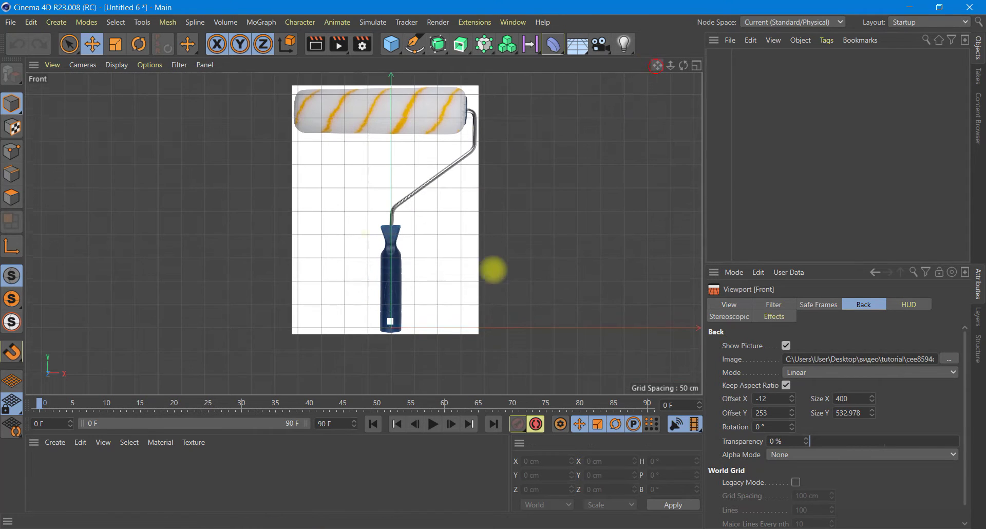
Add a cylinder oriented along +X and raise it to Y 462.122 cm onto the sleeve
click(391, 45)
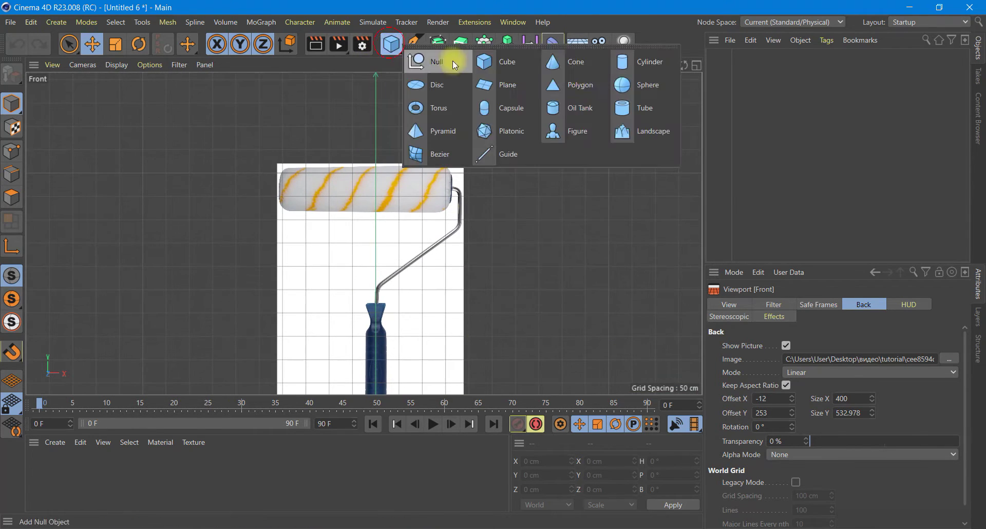
click(642, 75)
scroll(419, 242, down, 1)
scroll(419, 243, down, 3)
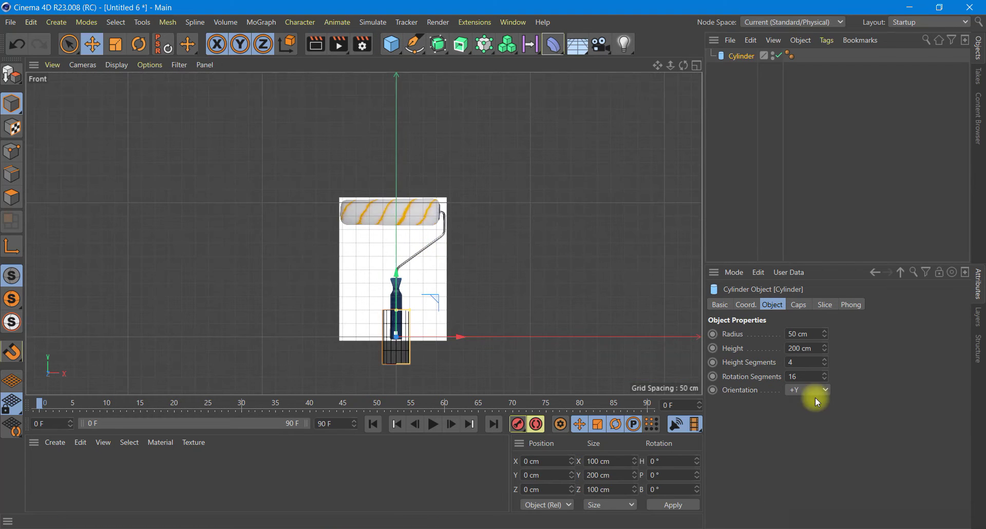
click(805, 392)
click(808, 459)
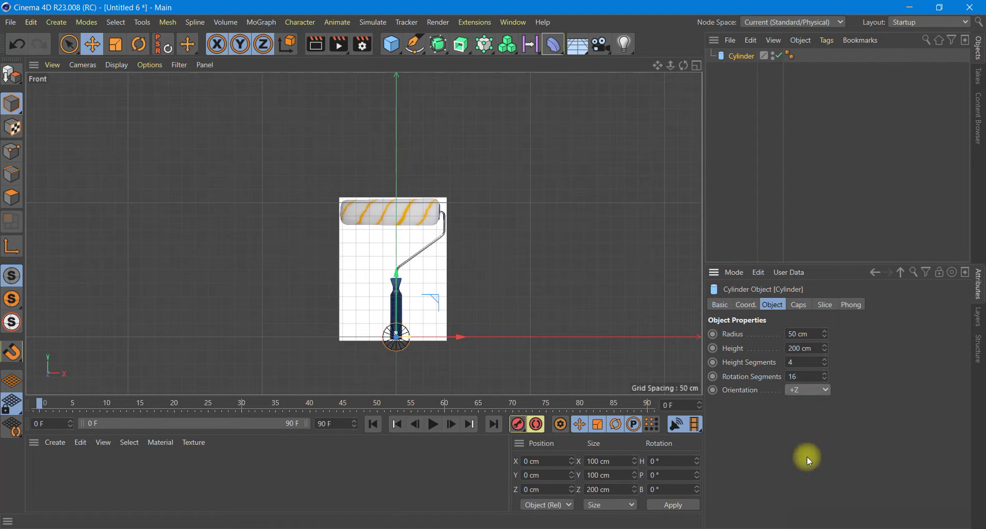
click(798, 391)
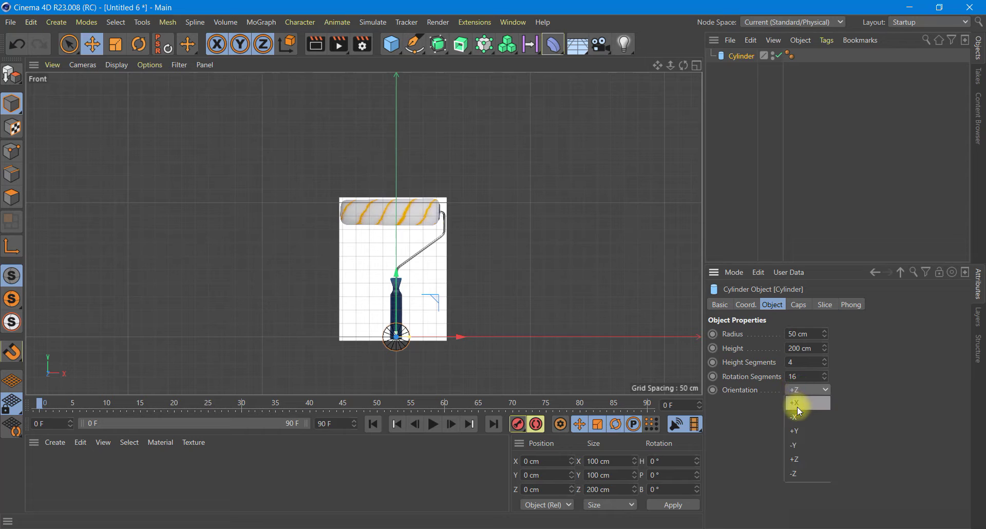
click(798, 407)
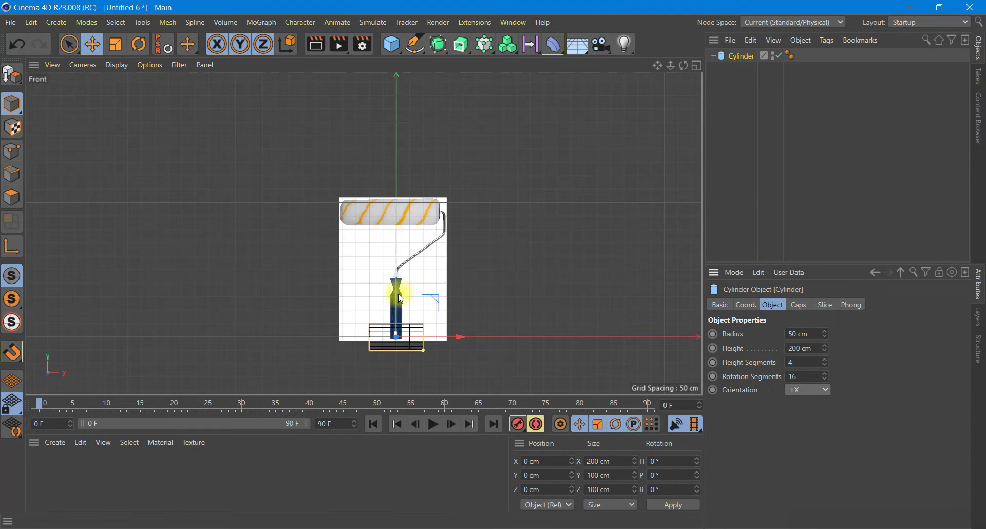
mouse_move(398, 294)
mouse_down()
mouse_move(411, 167)
mouse_move(402, 196)
mouse_up()
scroll(389, 187, up, 3)
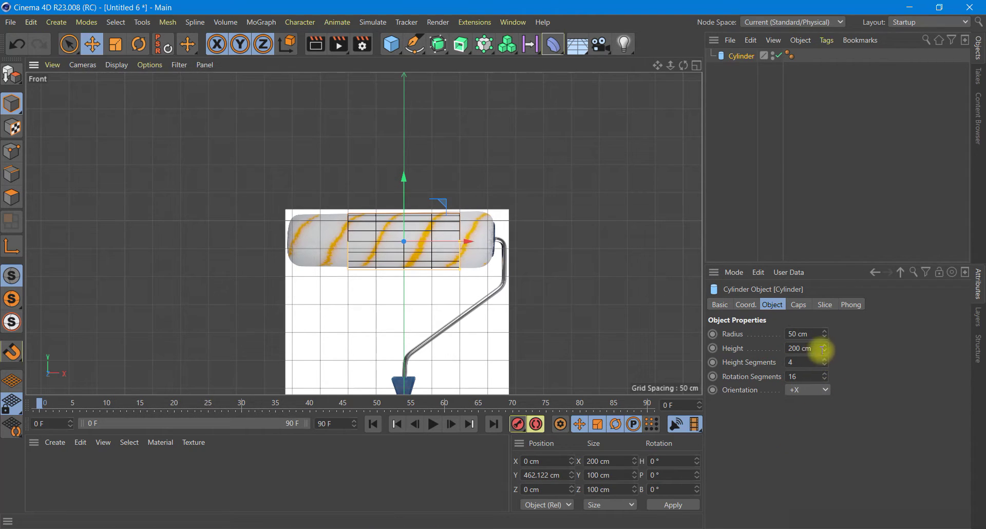
Size the cylinder to 370.16 cm to fit the sleeve and duplicate it as Cylinder.1
click(817, 349)
text(450)
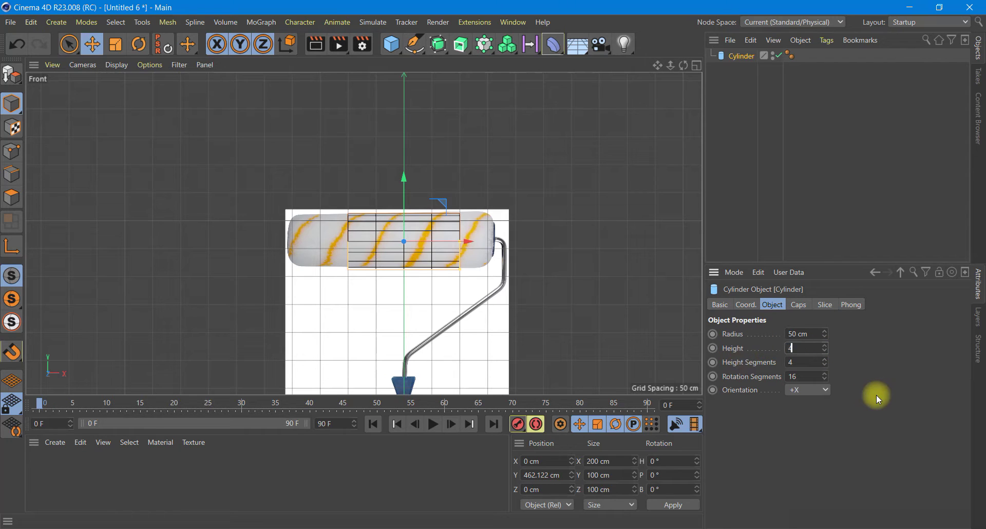
key(Return)
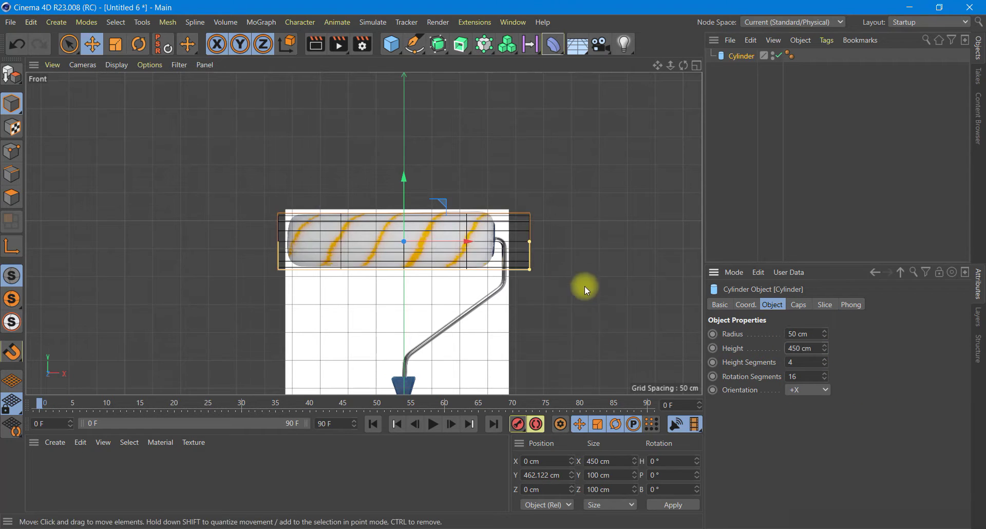
drag(530, 240, 453, 241)
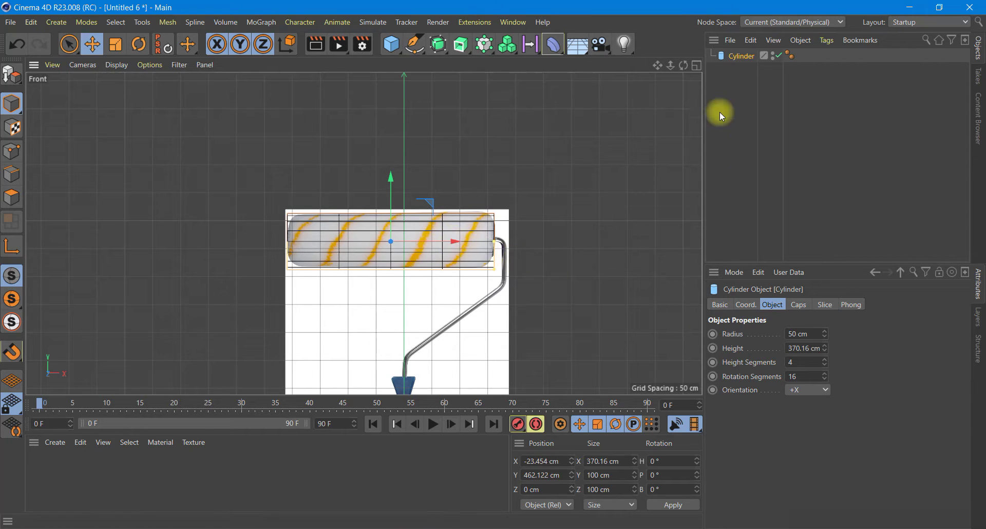
ctrl+drag(738, 61, 741, 67)
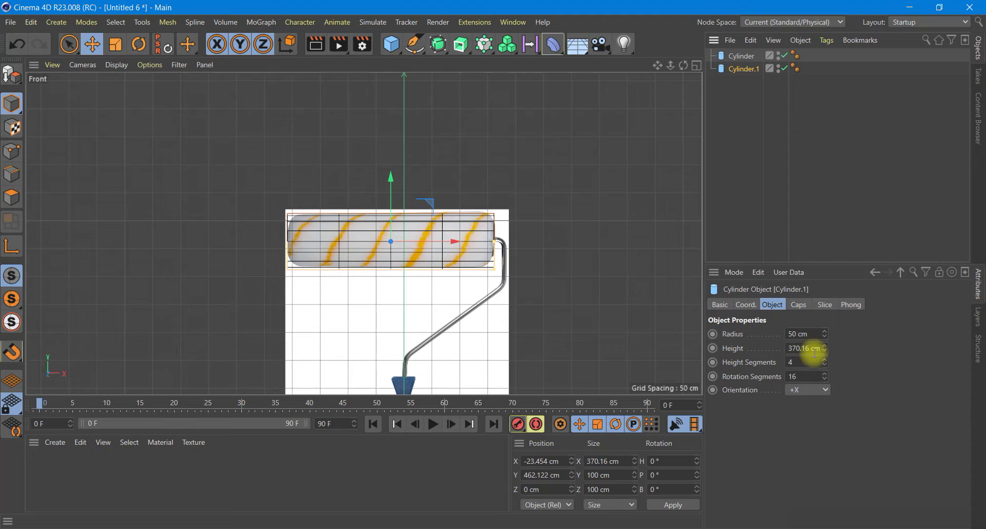
Give Cylinder.1 a 380 cm height and 10 cm radius to form a thin rod
drag(811, 348, 785, 348)
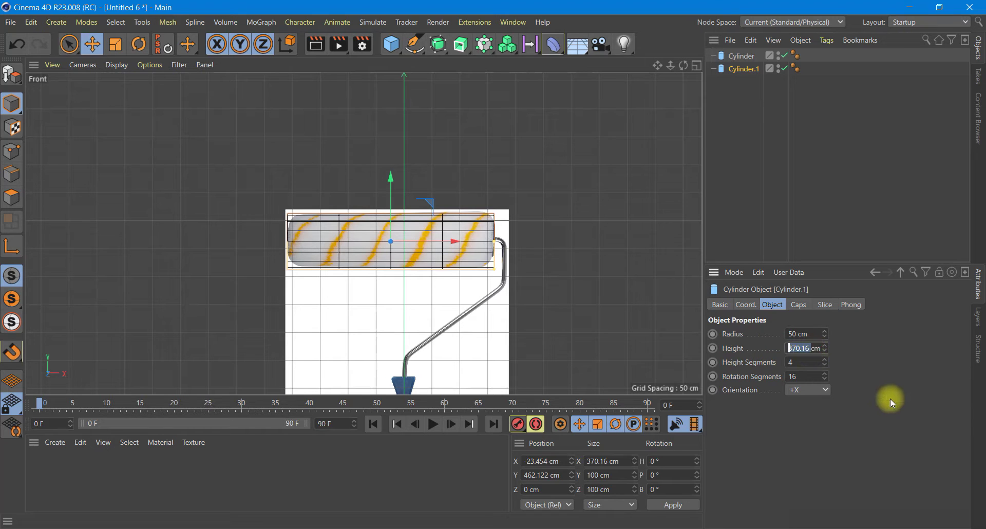
text(380cm)
key(Return)
drag(815, 333, 759, 327)
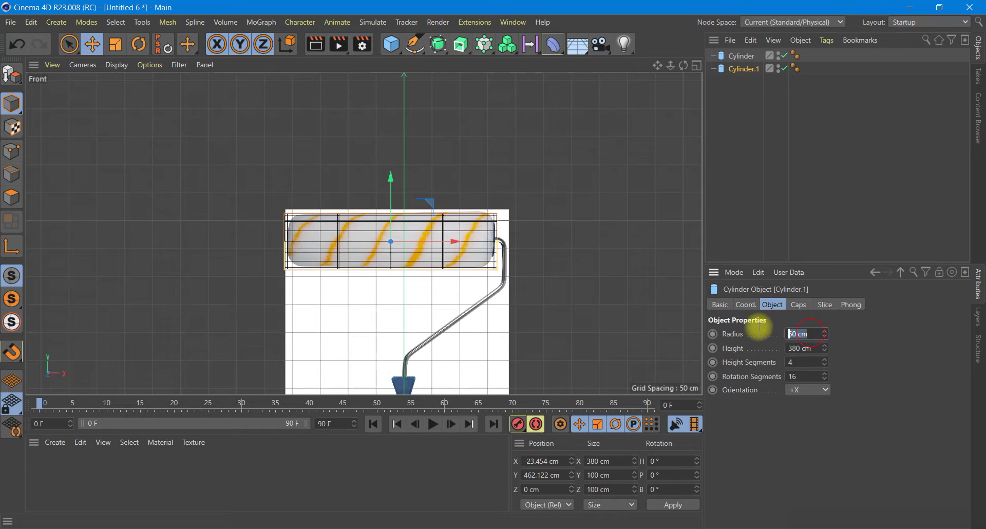
text(20)
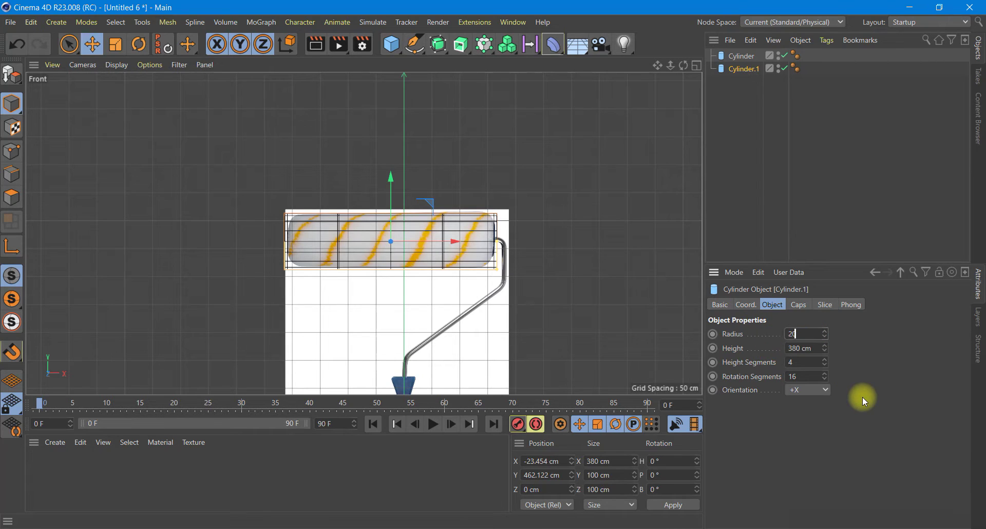
key(Return)
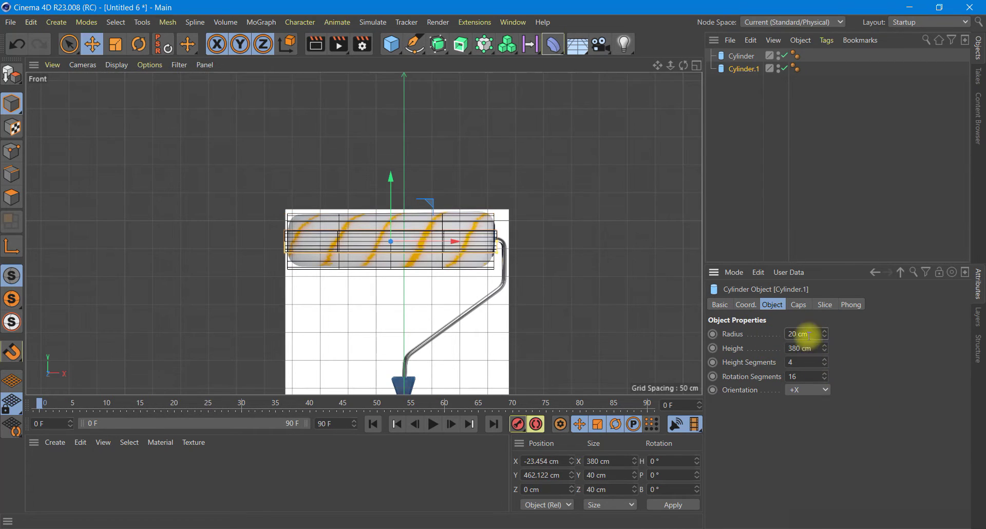
drag(808, 335, 777, 329)
text(10)
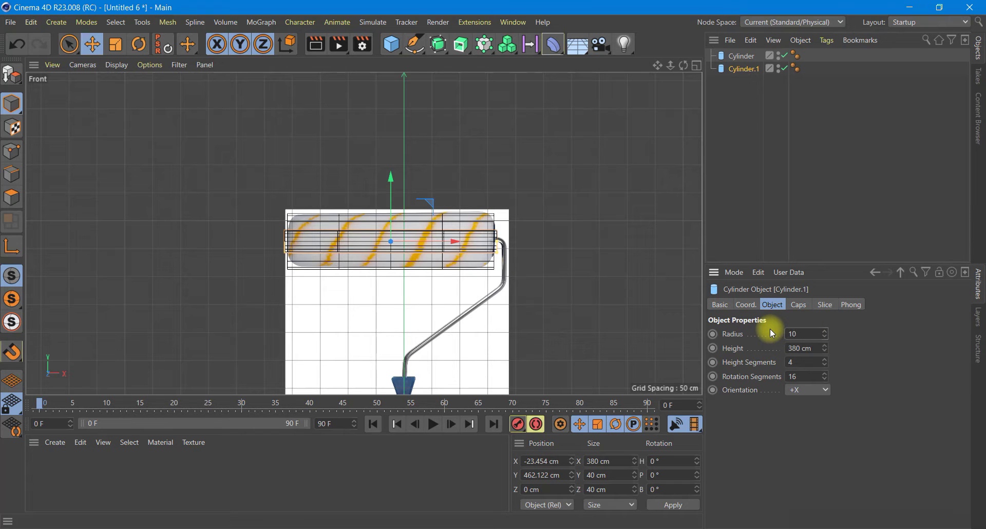
key(Return)
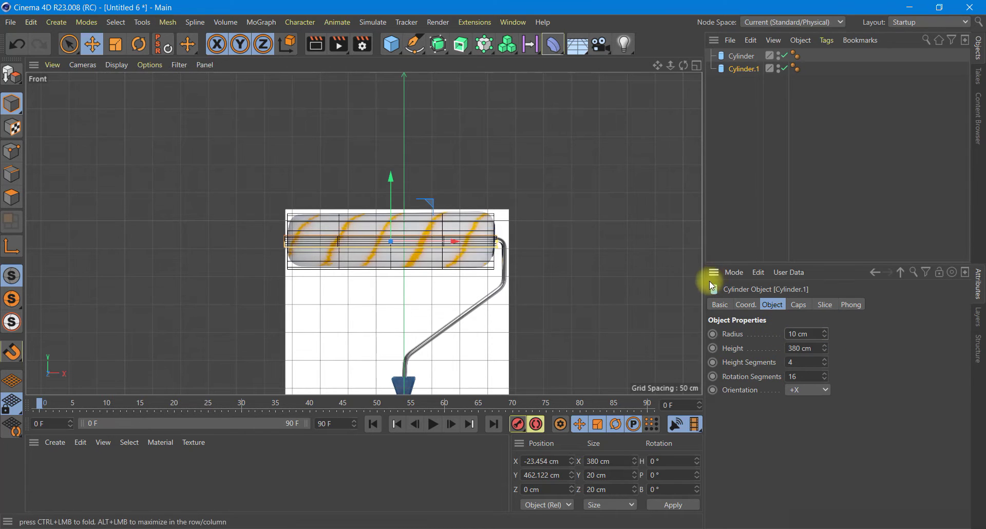
In an enlarged Perspective view, raise the sleeve Cylinder's rotation segments to 59
click(696, 65)
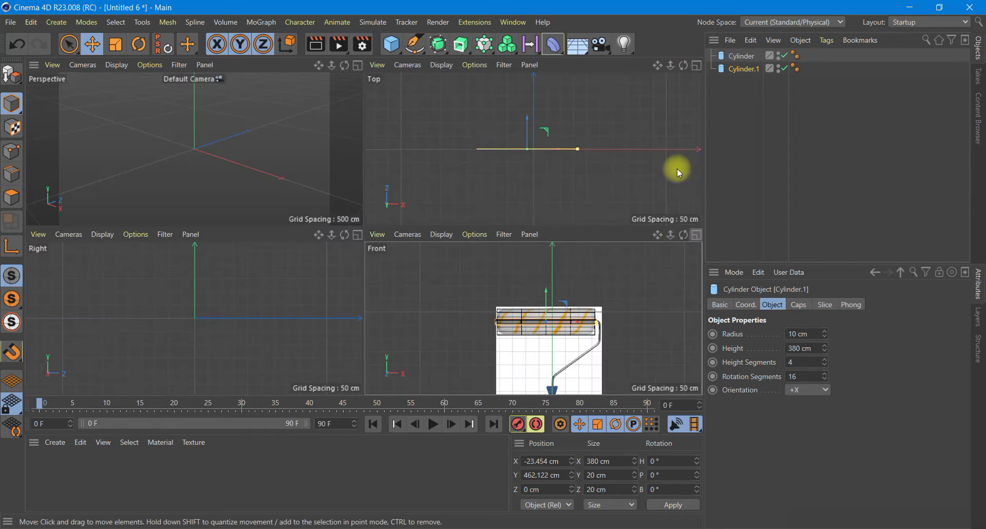
click(358, 66)
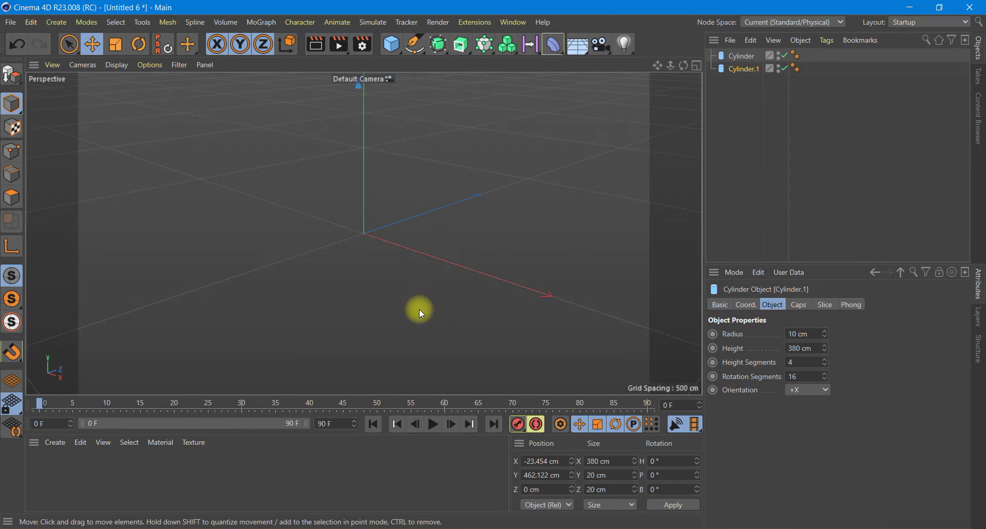
scroll(419, 311, down, 2)
scroll(420, 313, down, 2)
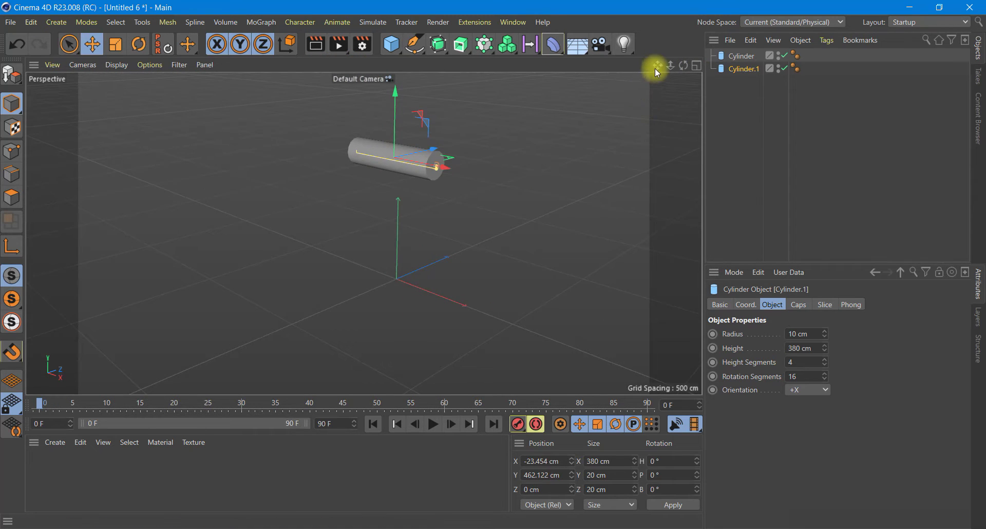
drag(658, 65, 485, 342)
scroll(429, 237, up, 3)
scroll(421, 248, up, 2)
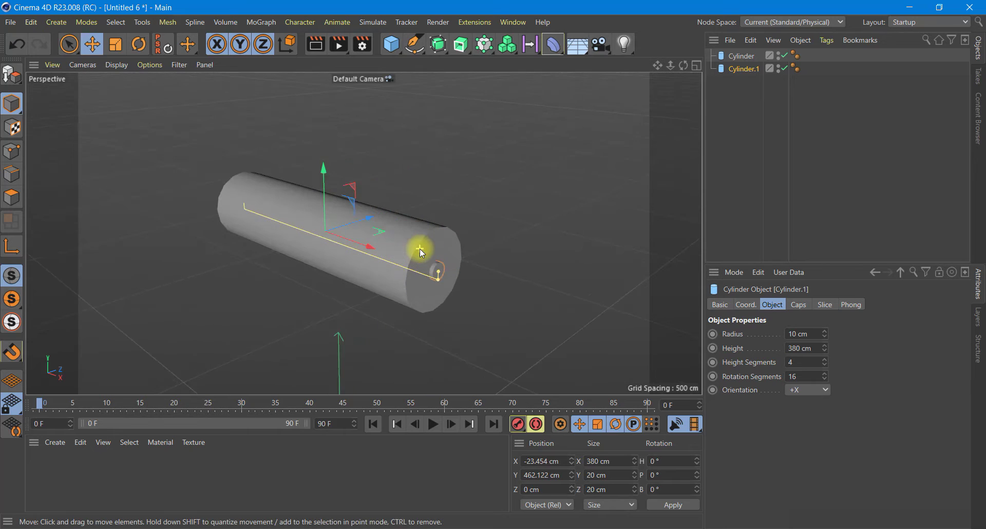
scroll(420, 249, up, 2)
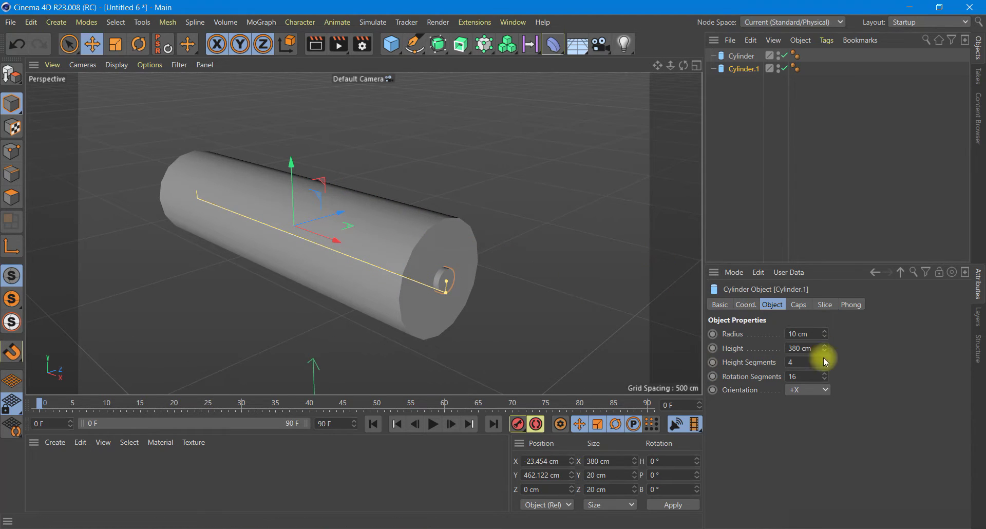
click(742, 55)
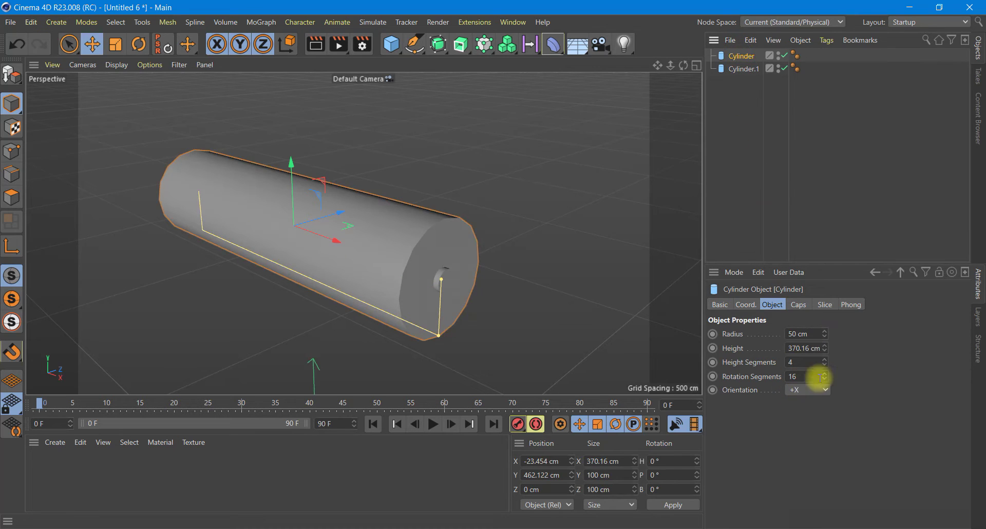
drag(825, 374, 825, 354)
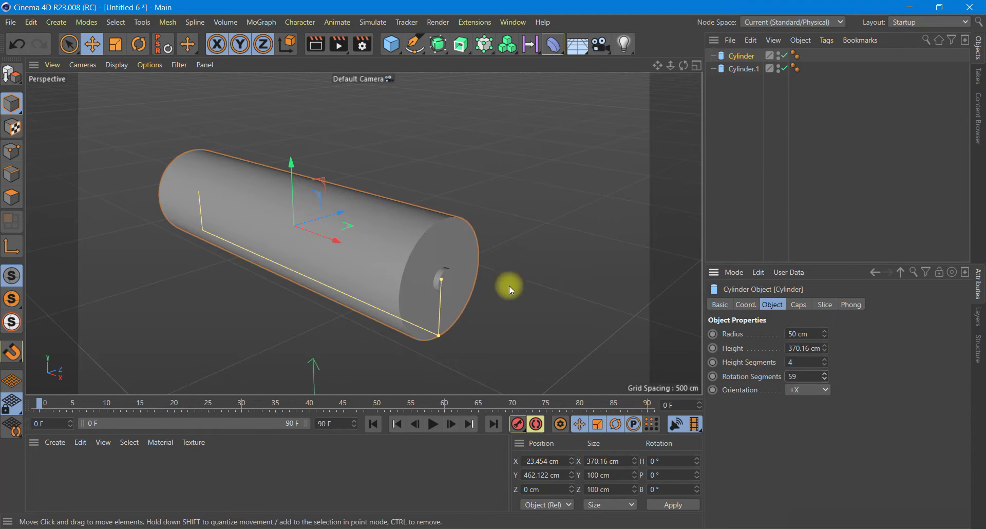
Make the cylinder editable, select its end cap polygons and inner-extrude them 13.2 cm
click(11, 74)
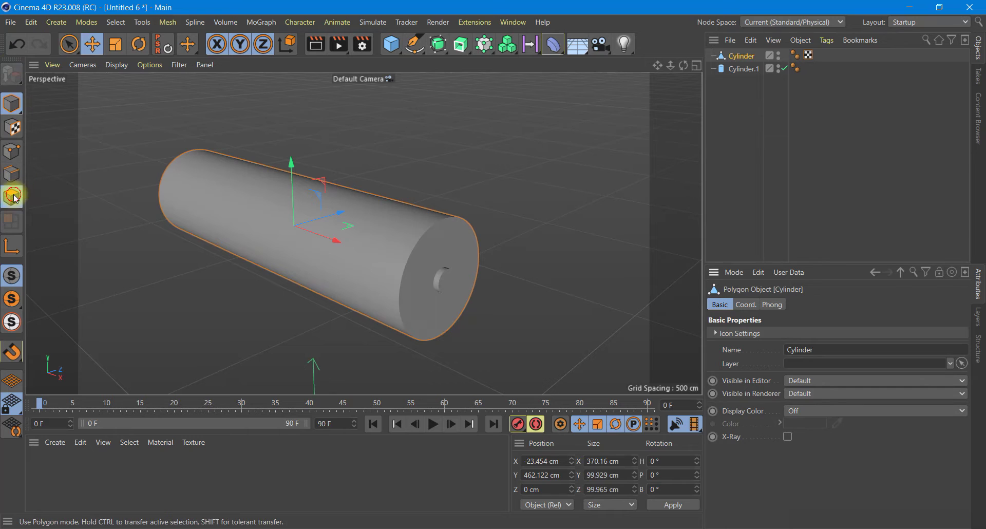
click(11, 197)
click(69, 44)
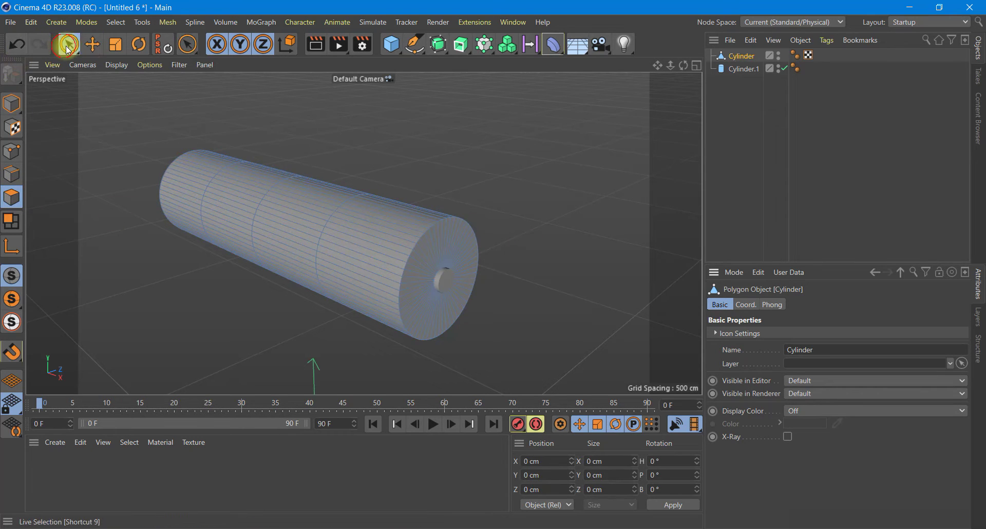
mouse_move(415, 298)
mouse_down()
mouse_move(424, 268)
mouse_move(445, 254)
mouse_move(425, 304)
mouse_up()
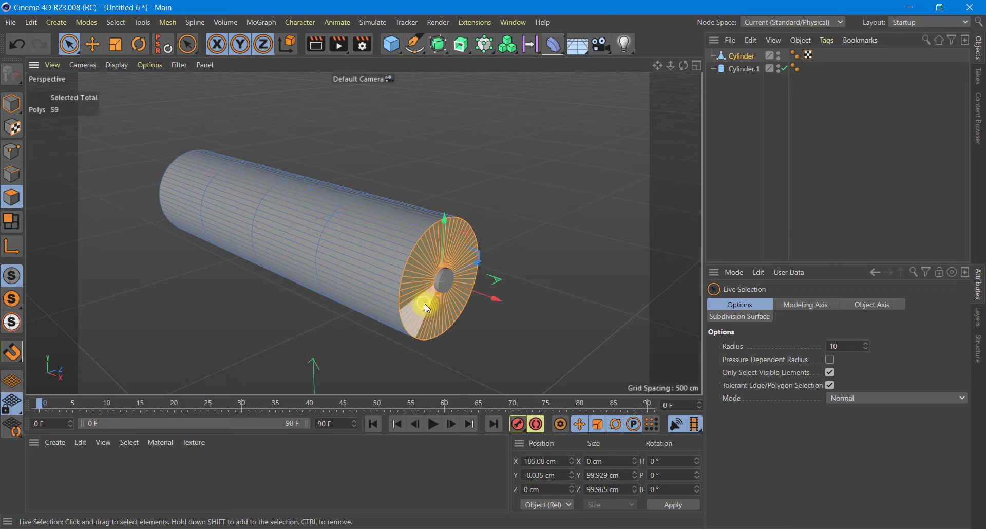
right_click(424, 303)
click(476, 110)
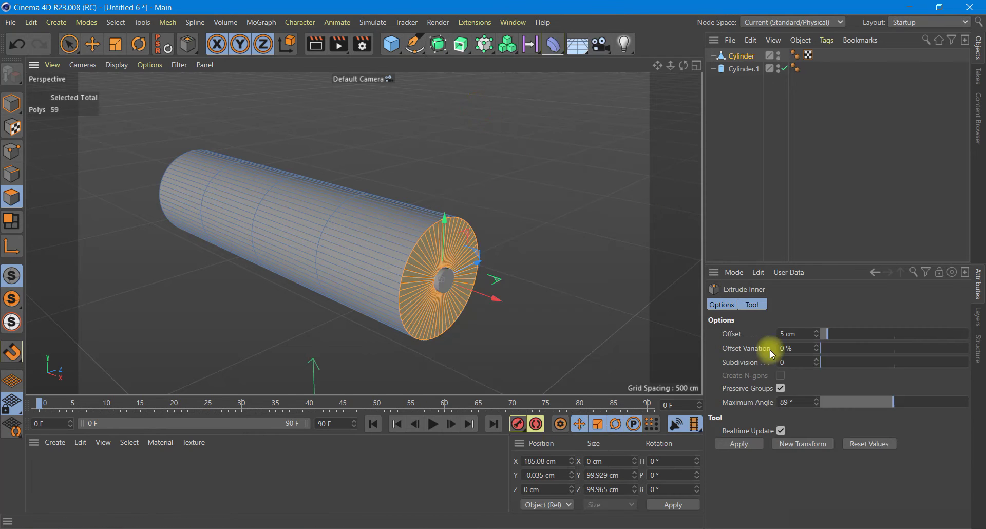
click(740, 444)
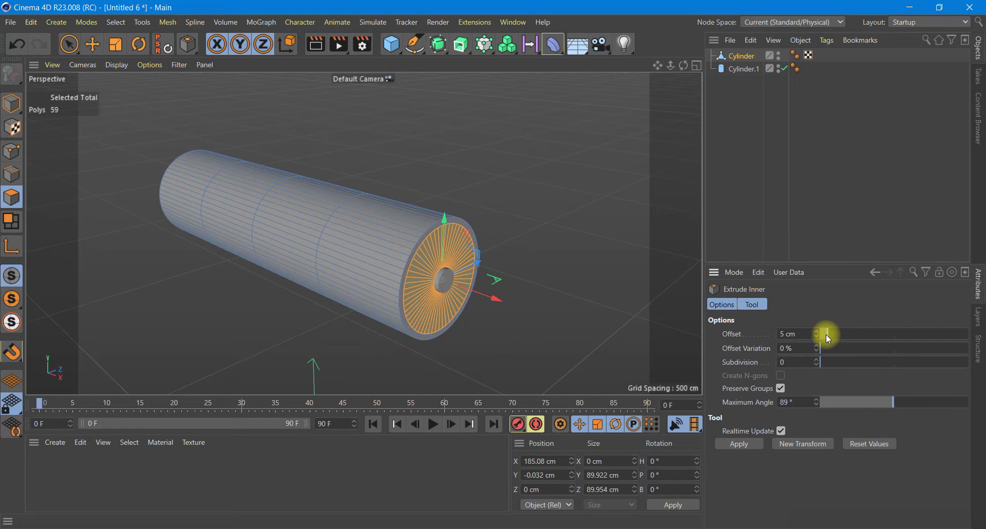
drag(827, 335, 840, 337)
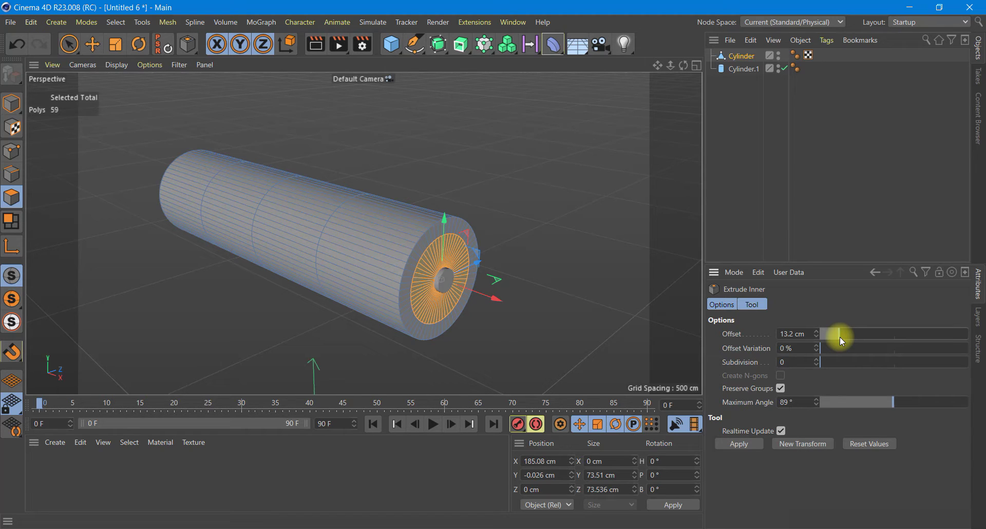
Extrude the inset cap polygons with offset -10 cm to recess them
right_click(427, 304)
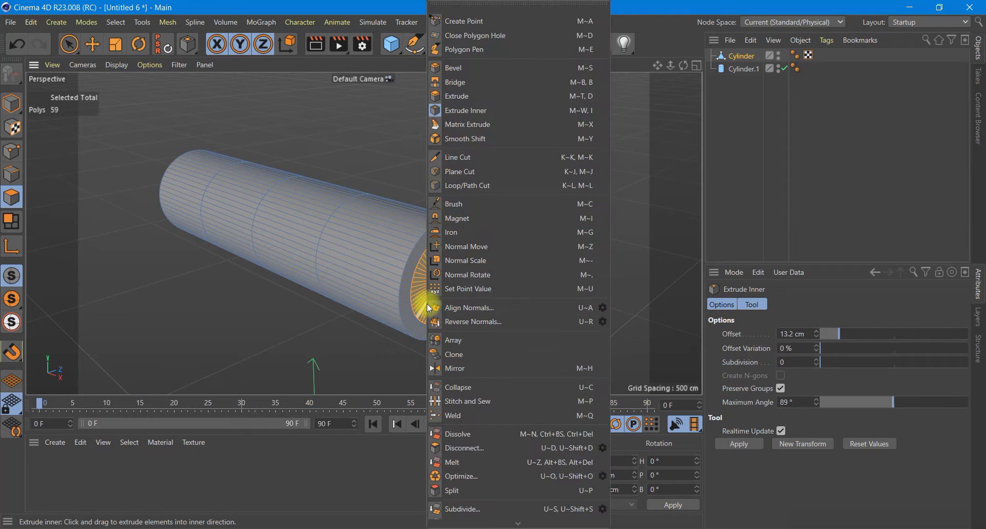
click(474, 98)
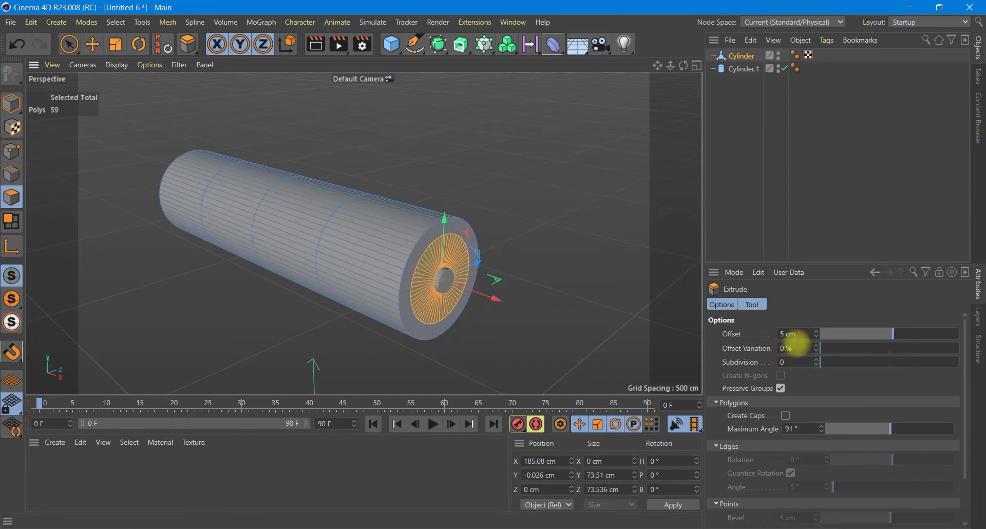
click(786, 334)
key(BackSpace)
text(-10)
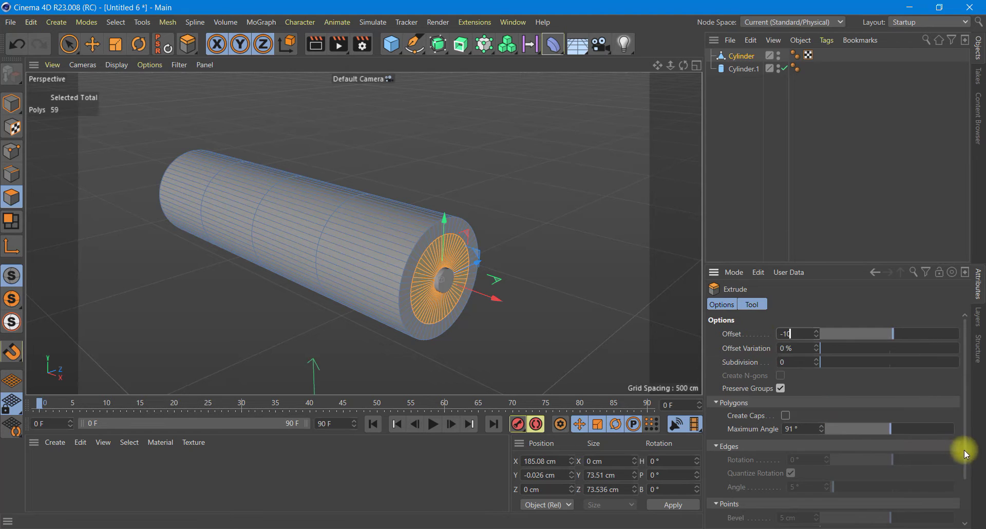
drag(965, 451, 975, 520)
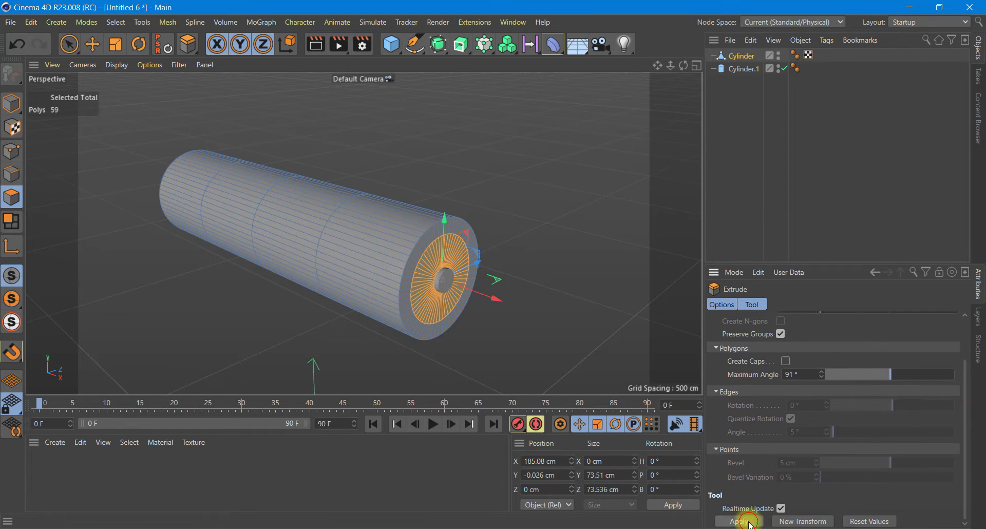
click(739, 522)
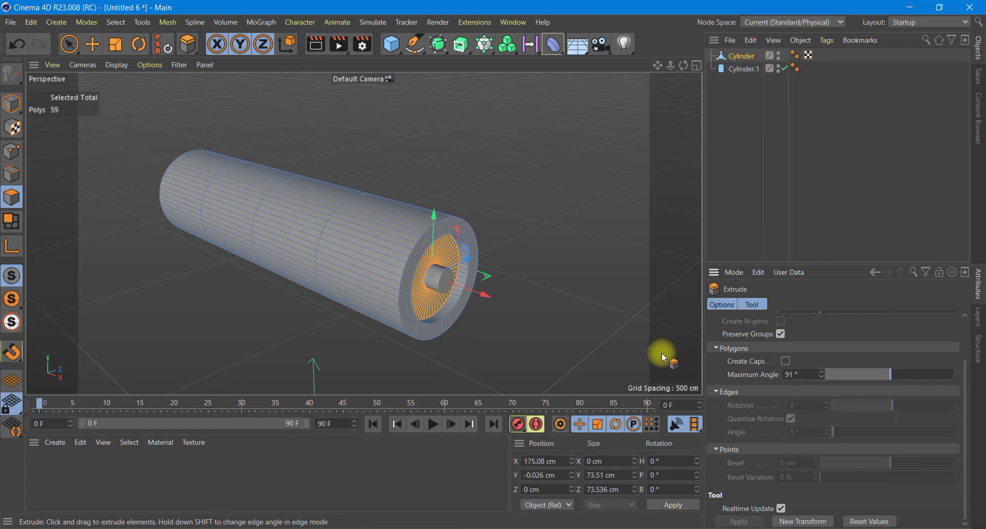
Enable cap fillets on Cylinder.1 with 3 segments and 3 cm radius
click(745, 68)
click(801, 305)
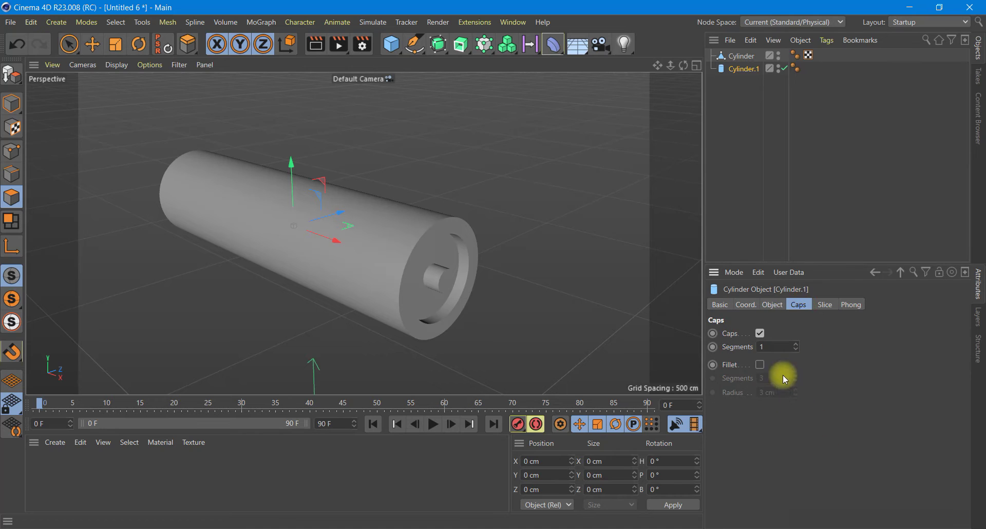
click(761, 365)
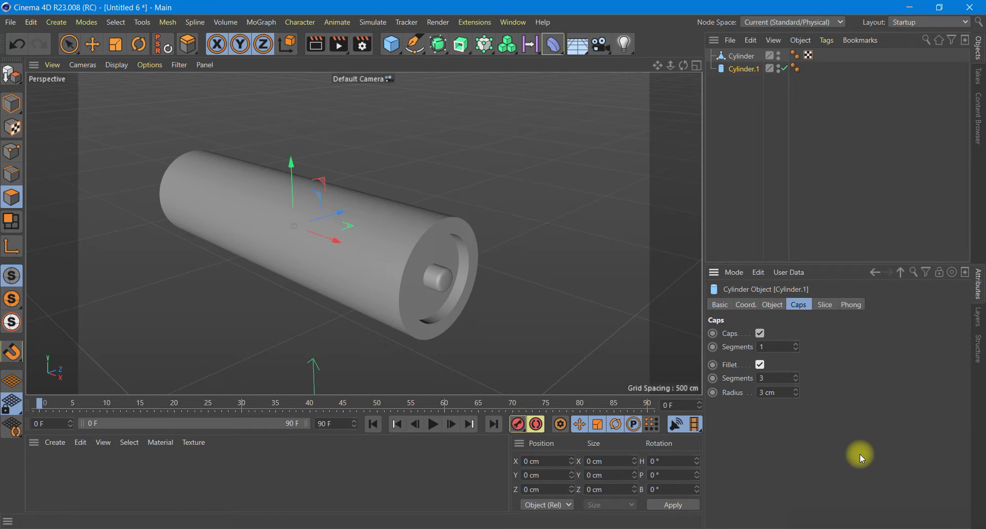
drag(643, 245, 636, 194)
click(695, 66)
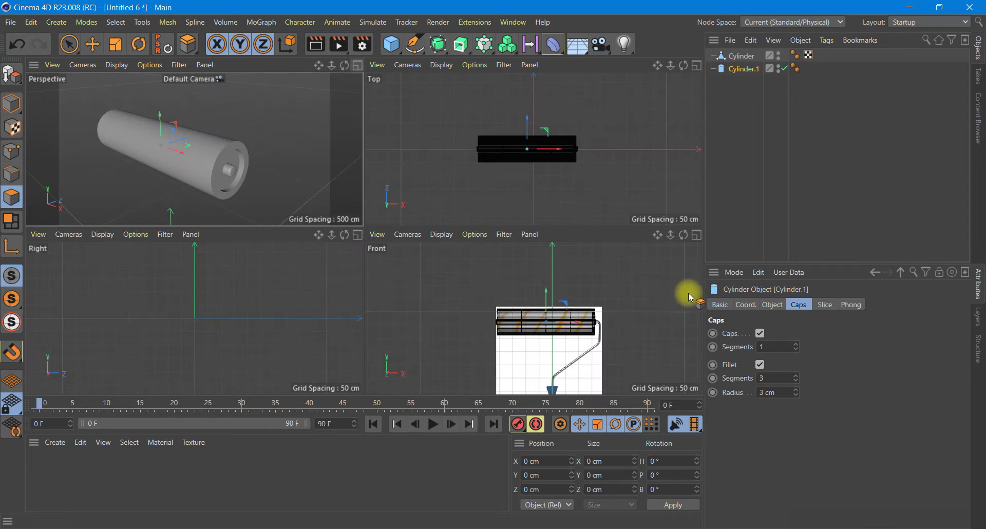
Maximize the Front view, pick the Spline Pen, and zoom in beside the roller
click(697, 236)
scroll(486, 250, up, 3)
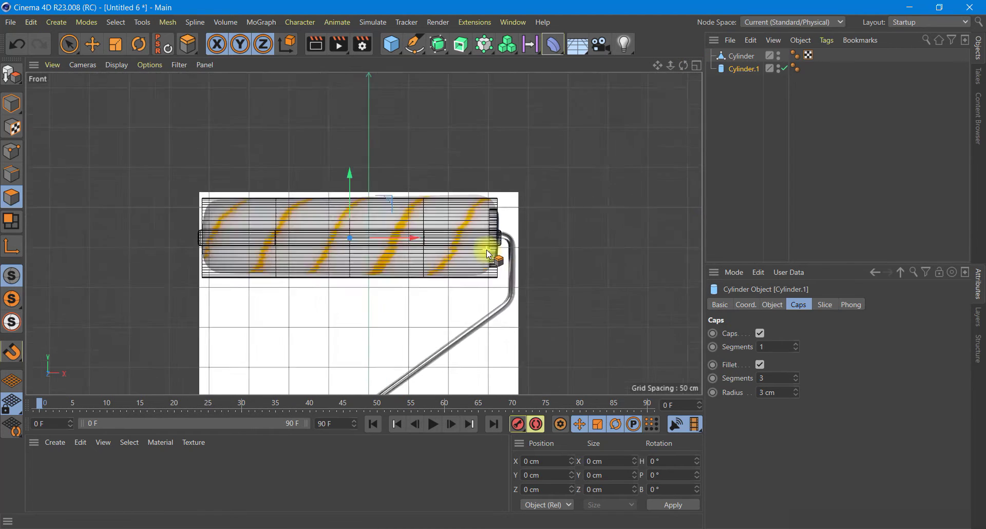
scroll(486, 250, up, 1)
click(416, 45)
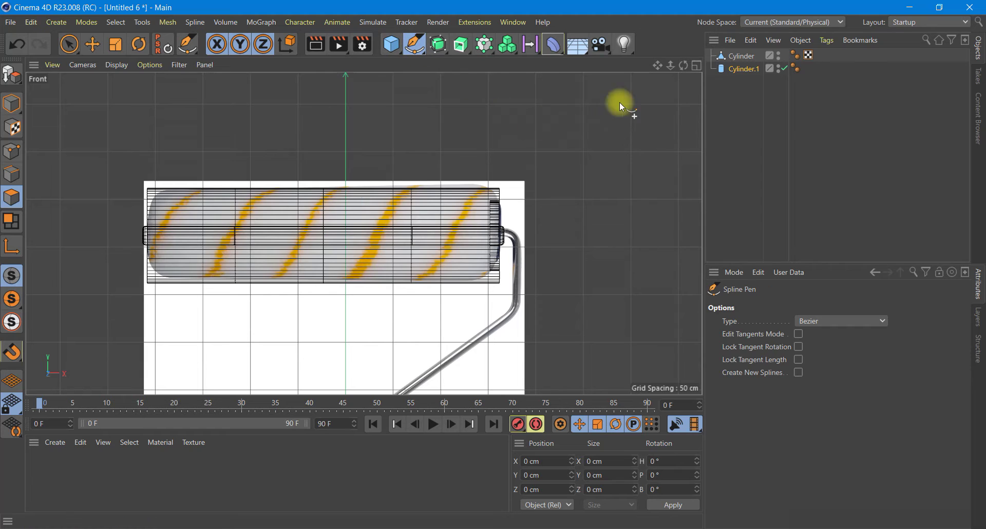
drag(657, 67, 578, 426)
scroll(560, 257, up, 3)
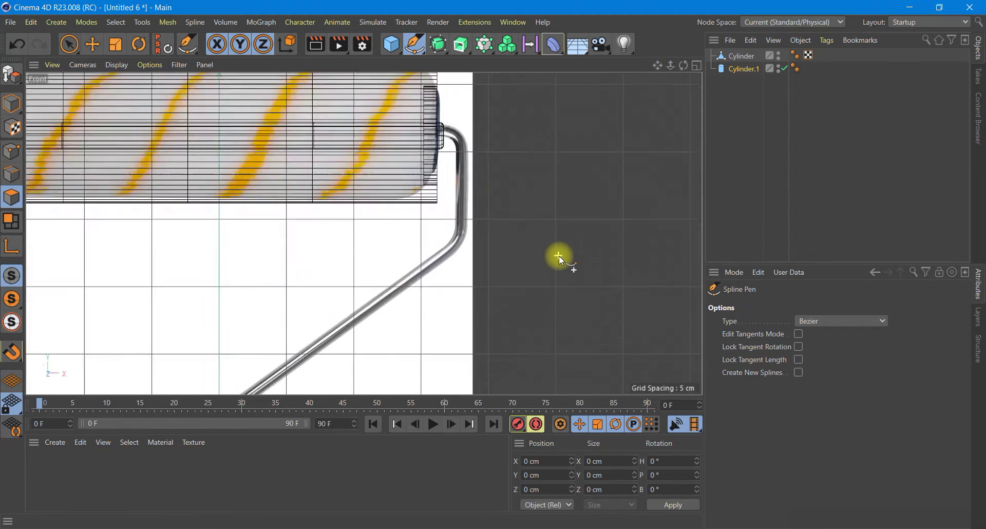
scroll(560, 257, up, 2)
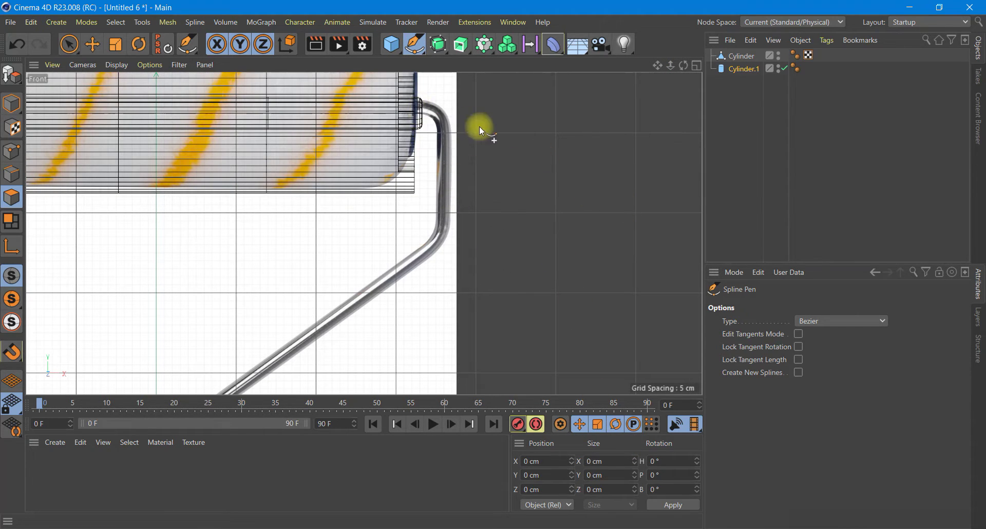
Lower the Front view background image's Offset Y from 253 to 248
click(149, 65)
mouse_move(175, 399)
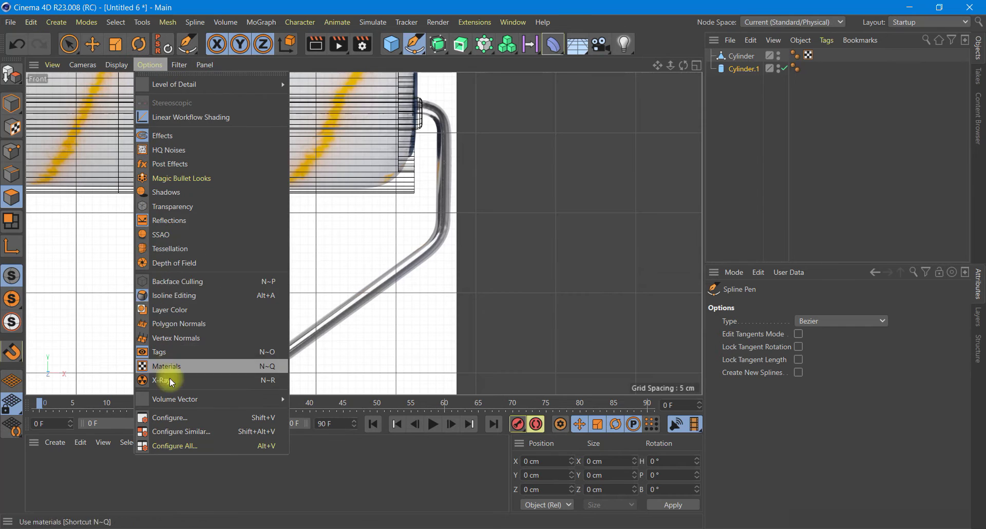
click(196, 419)
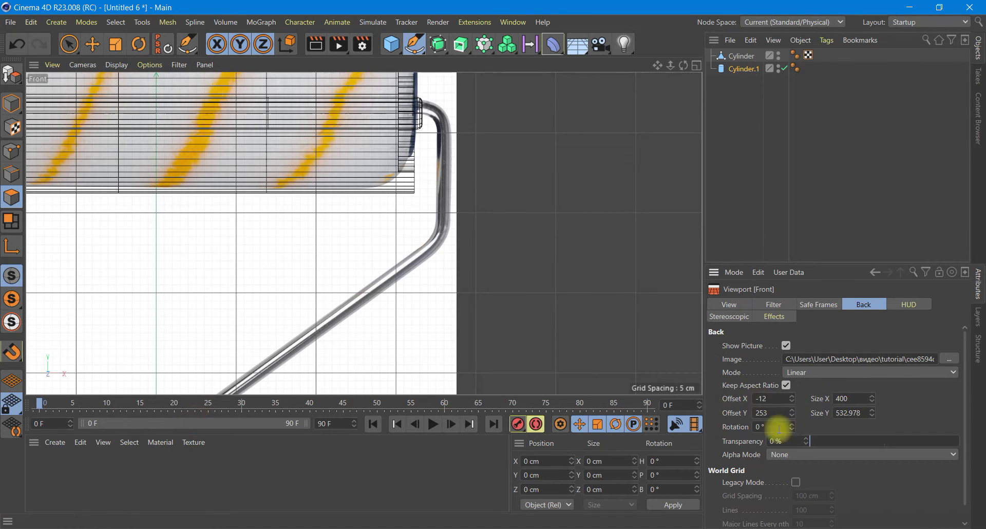
click(792, 416)
click(792, 416)
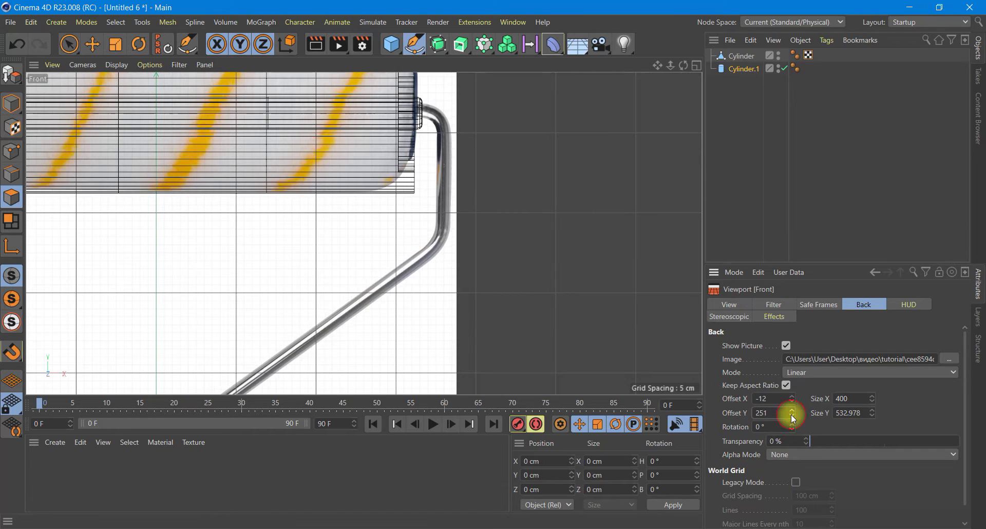
click(791, 416)
click(791, 417)
click(793, 416)
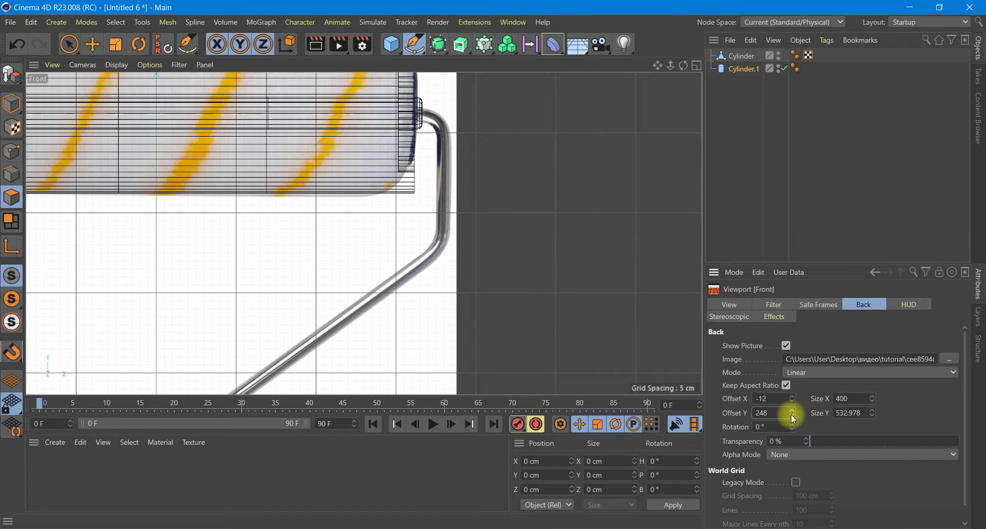
Trace the handle tube with spline points from the roller axle through the bend to the grip
click(417, 113)
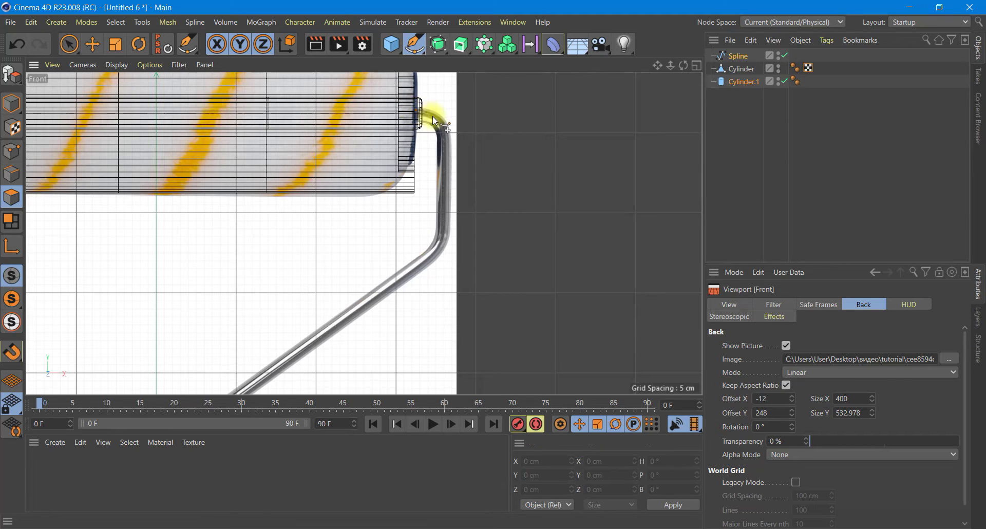
drag(441, 126, 442, 229)
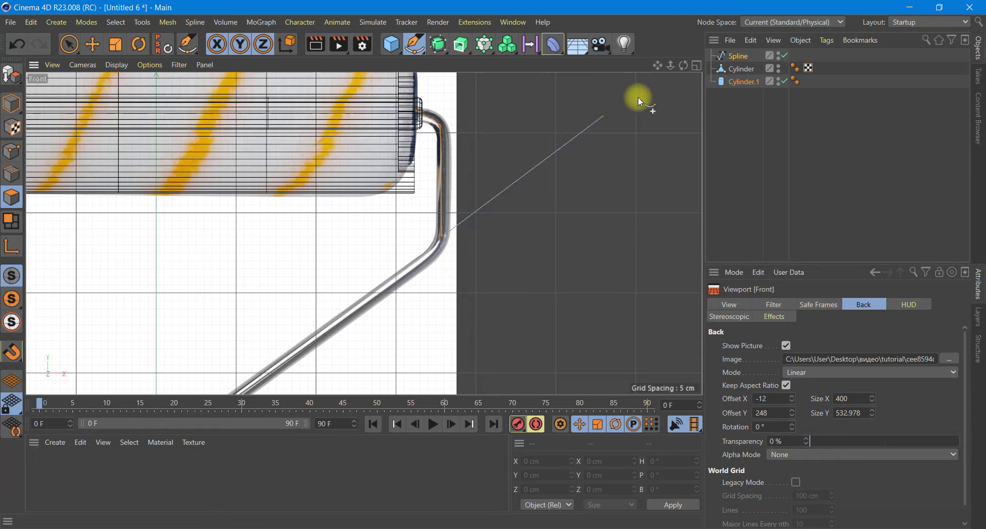
mouse_move(658, 65)
mouse_down()
mouse_move(541, 228)
mouse_move(553, 213)
mouse_up()
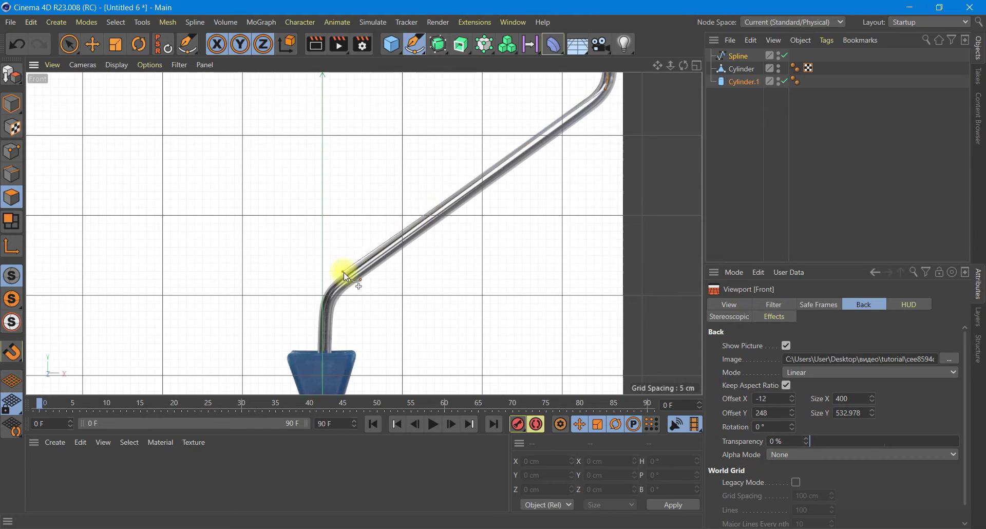
click(333, 294)
click(326, 310)
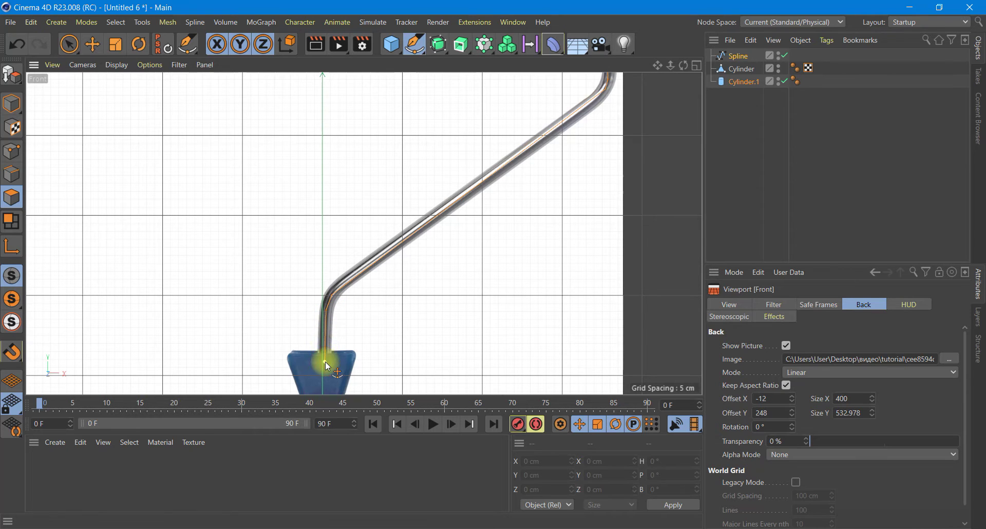
right_click(325, 362)
click(322, 354)
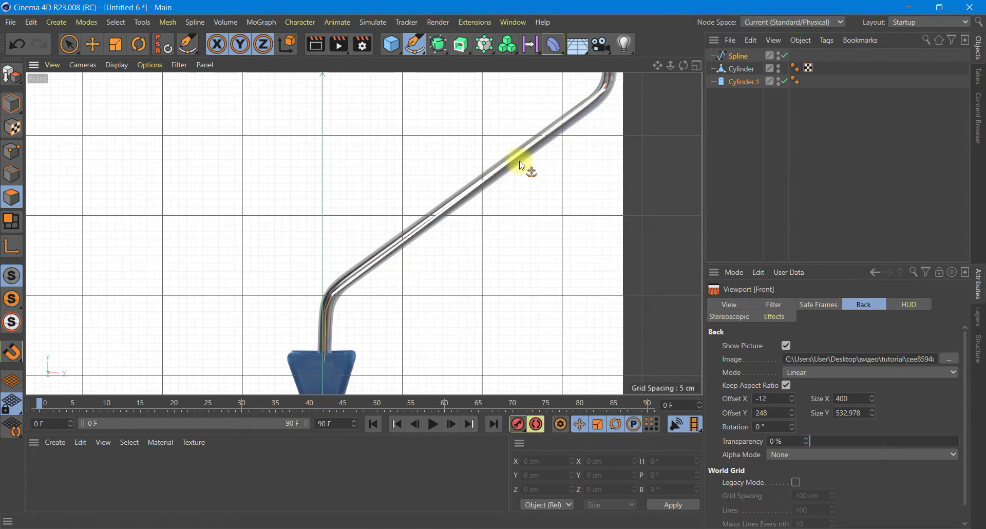
click(421, 50)
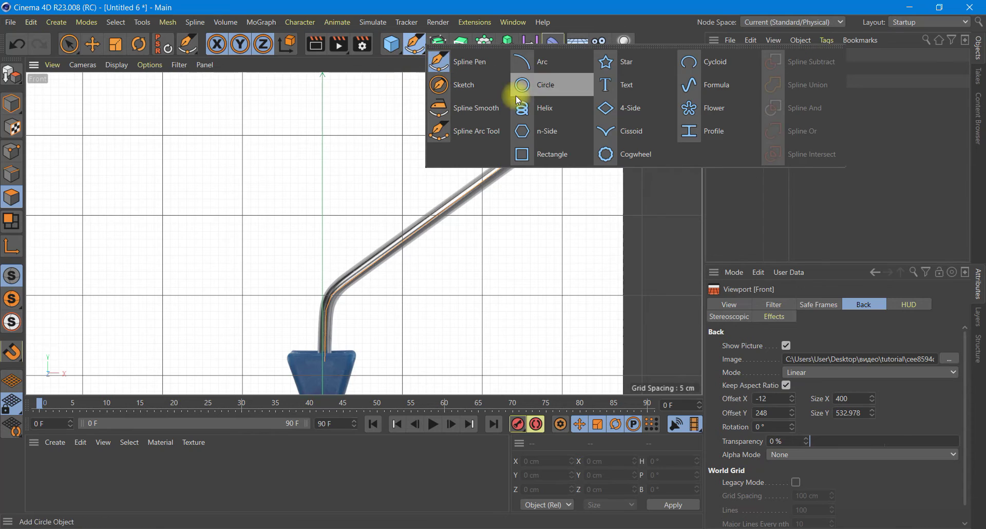
Add a Circle spline with a 10 cm radius
click(541, 84)
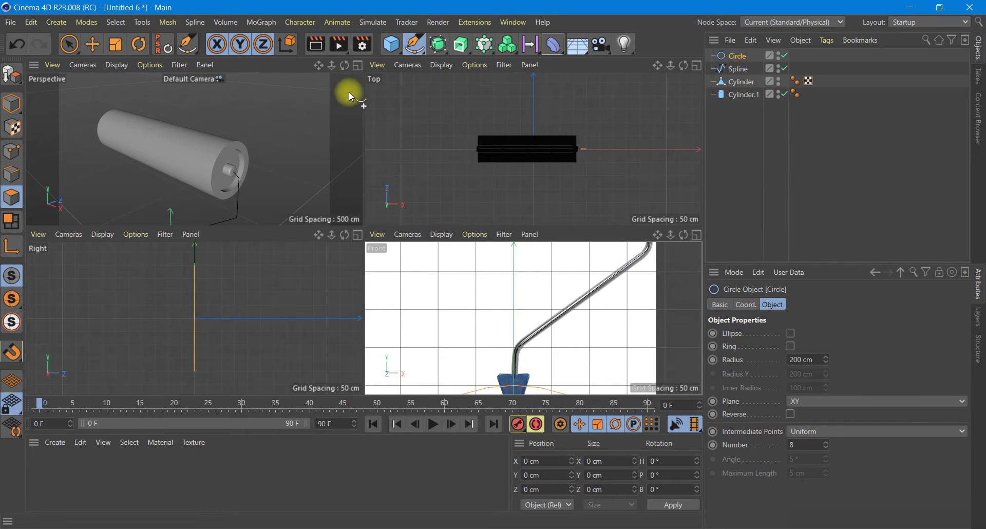
click(358, 65)
alt+drag(395, 180, 395, 180)
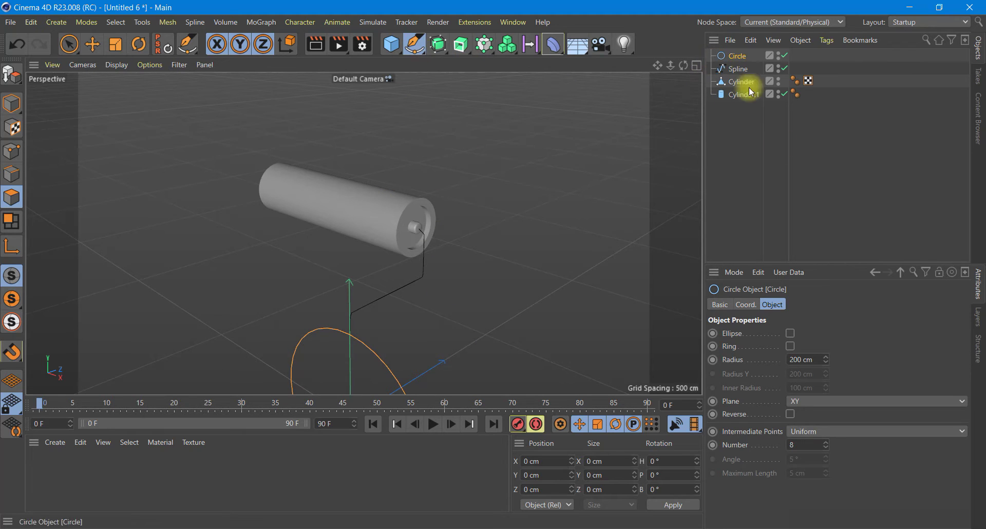
double_click(811, 360)
text(1)
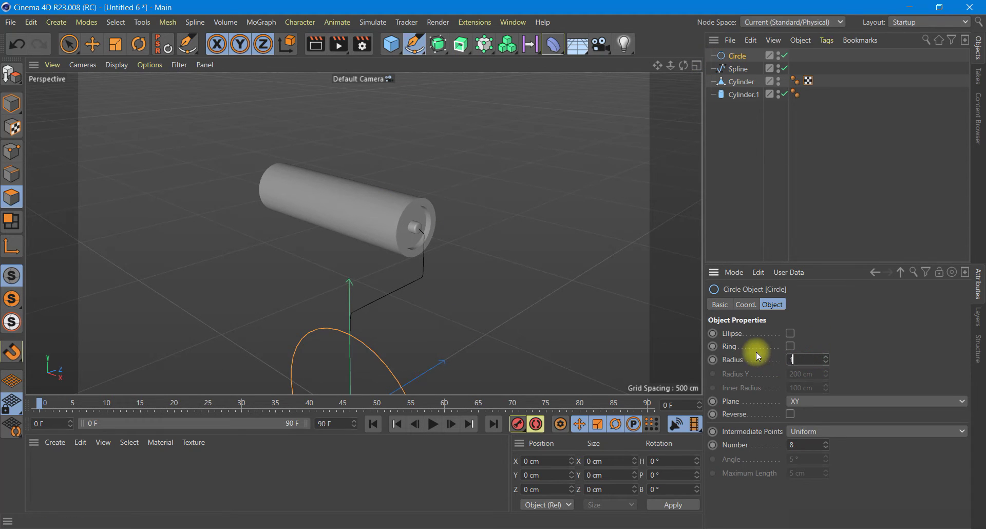
text(0)
key(Return)
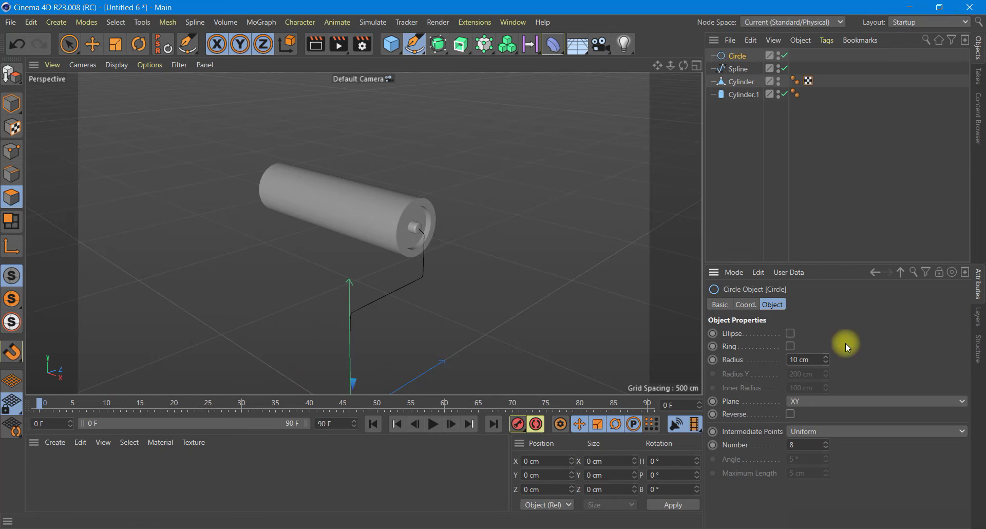
Add a Sweep and place the Circle and handle Spline inside it
click(461, 45)
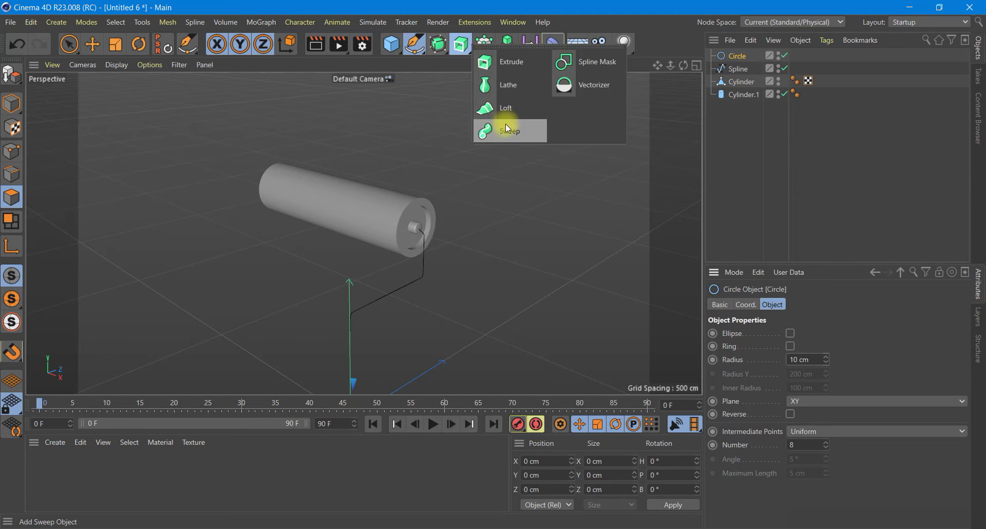
click(506, 126)
click(93, 44)
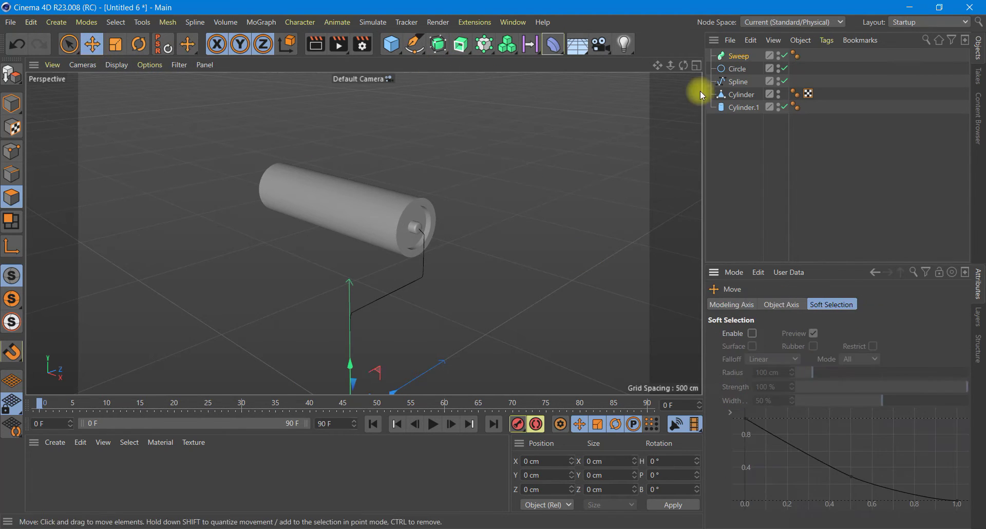
mouse_move(735, 74)
mouse_down()
mouse_move(735, 57)
mouse_move(746, 79)
mouse_up()
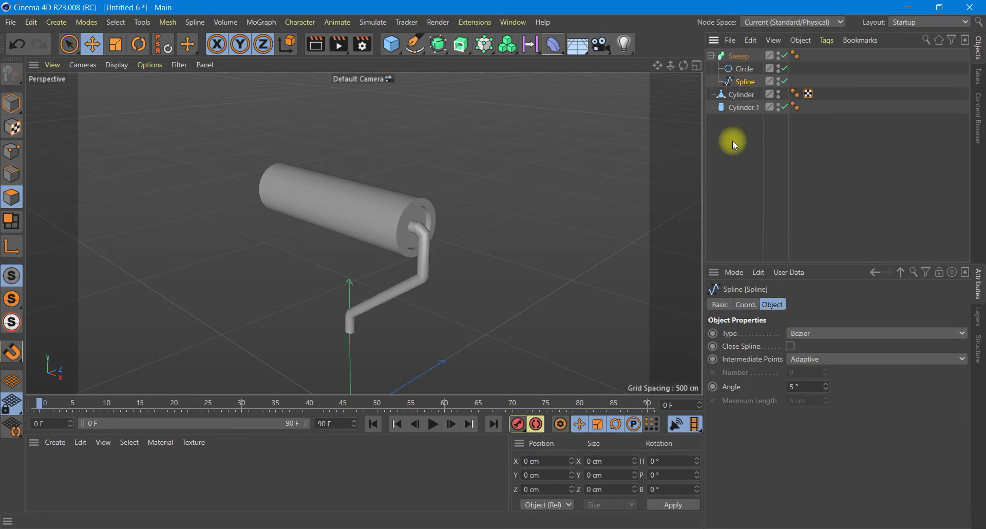
Give the Circle a 7 cm radius with Uniform intermediate points, Number 20
click(740, 68)
drag(828, 361, 828, 359)
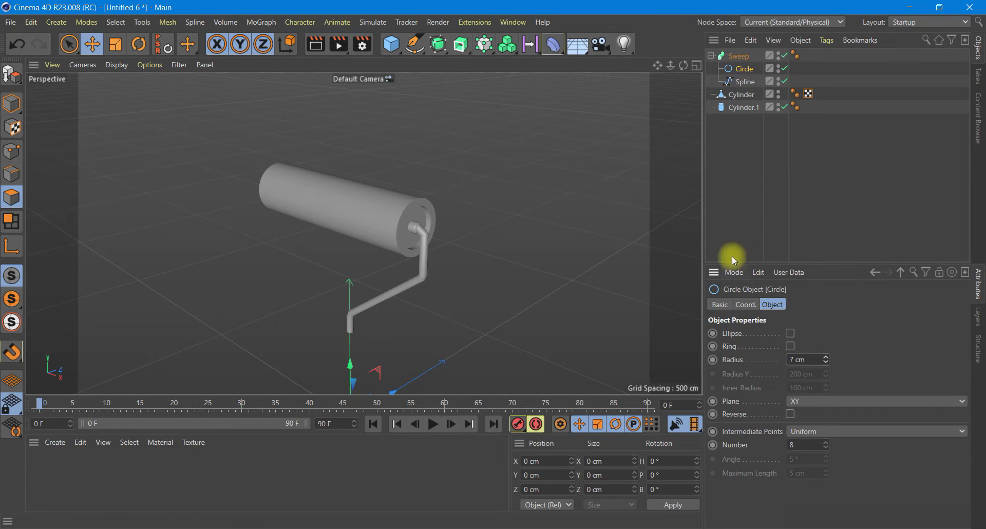
click(807, 431)
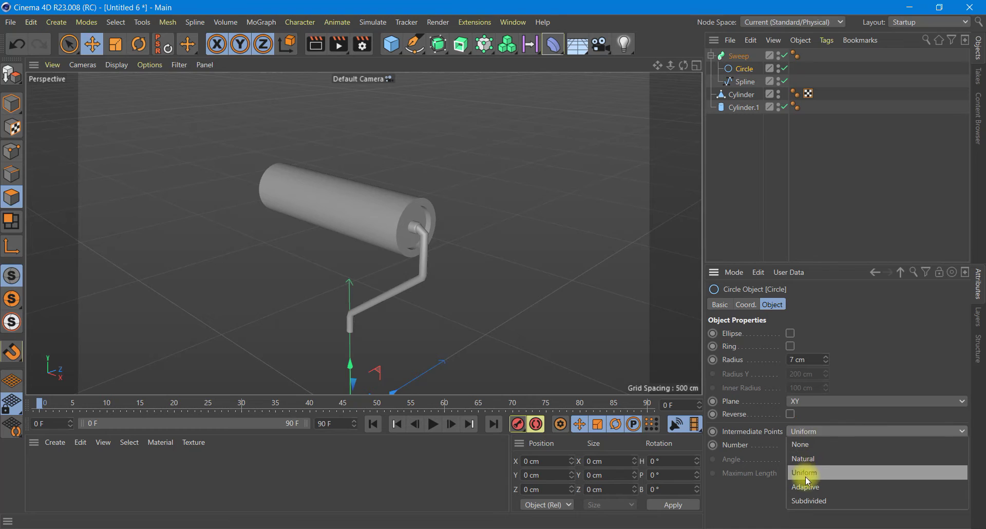
click(805, 471)
click(794, 445)
text(2)
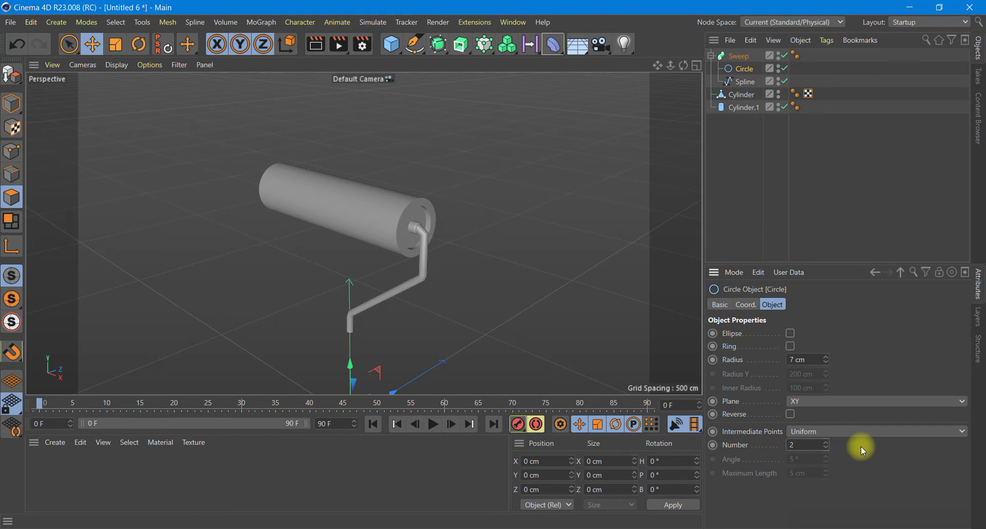
text(0)
click(743, 80)
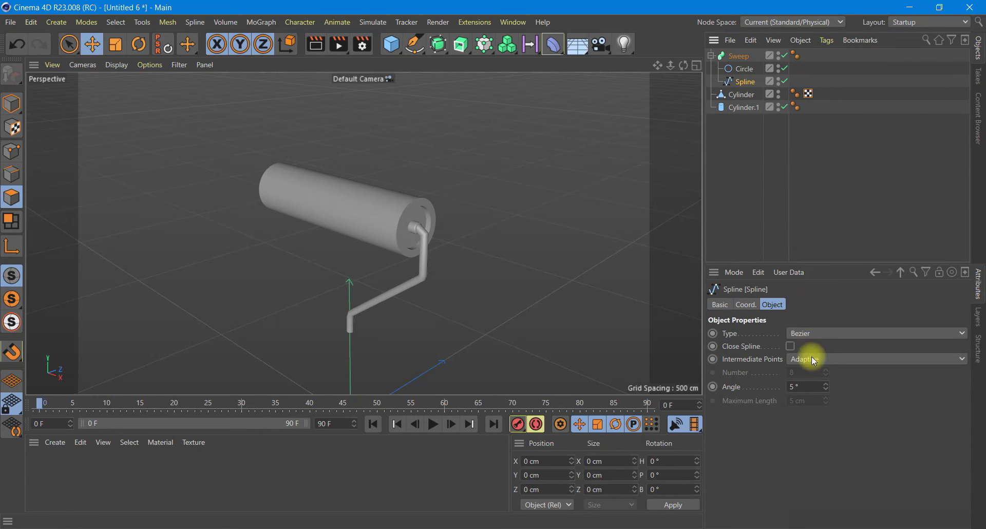
Try the B-Spline type on the handle spline, then switch it back to Bezier
click(800, 332)
click(810, 390)
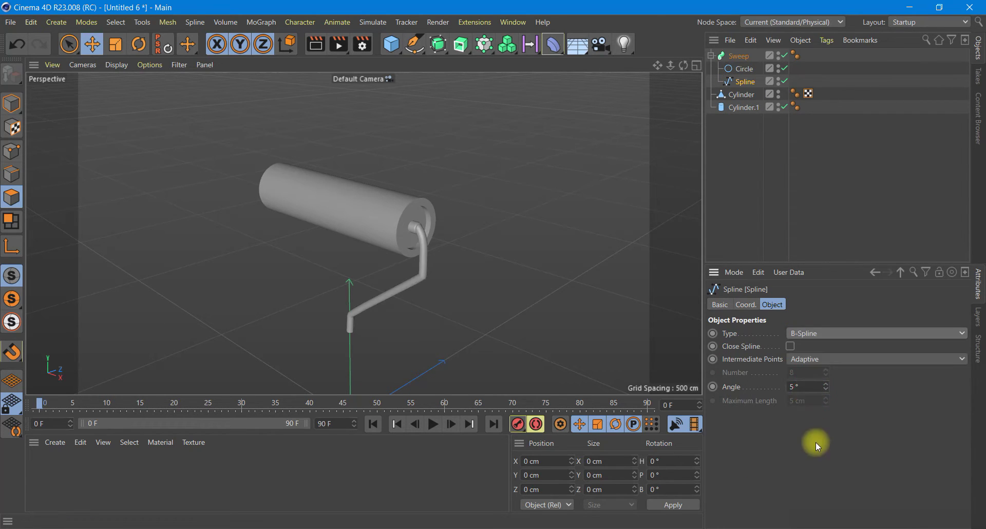
scroll(422, 247, up, 2)
scroll(421, 246, up, 3)
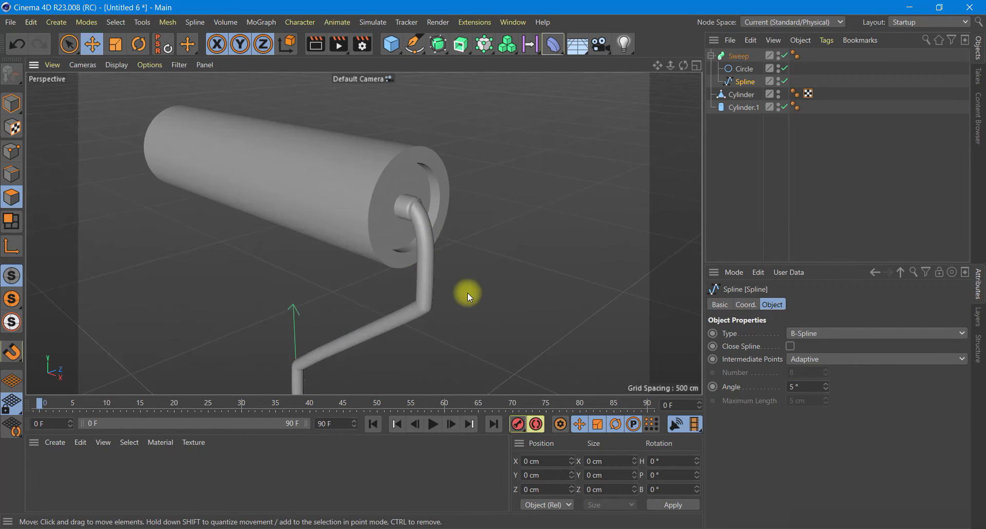
click(829, 334)
click(812, 405)
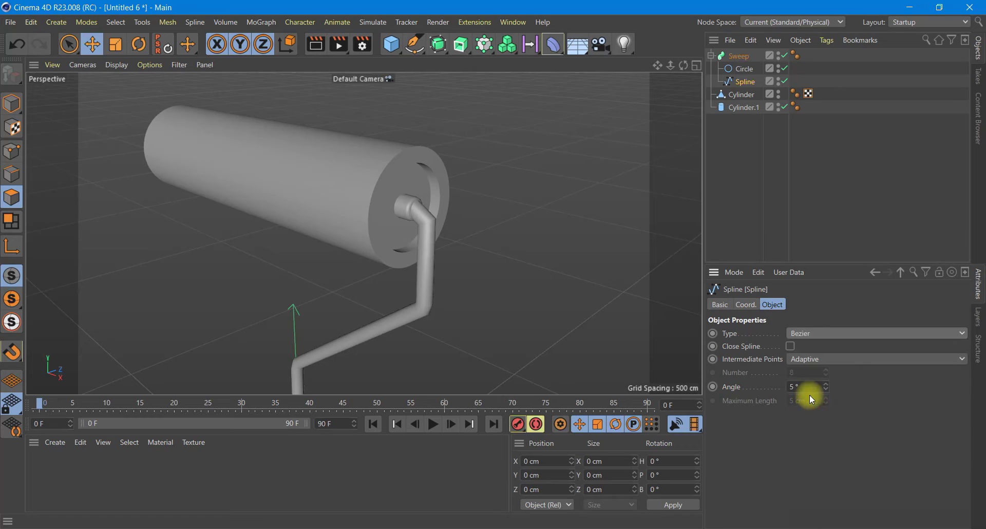
Give the handle spline Uniform intermediate points with Number 20
click(822, 360)
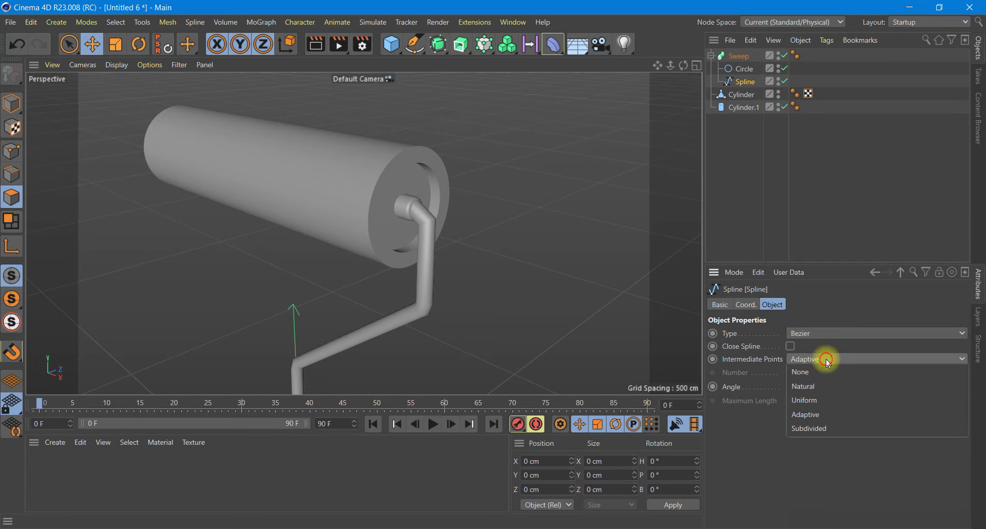
click(825, 398)
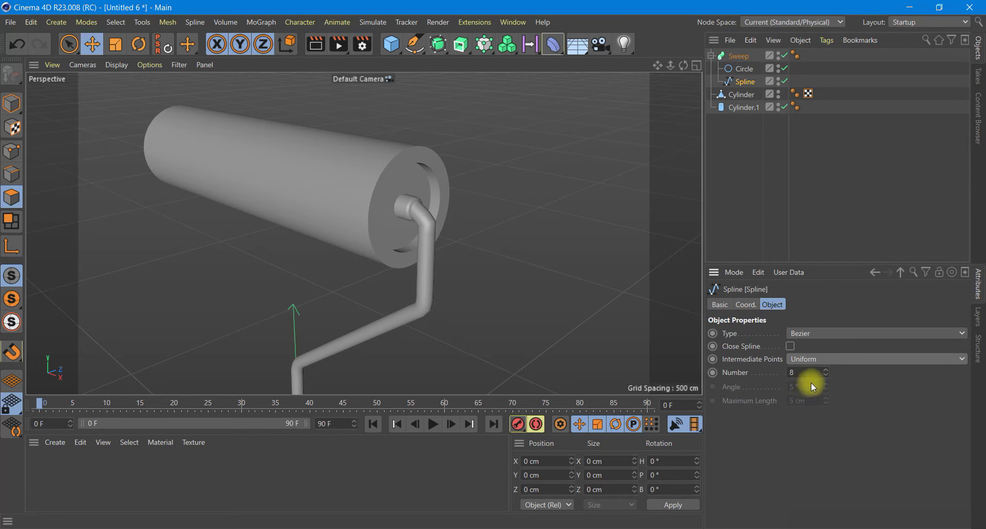
click(805, 371)
text(20)
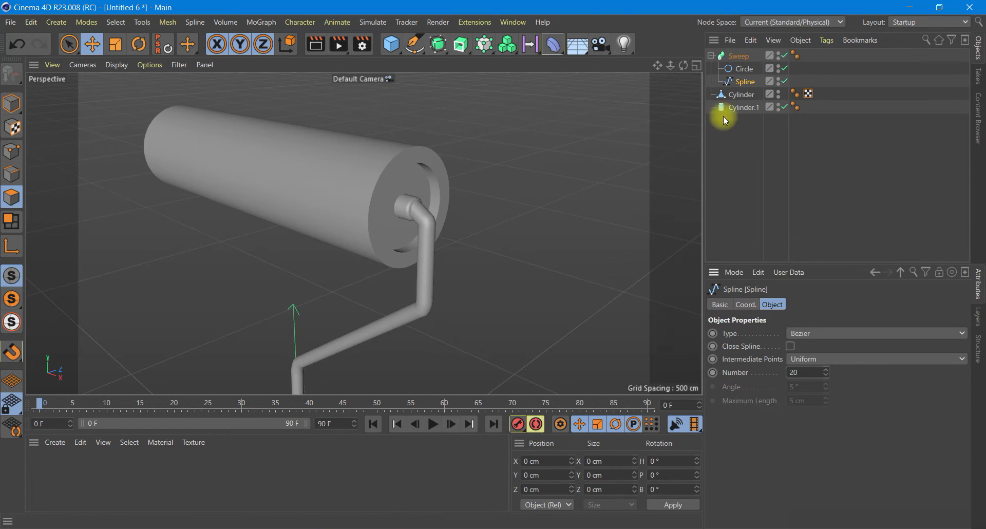
click(405, 48)
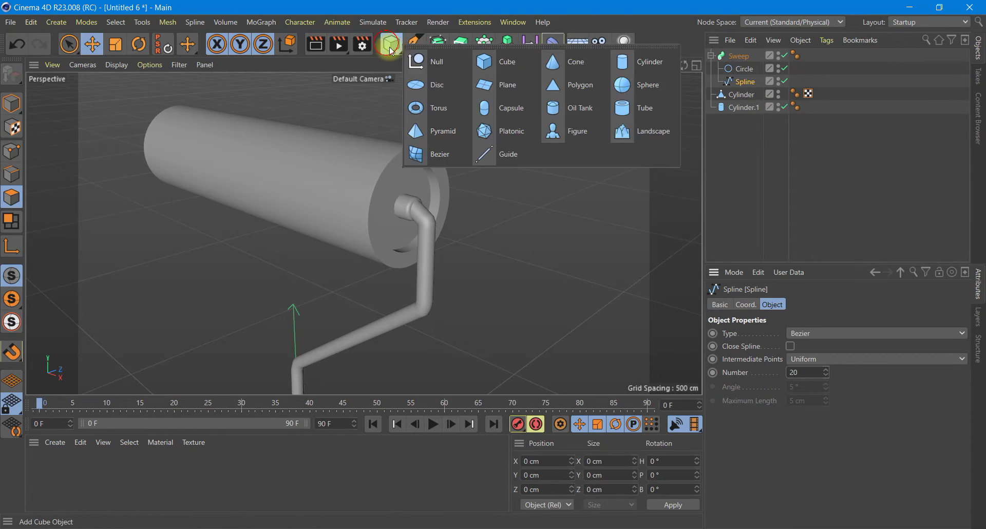
Add a Null and place the Sweep inside it
click(427, 62)
click(711, 69)
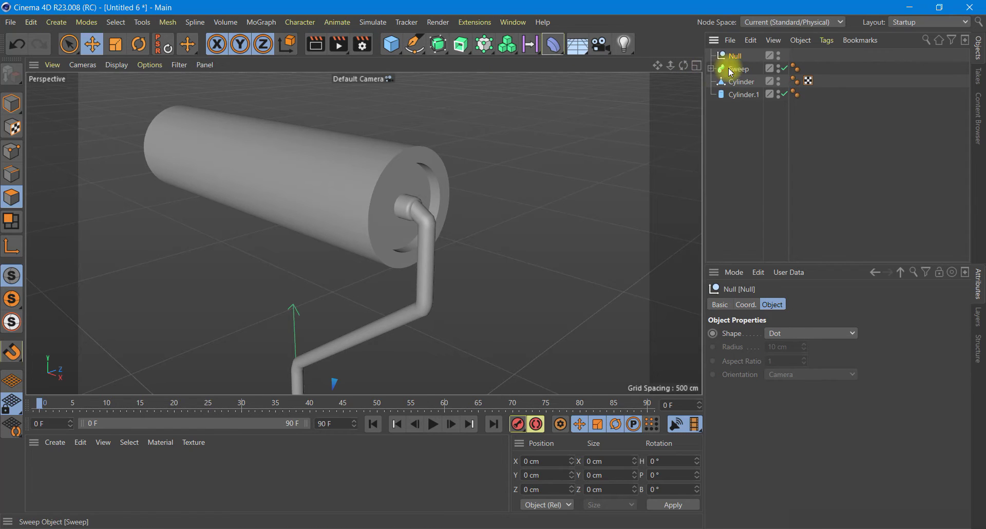
drag(730, 56, 735, 58)
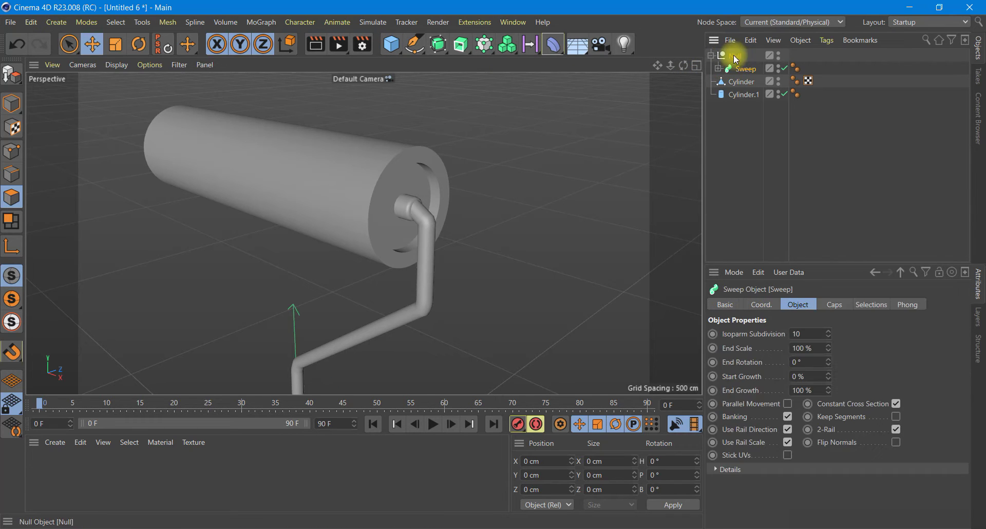
Add a Delta Mush deformer under the Null and raise its iterations
click(553, 50)
click(771, 149)
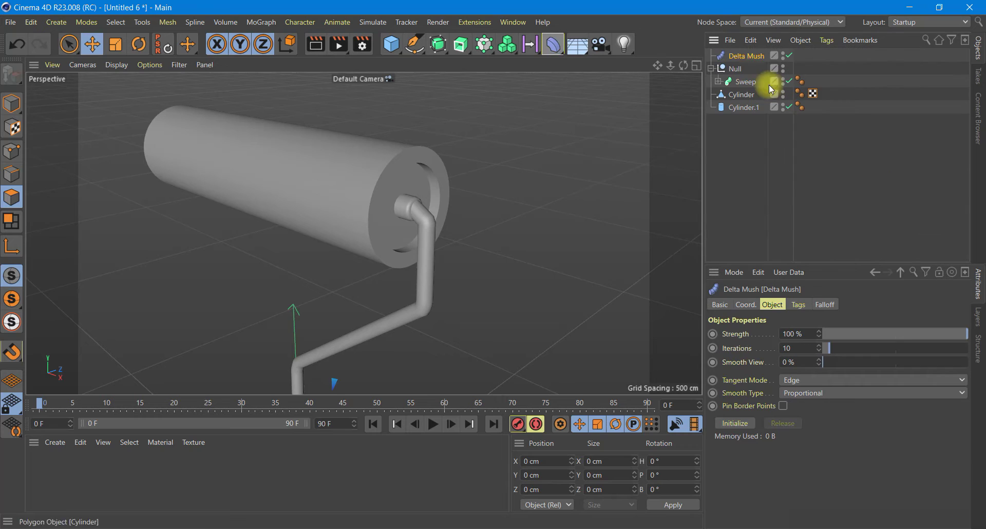
drag(751, 56, 740, 68)
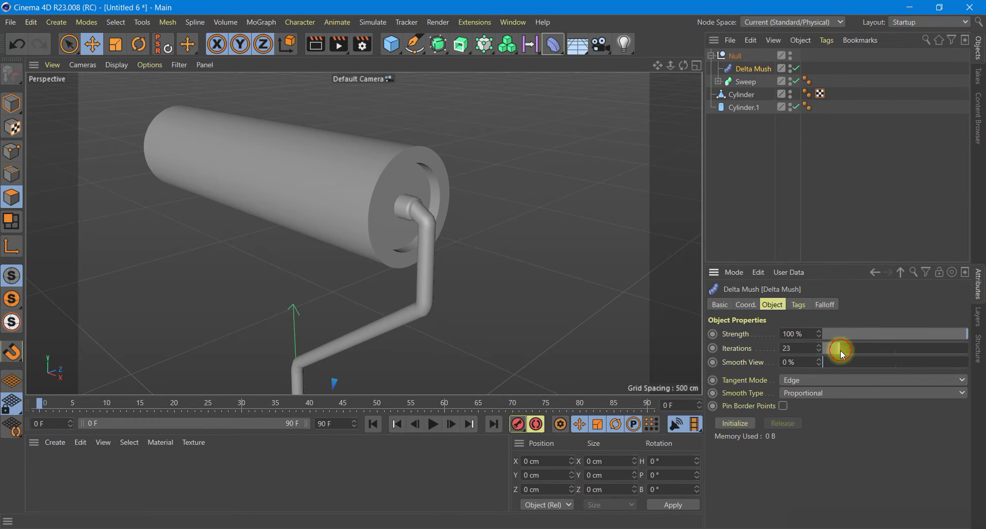
mouse_move(838, 349)
mouse_down()
mouse_move(879, 350)
mouse_move(828, 350)
mouse_move(919, 371)
mouse_move(827, 374)
mouse_up()
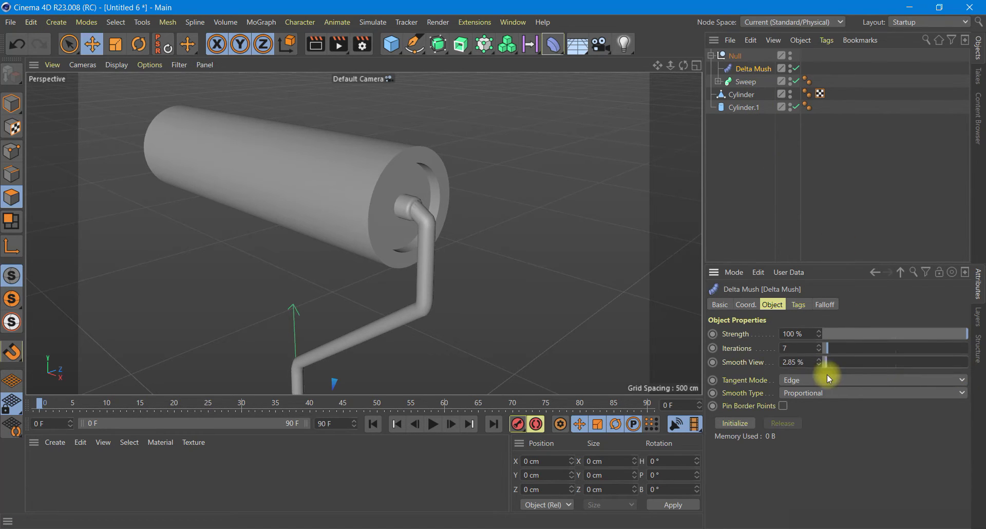
scroll(428, 226, up, 5)
scroll(427, 226, up, 3)
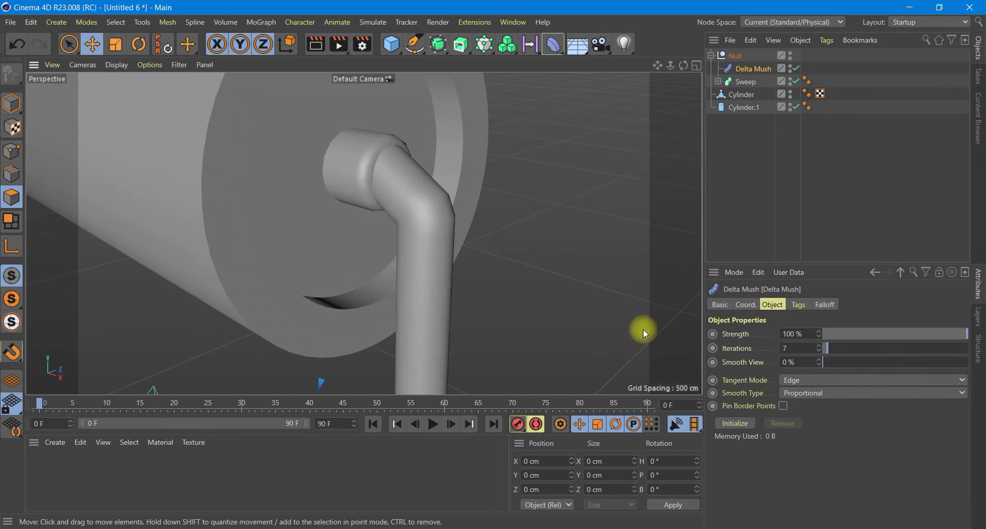
mouse_move(829, 348)
mouse_down()
mouse_move(947, 348)
mouse_move(826, 364)
mouse_move(969, 374)
mouse_move(827, 378)
mouse_up()
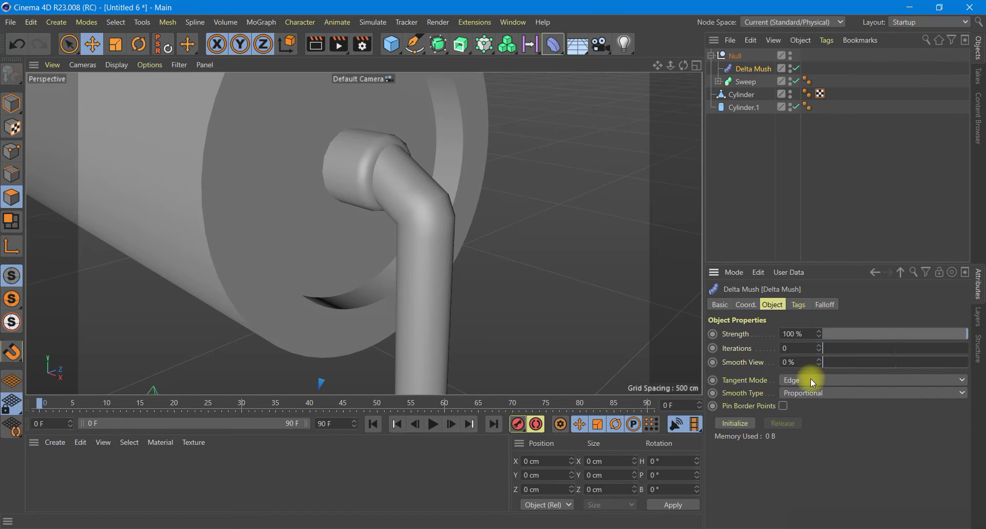
Keep Delta Mush Strength at 100 % and set its Smooth Type to Fixed
drag(875, 339, 823, 340)
drag(762, 347, 985, 343)
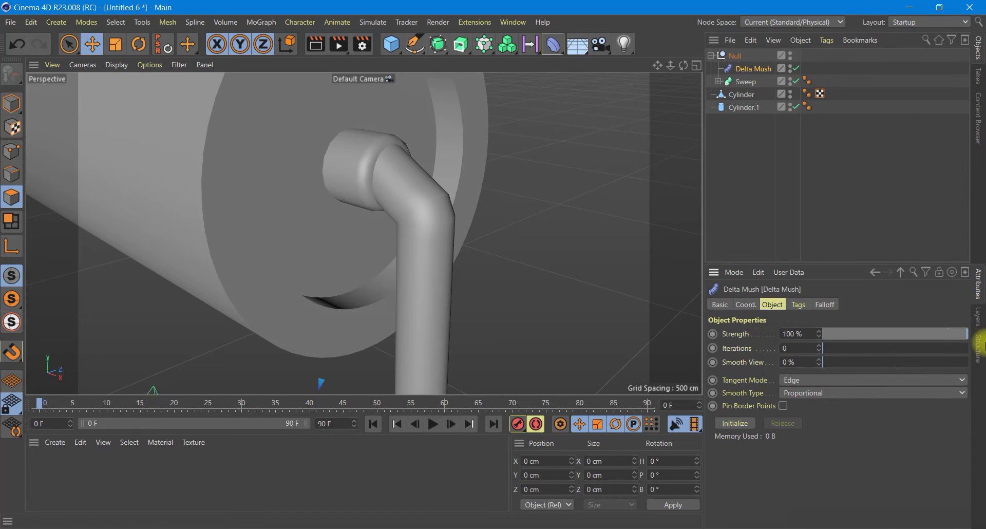
click(821, 392)
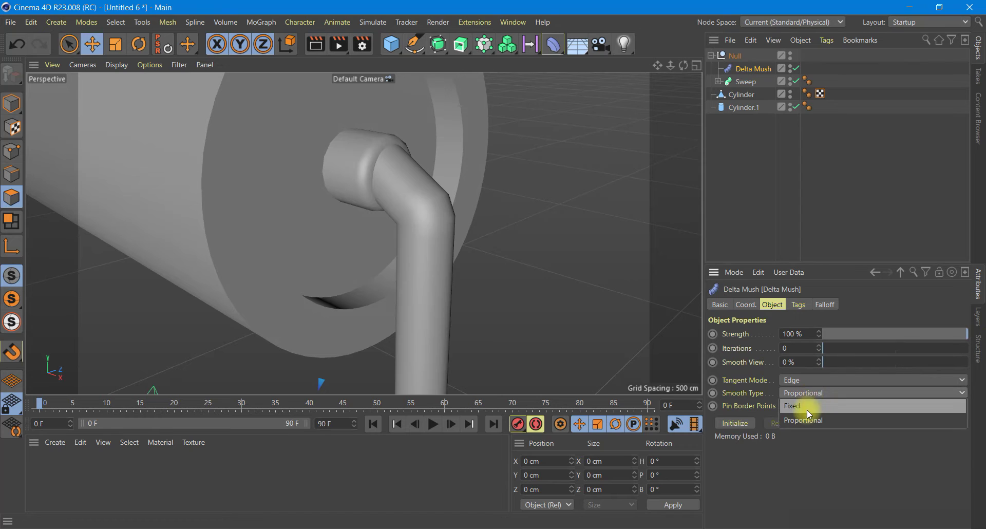
click(809, 406)
drag(827, 362, 843, 363)
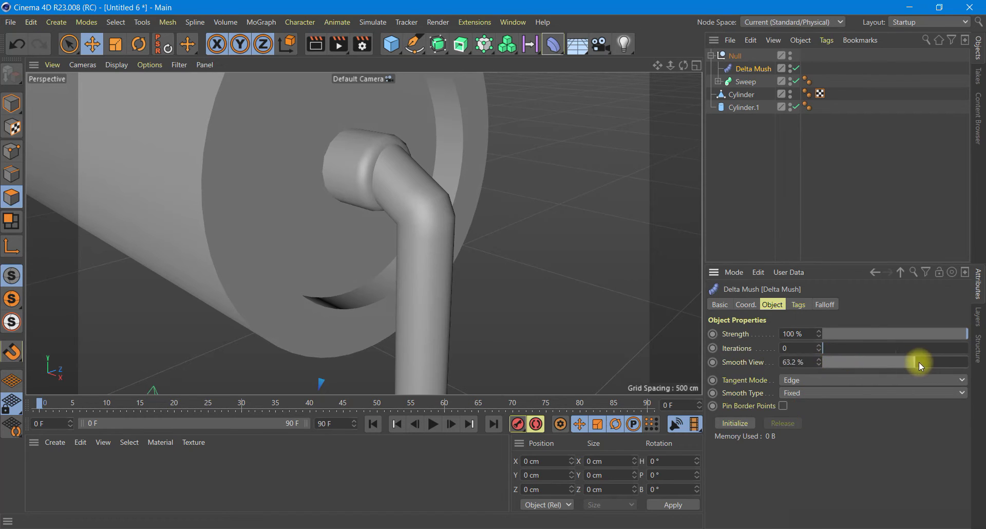
click(554, 44)
Add a Smoothing deformer under the Null and lower its Strength to 39 %
click(864, 151)
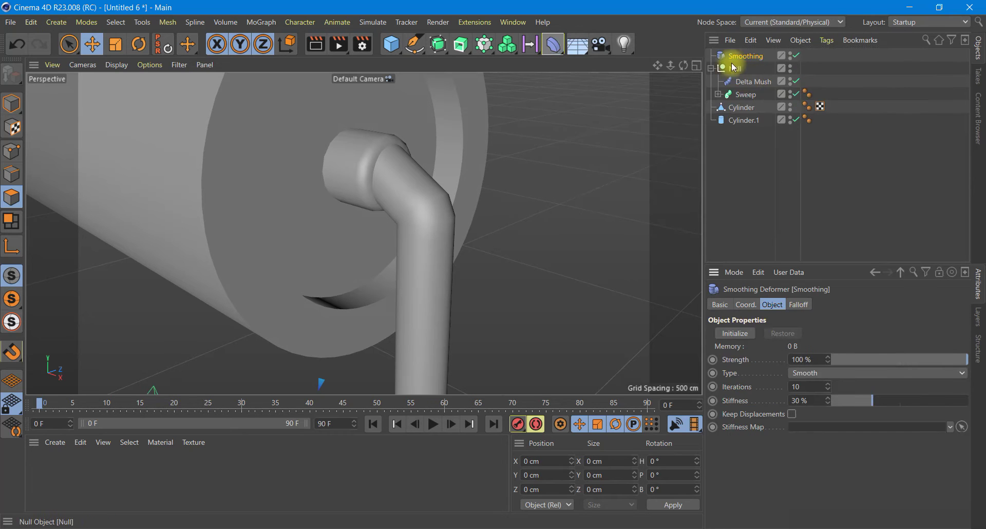
drag(740, 56, 739, 76)
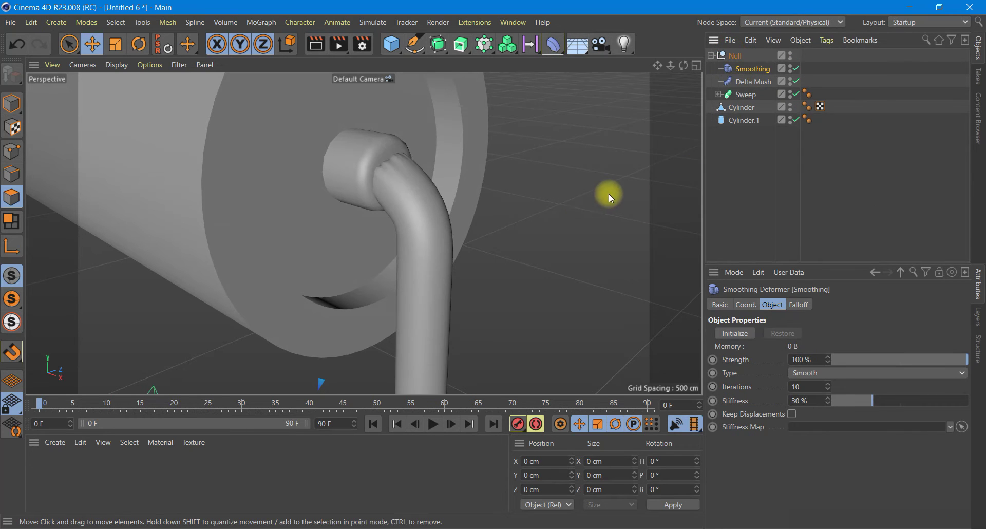
scroll(609, 193, down, 3)
scroll(611, 172, down, 3)
scroll(610, 172, down, 2)
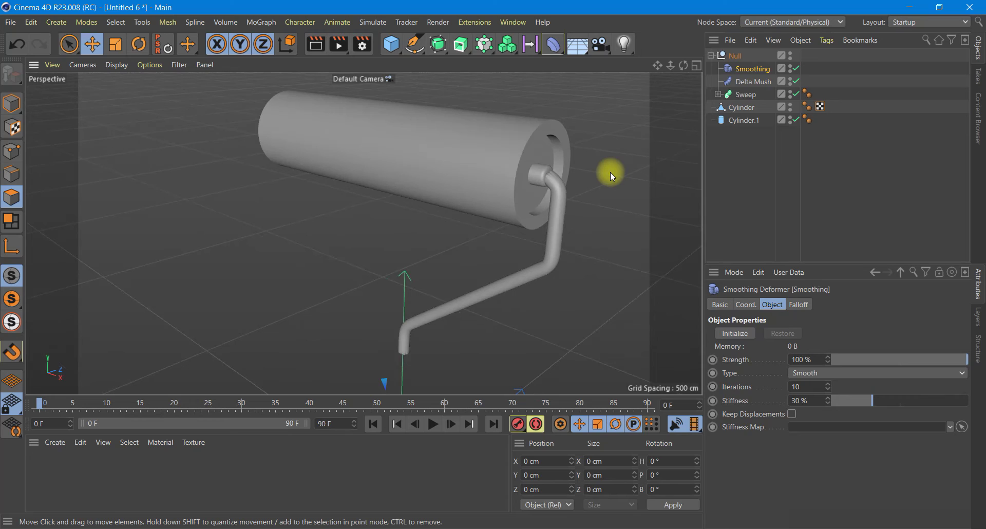
scroll(615, 227, down, 1)
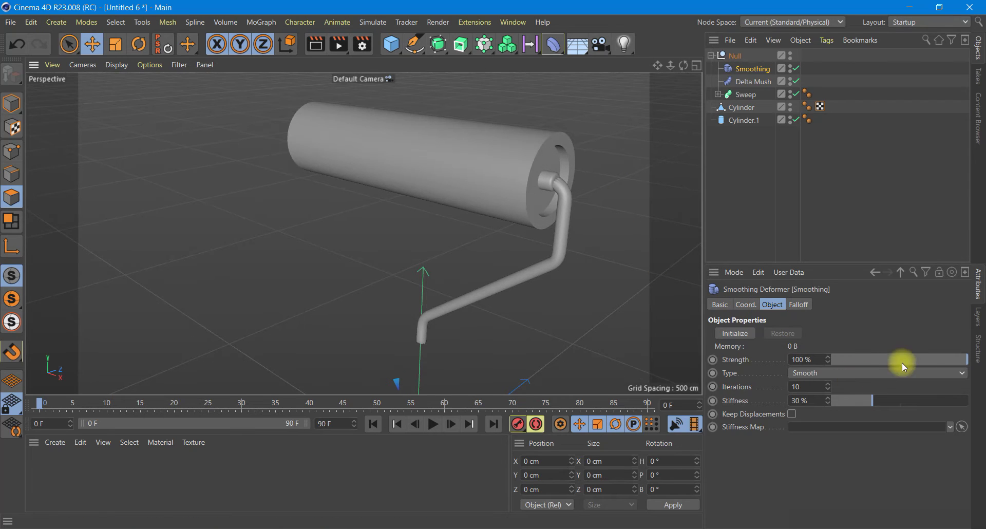
drag(946, 362, 905, 363)
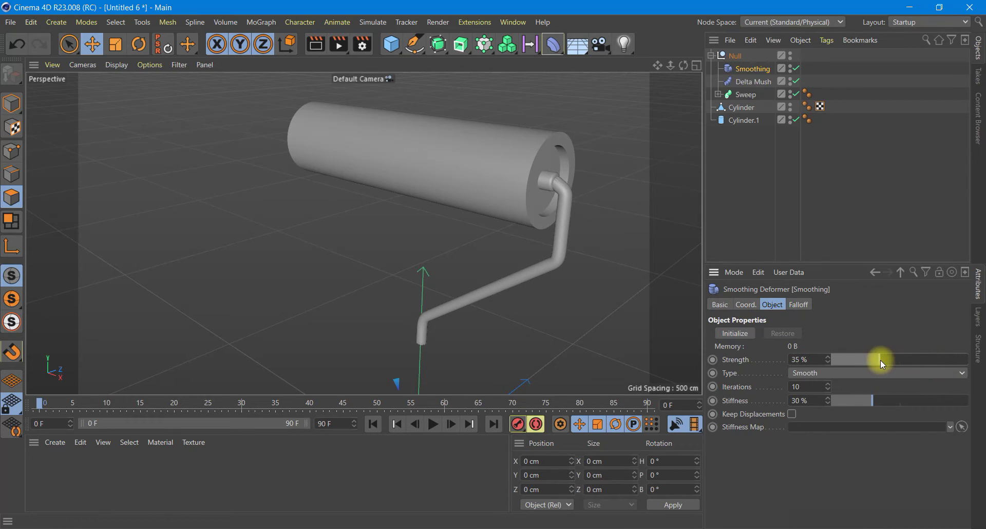
click(698, 65)
Maximise the Front view and zoom in on the grip
click(696, 235)
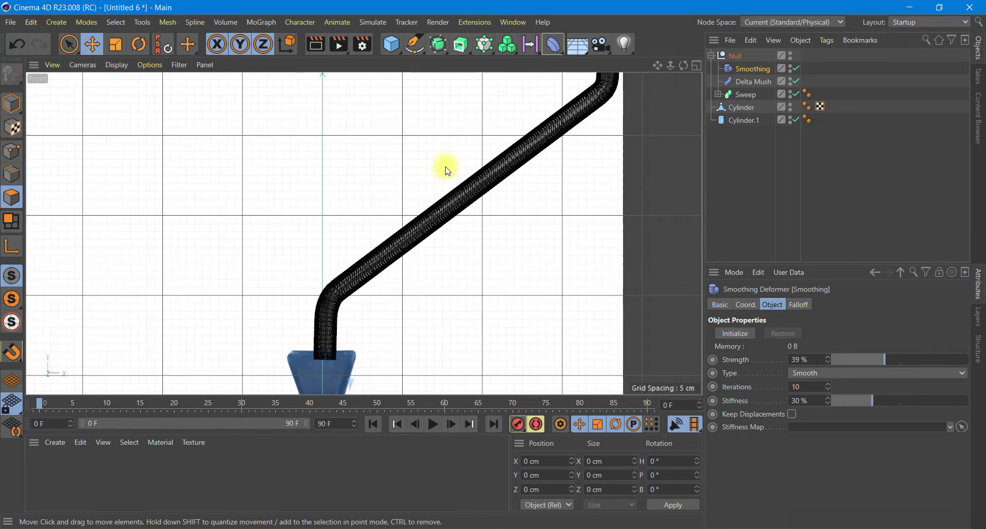
scroll(442, 163, down, 3)
scroll(442, 163, down, 1)
scroll(412, 284, up, 2)
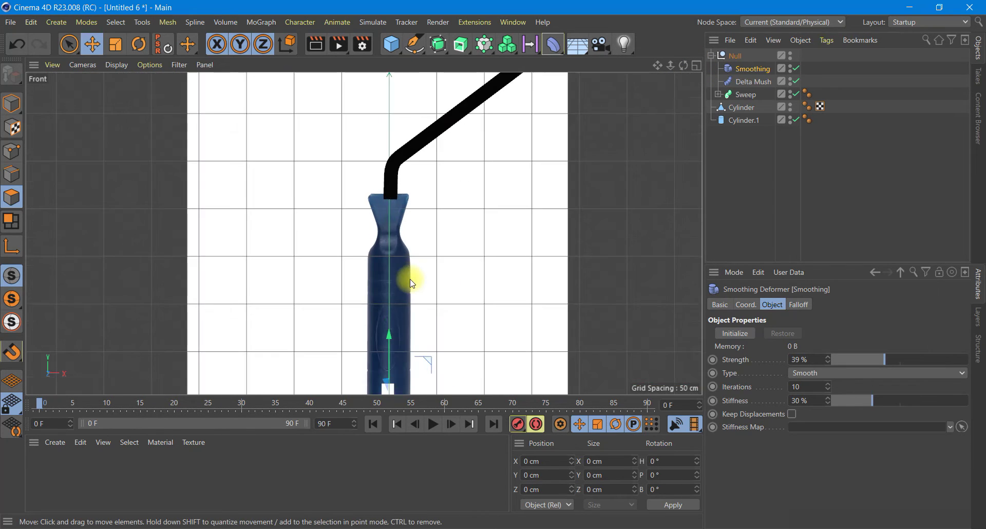
scroll(408, 262, up, 2)
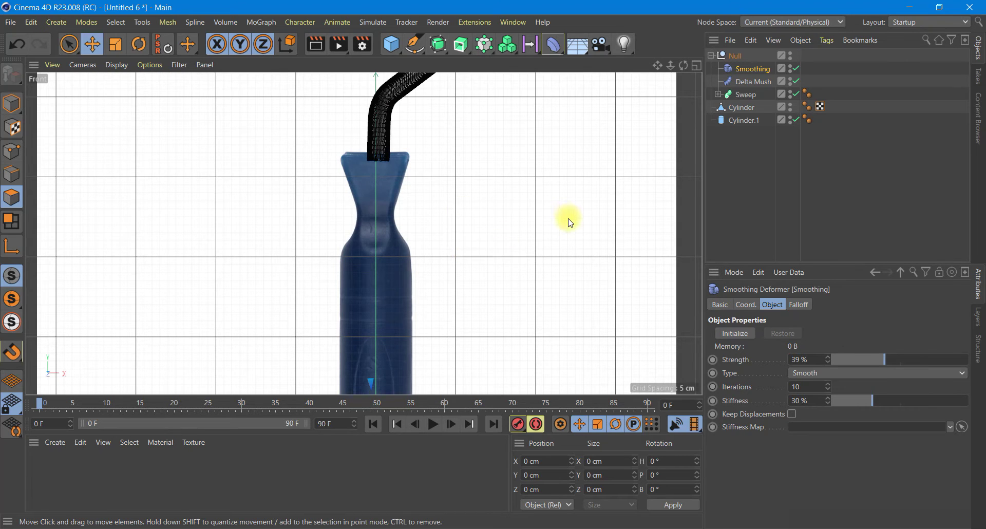
scroll(569, 220, down, 3)
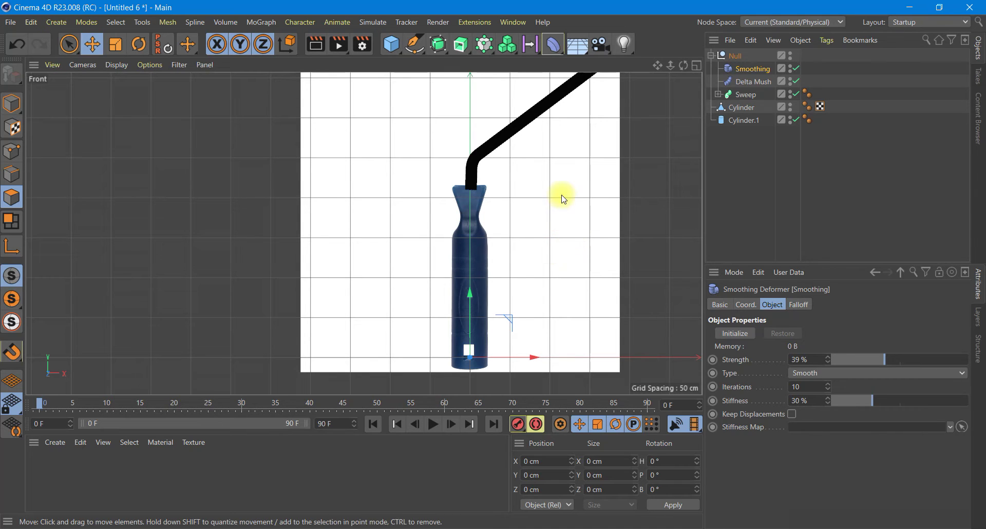
Activate the Spline Pen tool and collapse the Null's contents in the object list
click(415, 46)
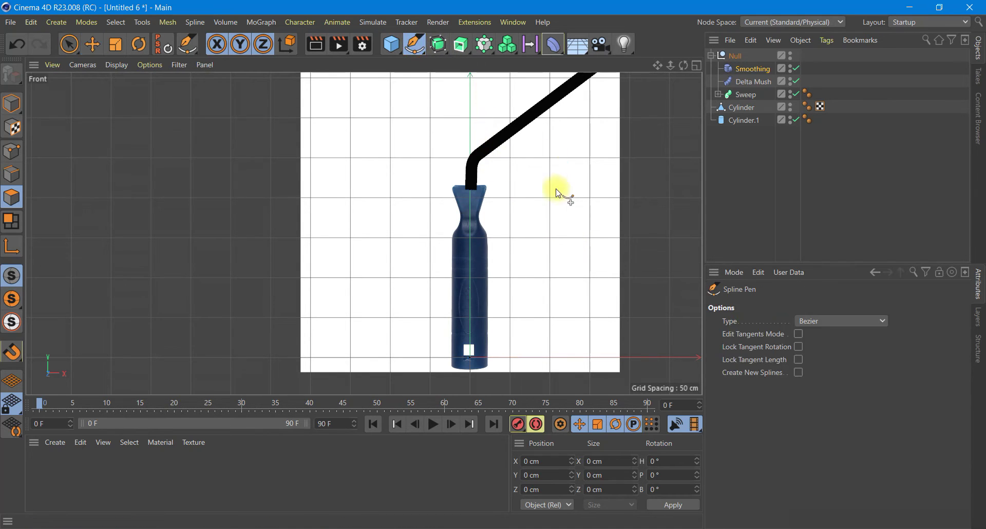
scroll(560, 193, up, 3)
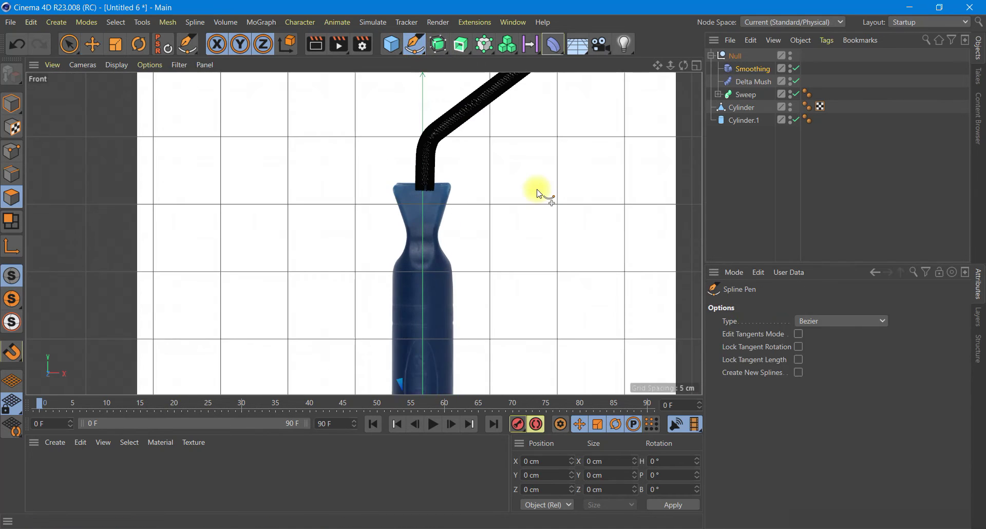
click(711, 56)
scroll(462, 164, up, 2)
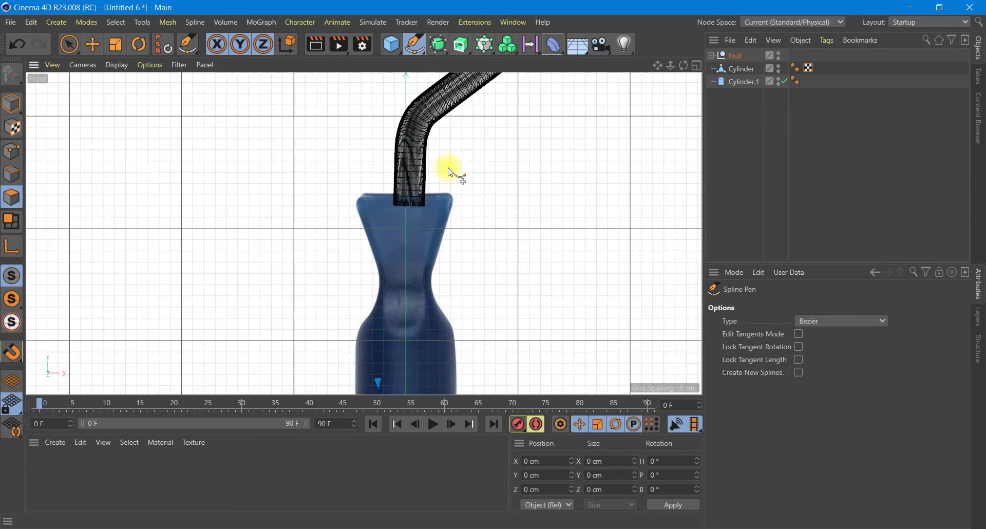
Draw six spline points down the grip's right outline, giving the bottom point hard tangents
click(409, 196)
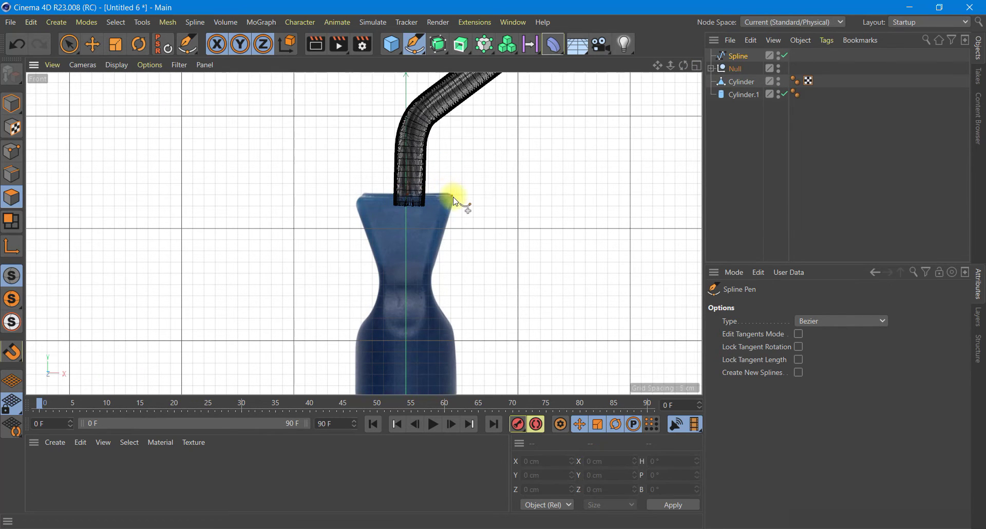
click(453, 196)
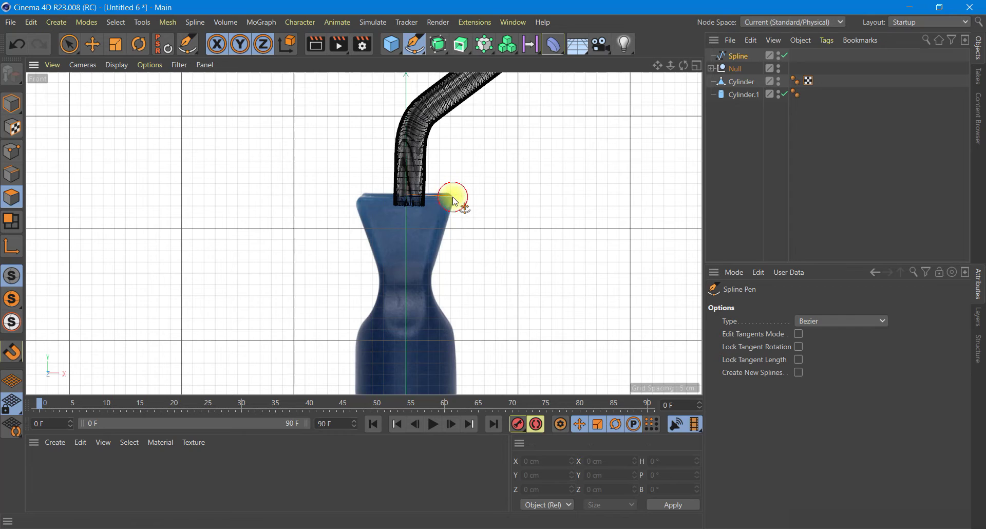
click(435, 298)
click(457, 338)
drag(658, 65, 484, 17)
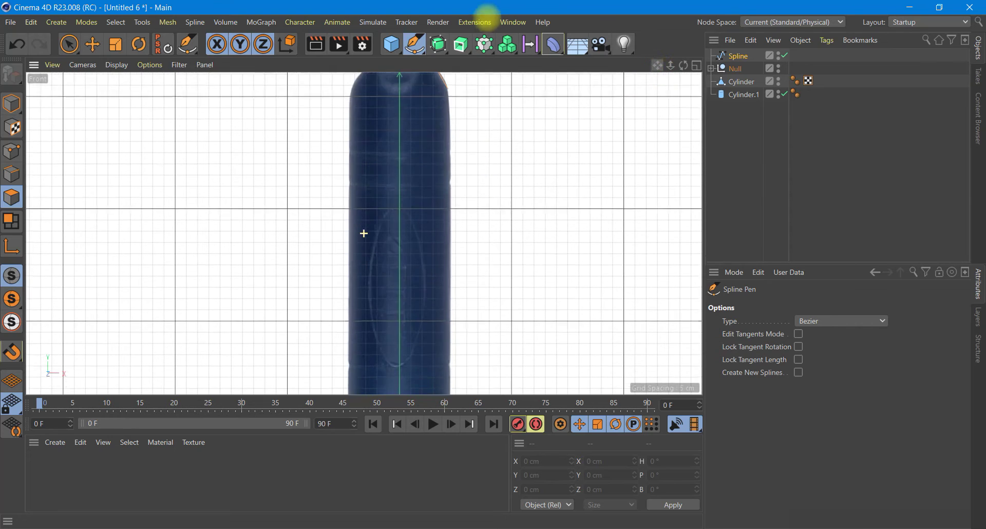
click(451, 325)
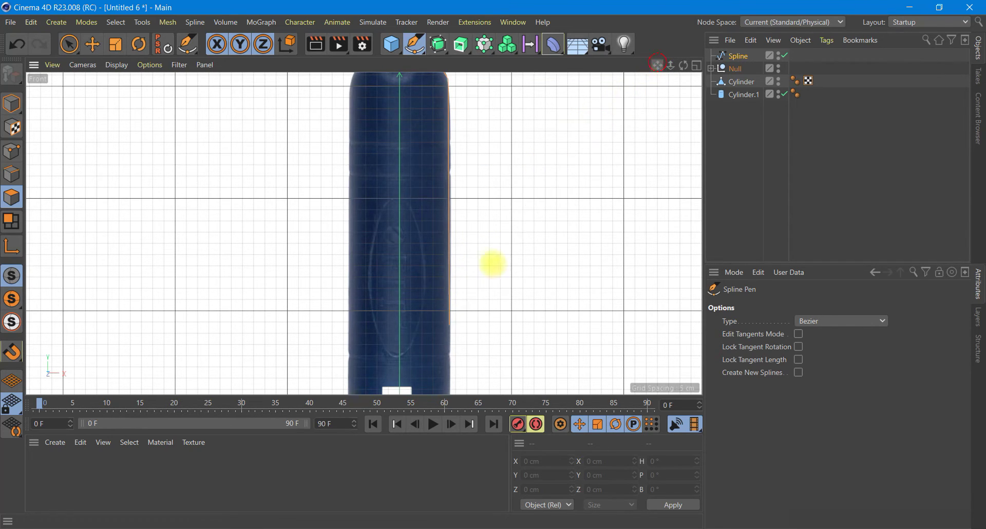
drag(657, 62, 652, 15)
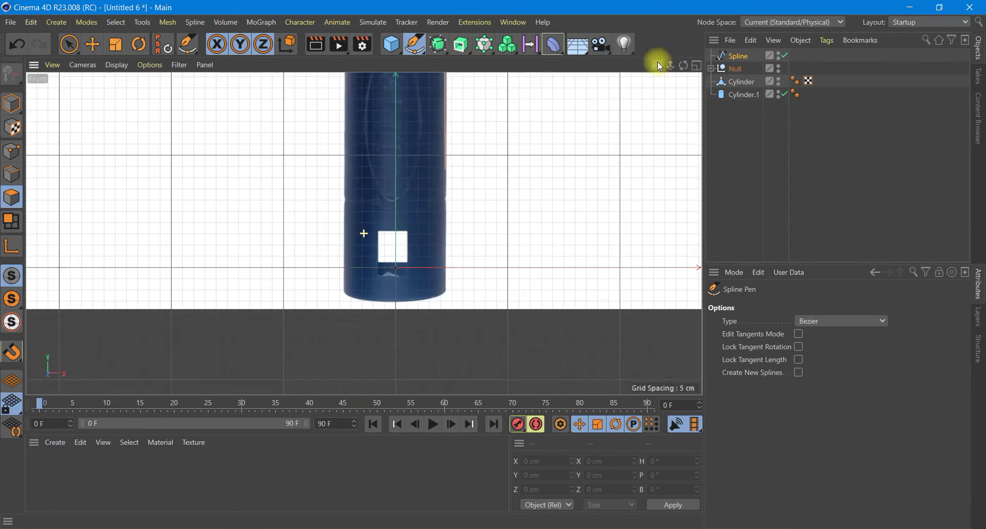
click(446, 293)
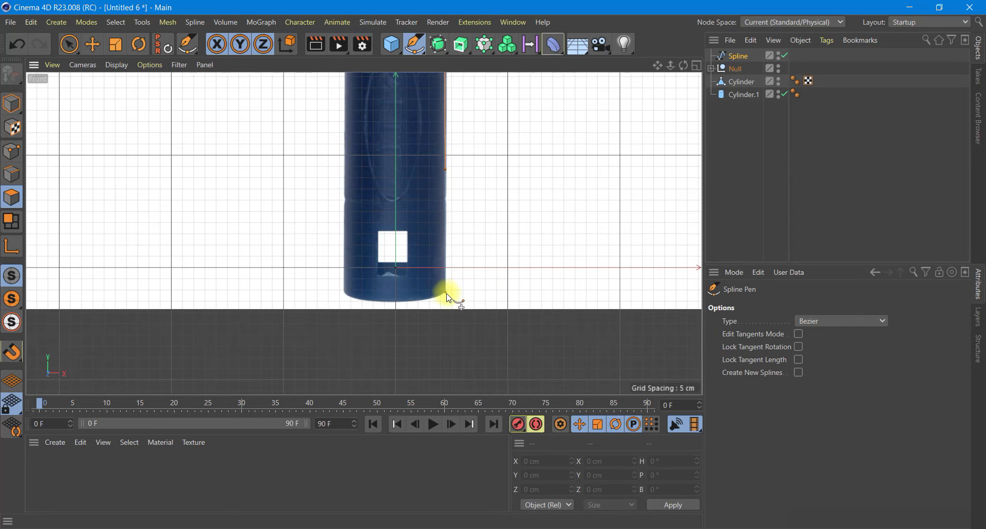
right_click(399, 308)
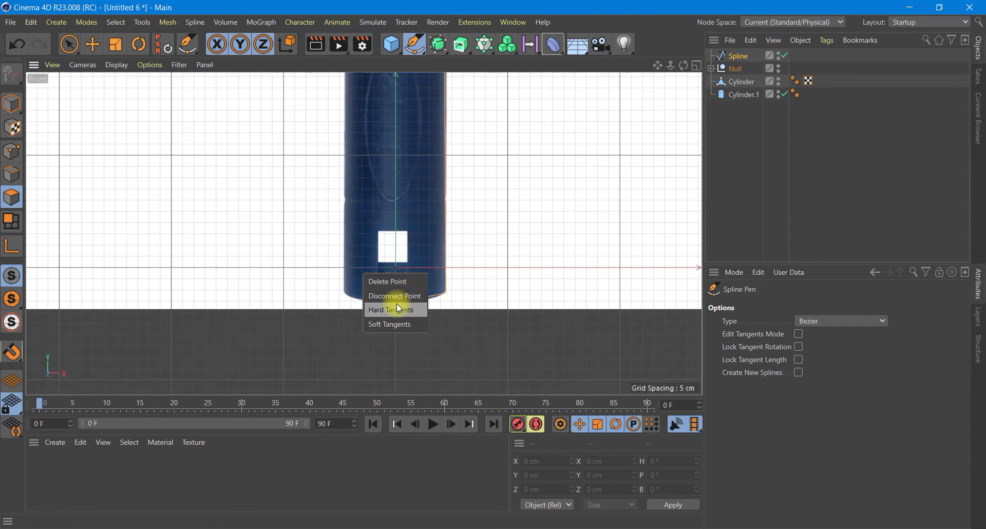
click(395, 295)
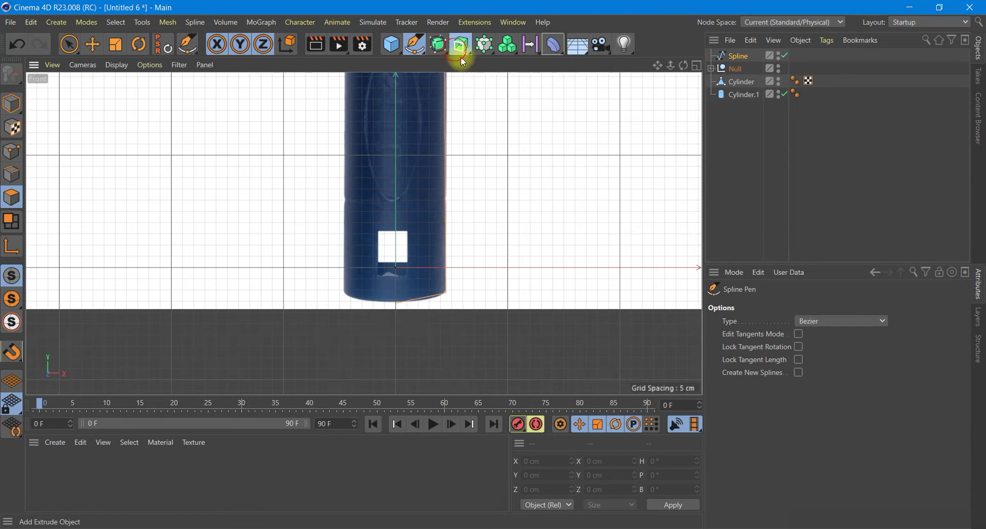
Add a Lathe generator and put the grip profile spline inside it
drag(463, 61, 515, 110)
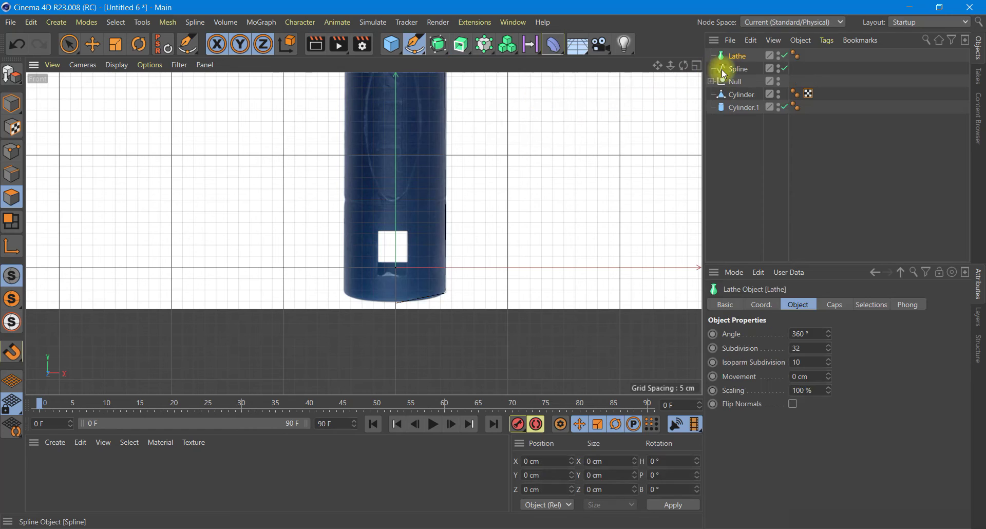
drag(725, 73, 735, 56)
click(698, 65)
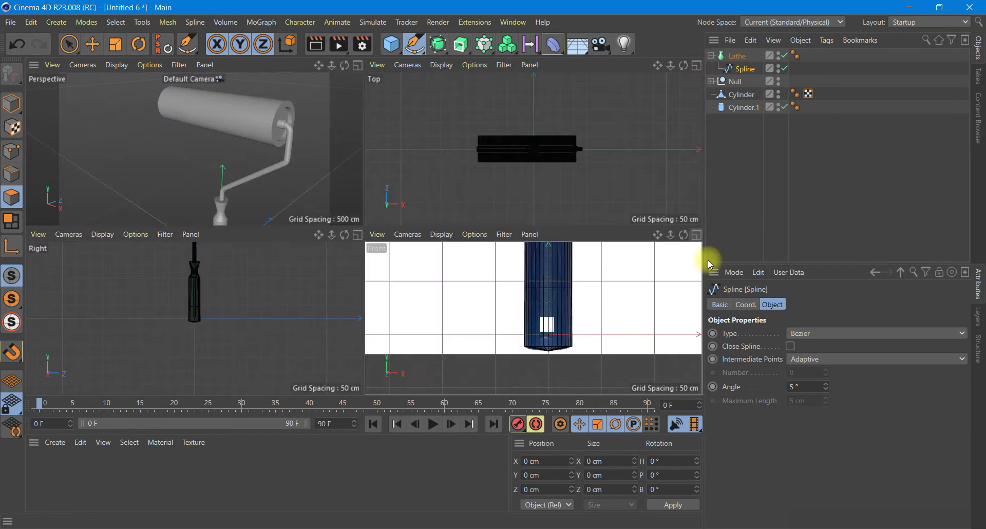
Orbit the maximised Perspective view to inspect the lathed grip, then select the Lathe
click(359, 65)
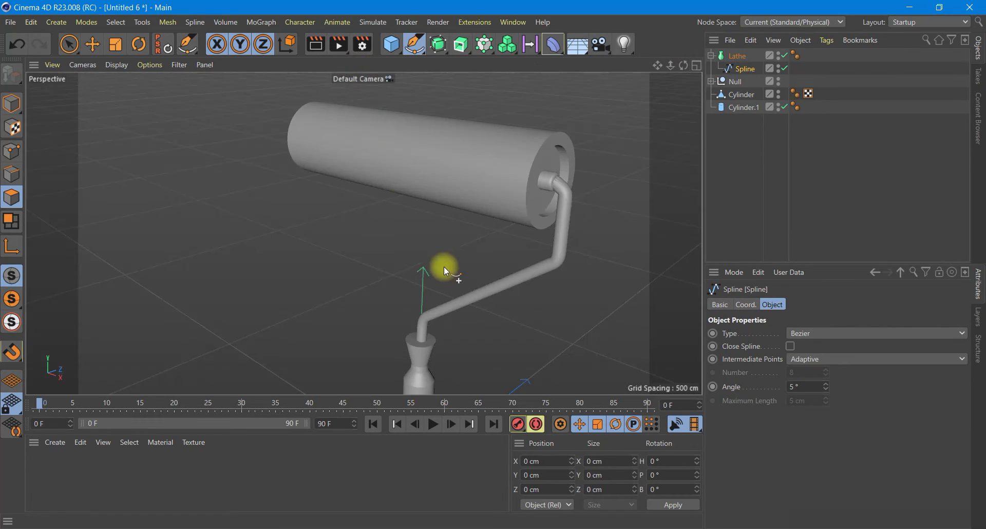
scroll(471, 278, up, 3)
drag(661, 77, 557, 199)
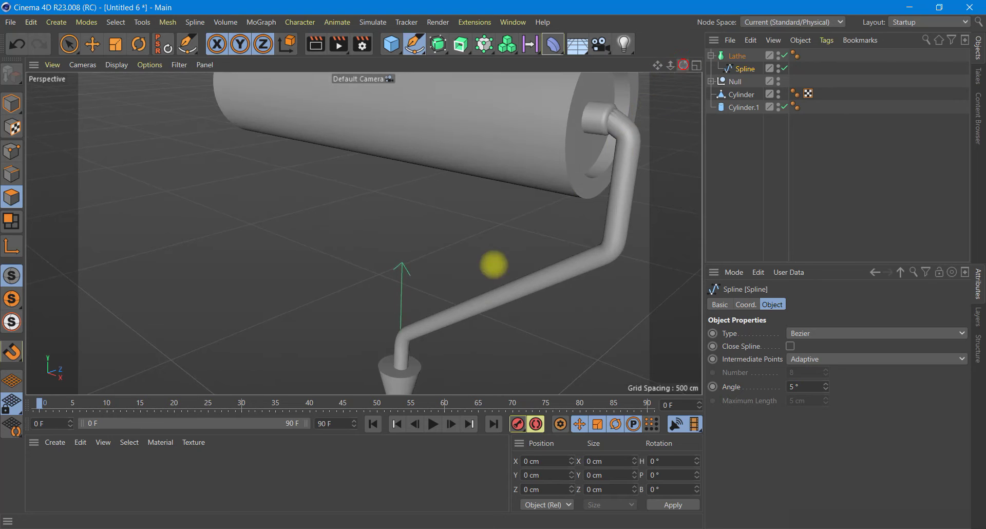
scroll(557, 198, down, 3)
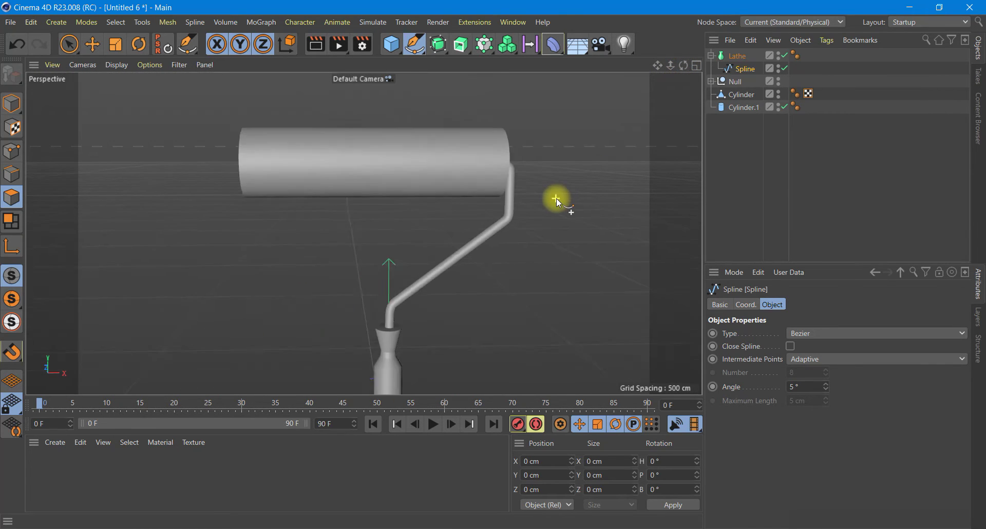
scroll(556, 199, down, 3)
drag(557, 198, 470, 355)
scroll(469, 356, up, 3)
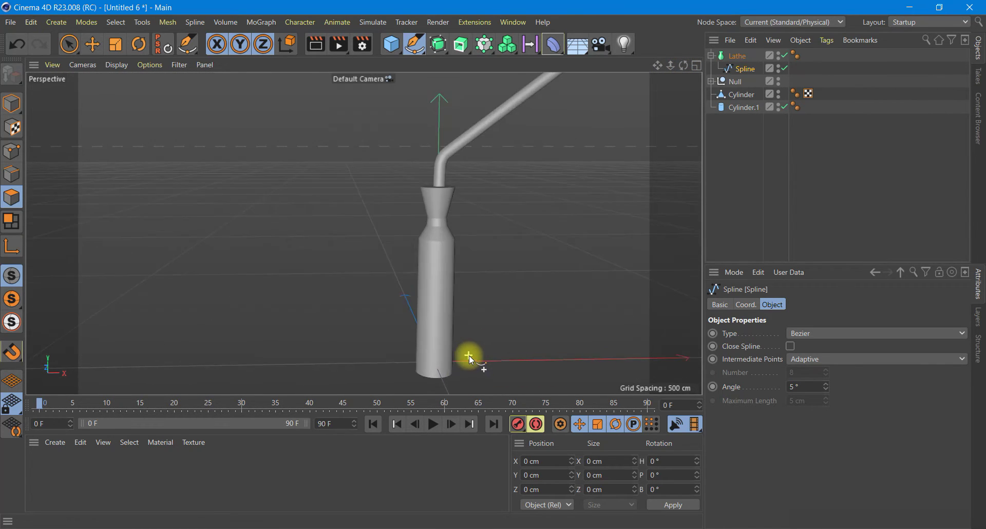
click(736, 55)
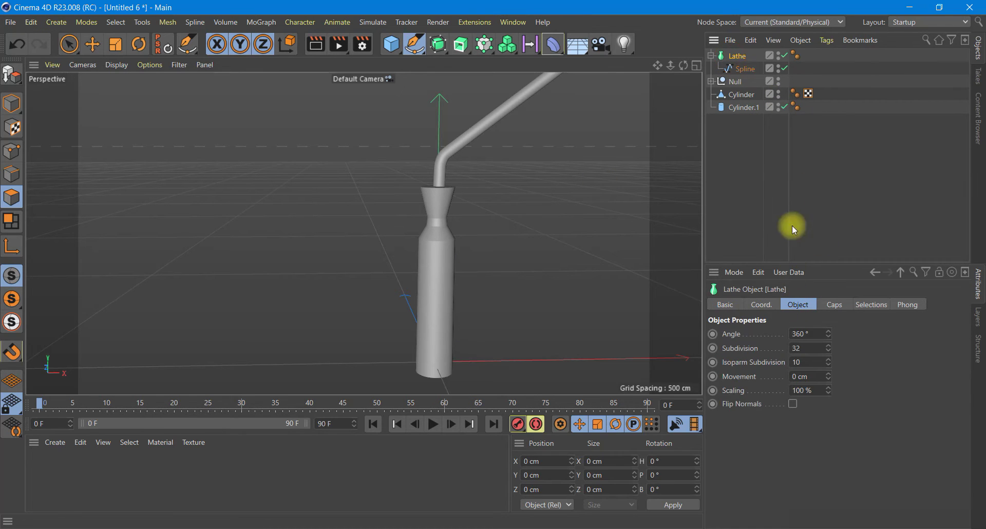
Make the grip profile spline a B-Spline with Uniform intermediate points
click(742, 68)
click(810, 336)
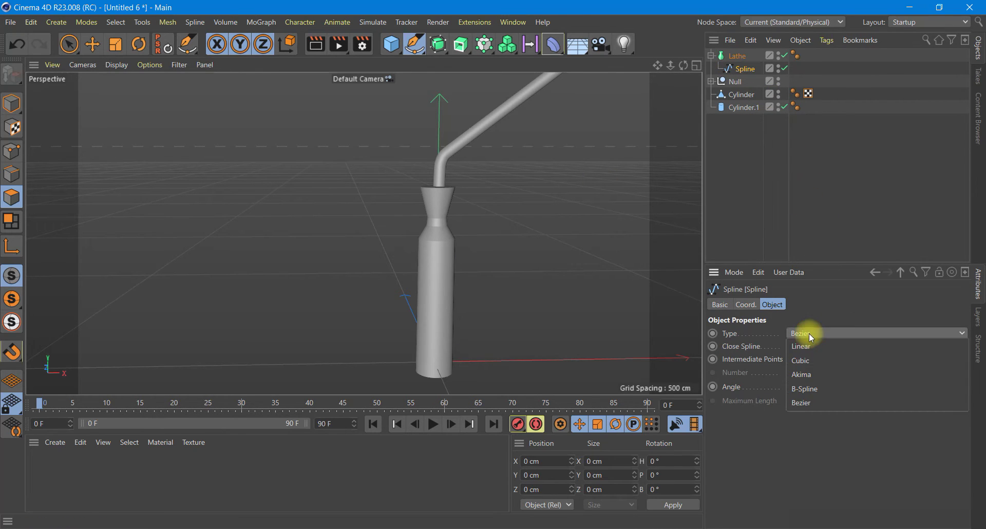
click(807, 388)
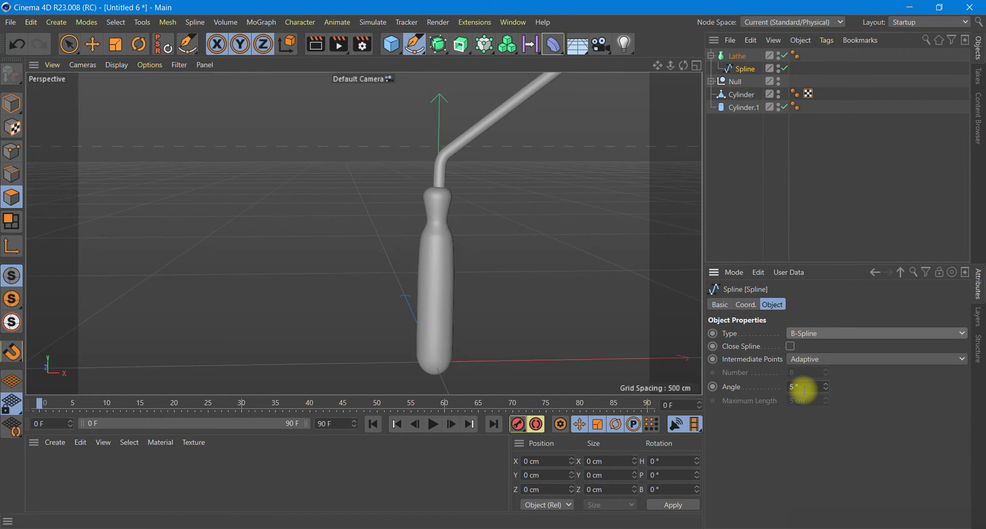
click(812, 359)
click(819, 399)
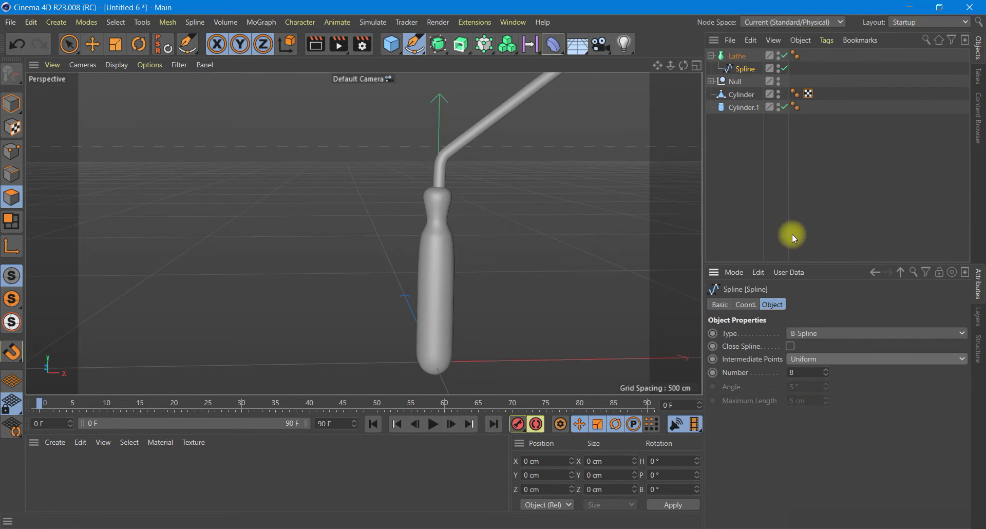
Load a curved bevel preset on the Lathe caps, giving a 5 cm Curve bevel
click(740, 55)
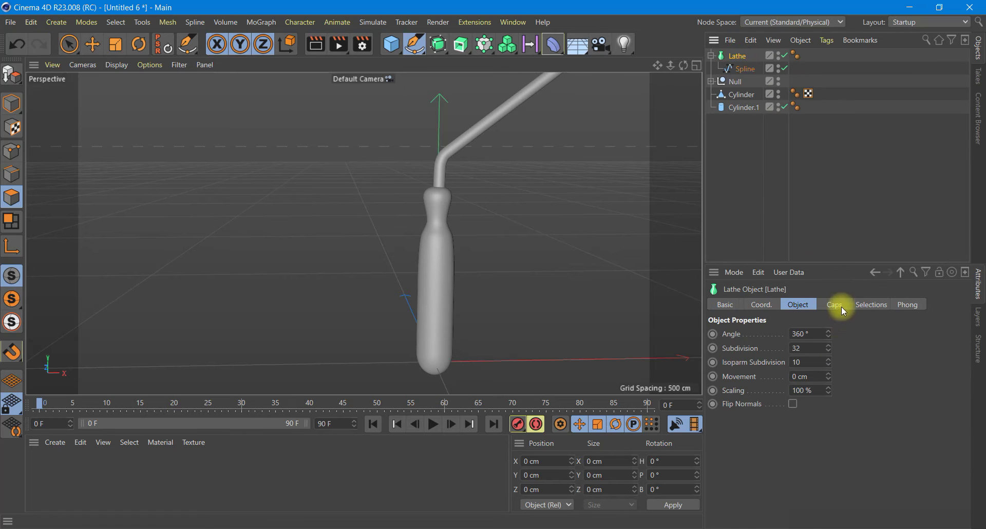
click(843, 308)
click(748, 471)
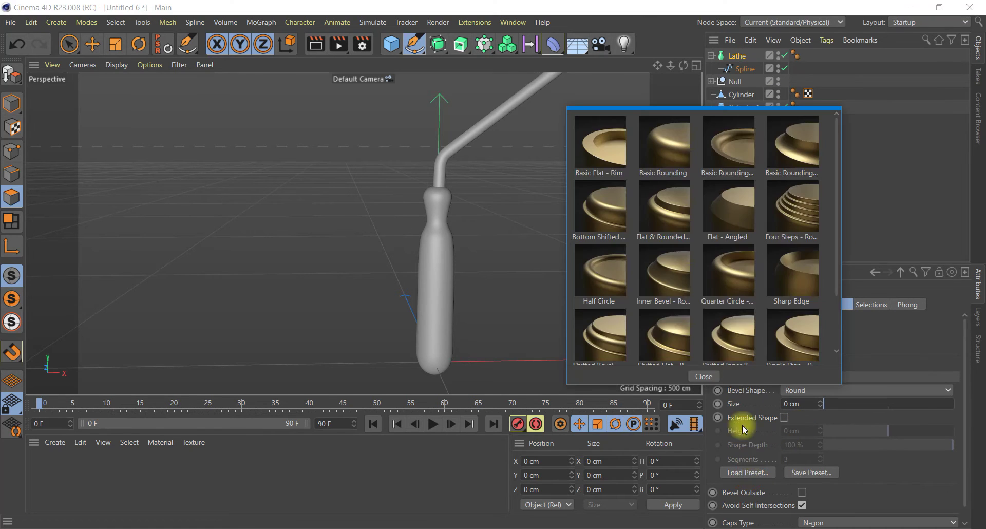
click(612, 269)
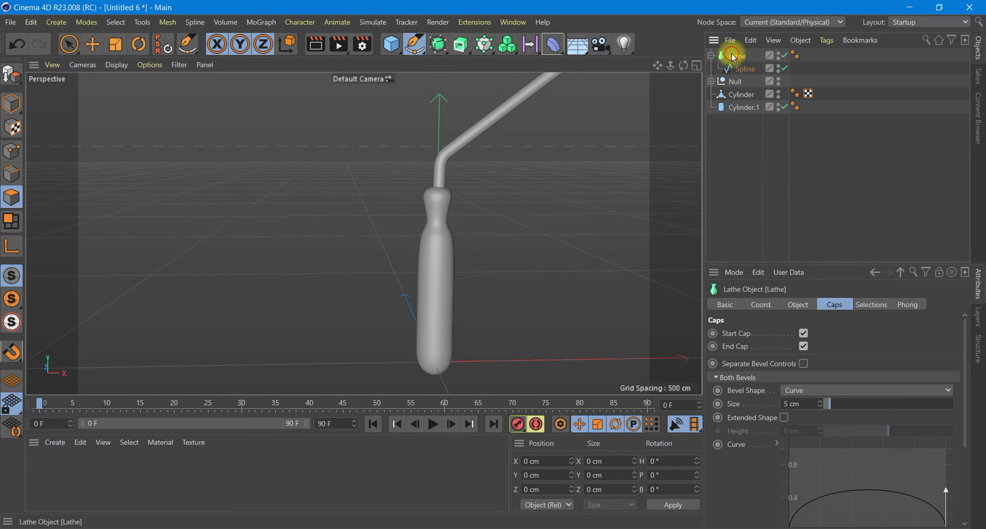
Add a Cube and set its X and Y sizes to 20 cm
click(92, 44)
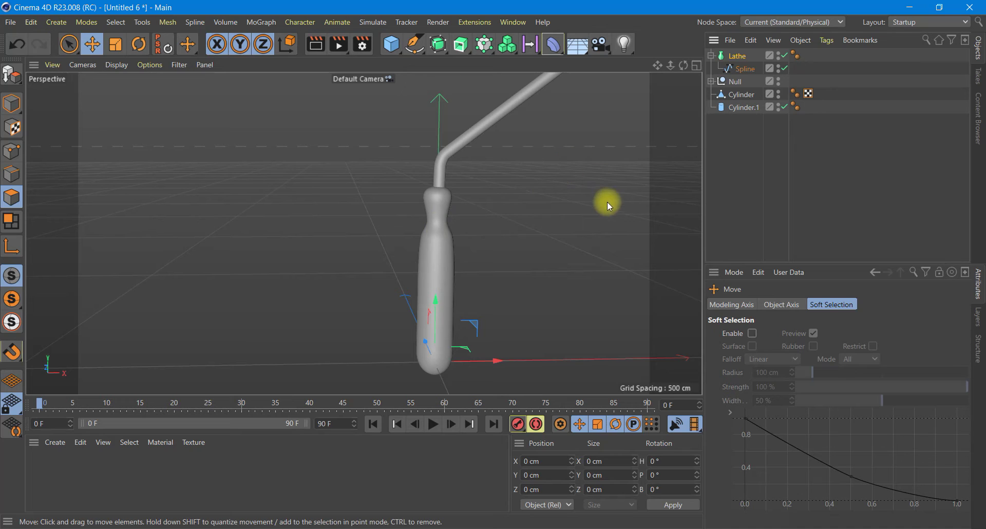
click(392, 45)
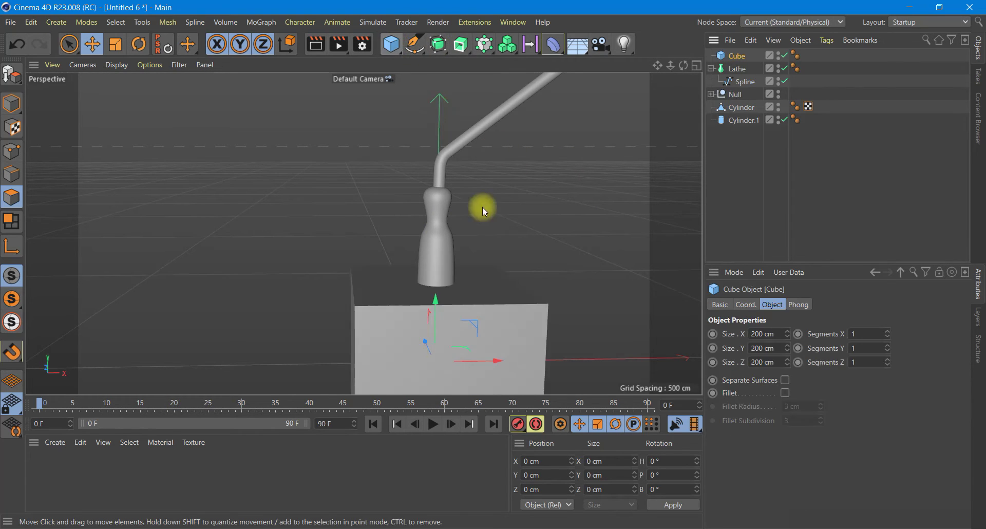
scroll(482, 242, down, 2)
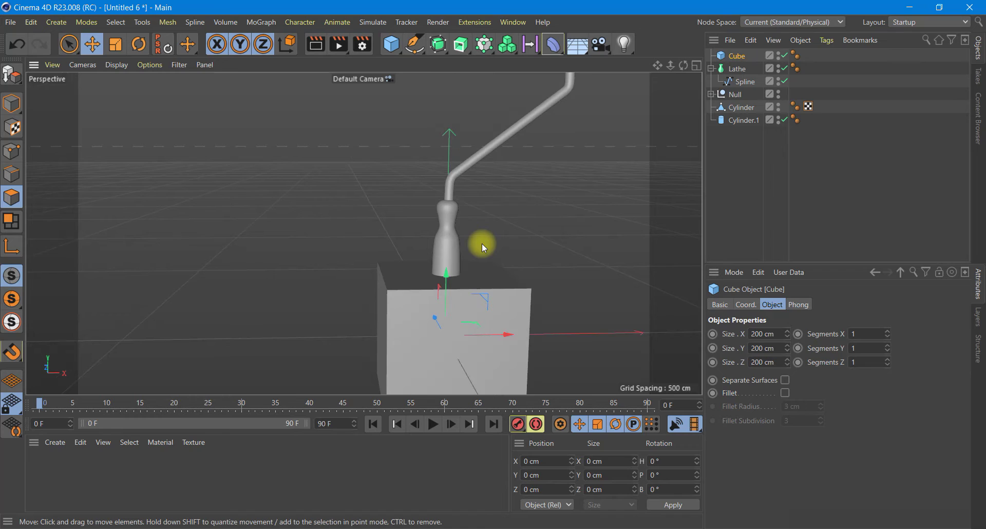
click(766, 349)
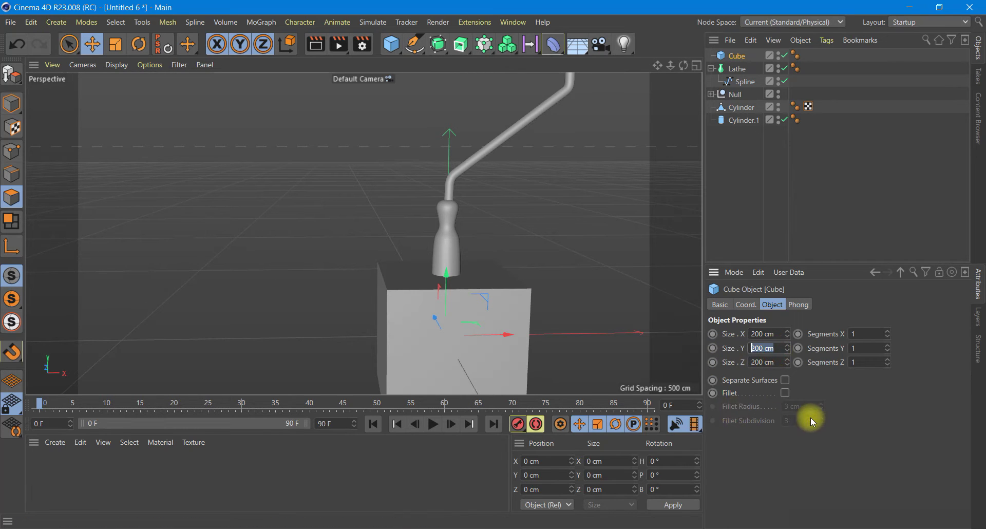
text(20)
key(Return)
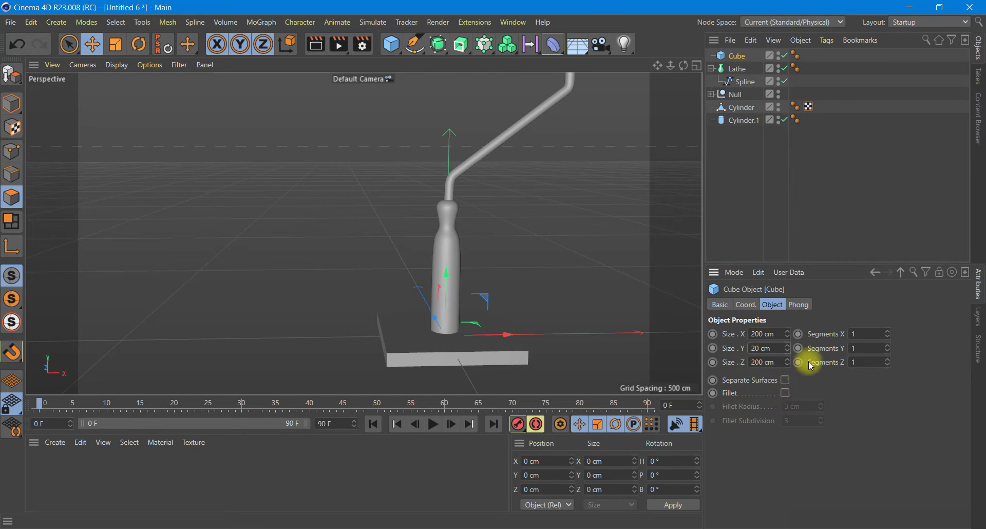
click(763, 334)
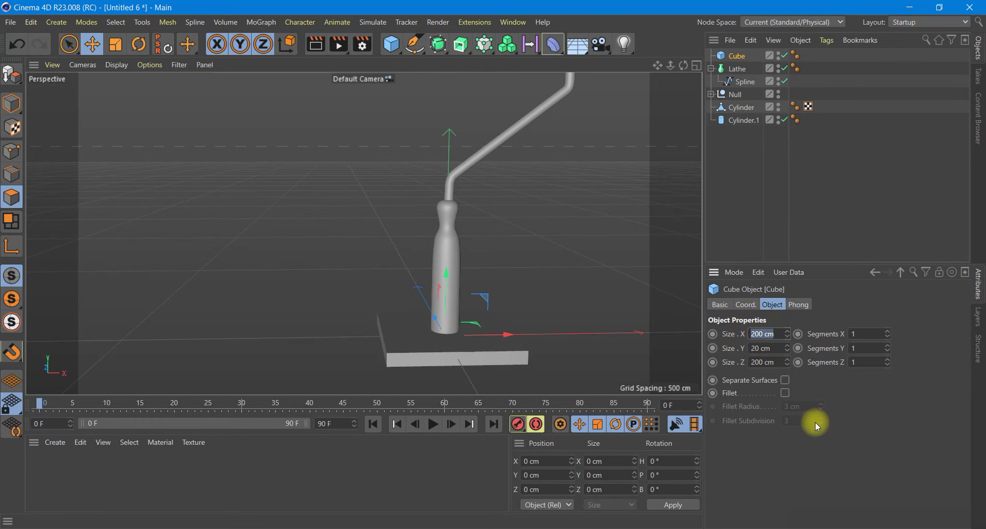
text(20)
key(Return)
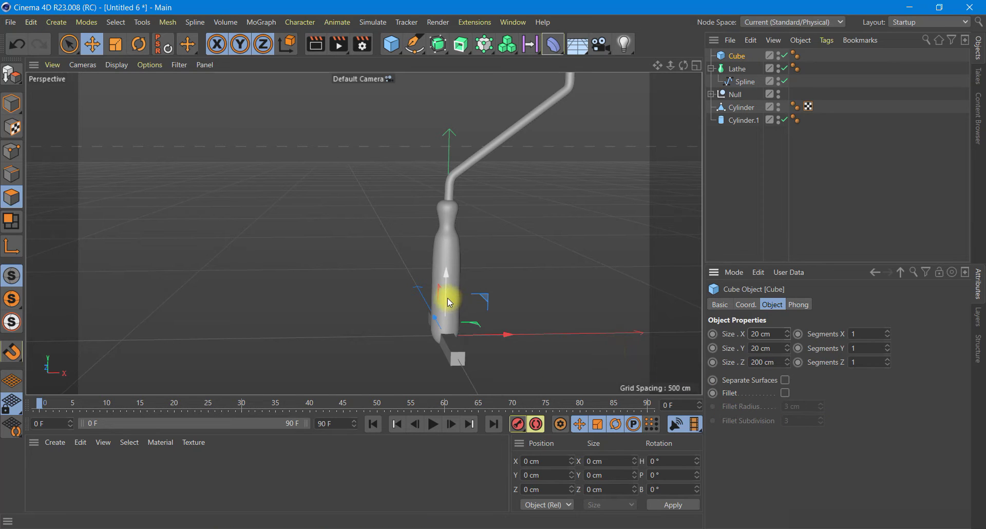
Resize the cube to 15 × 15 cm and move it down through the handle's bottom end
drag(446, 300, 446, 273)
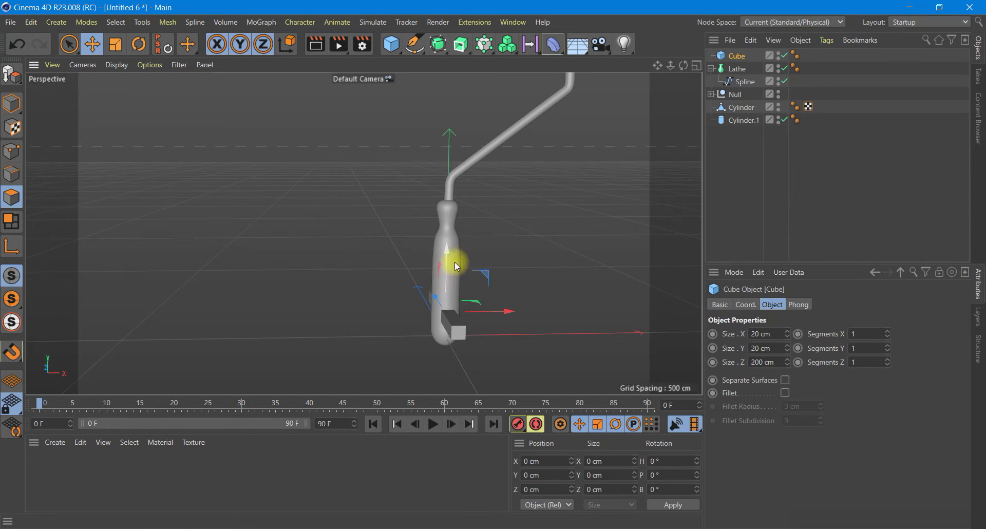
click(696, 65)
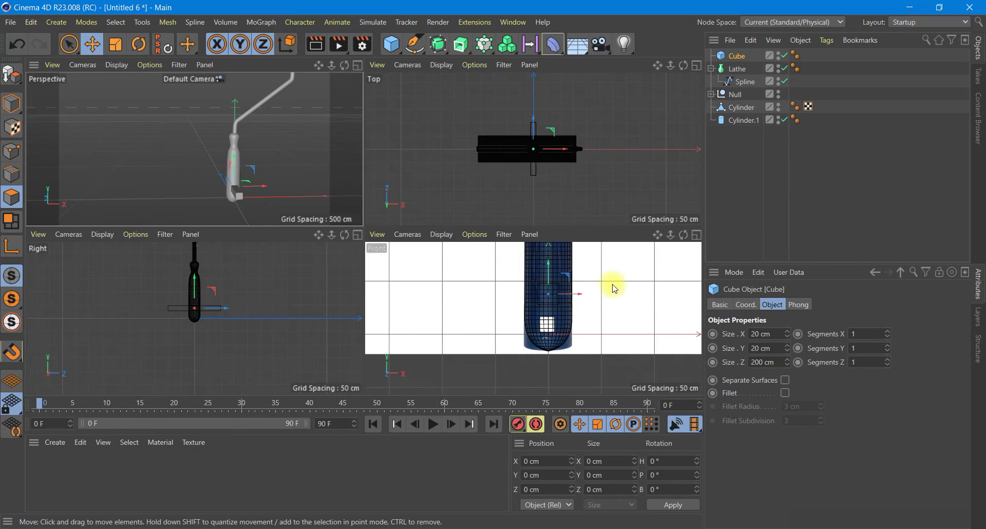
drag(547, 266, 549, 295)
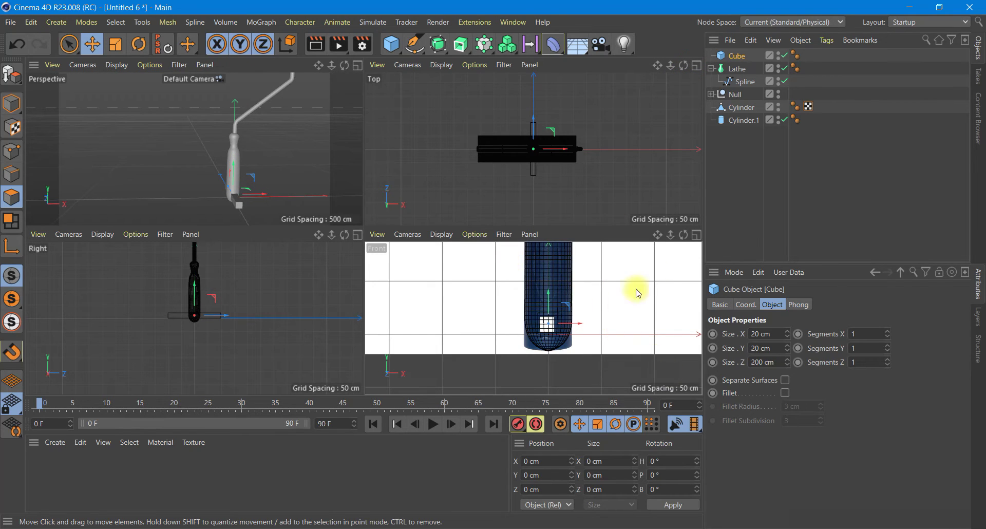
click(697, 235)
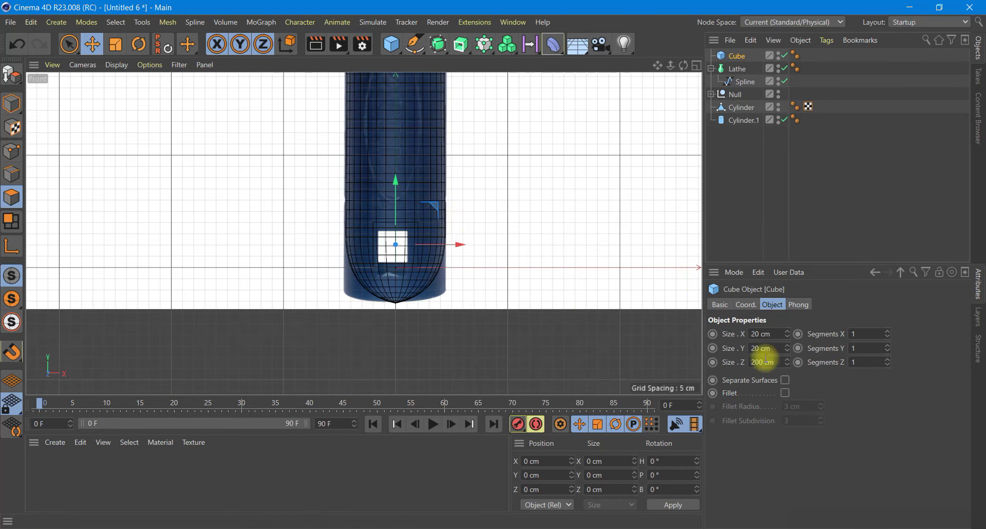
click(788, 338)
click(789, 338)
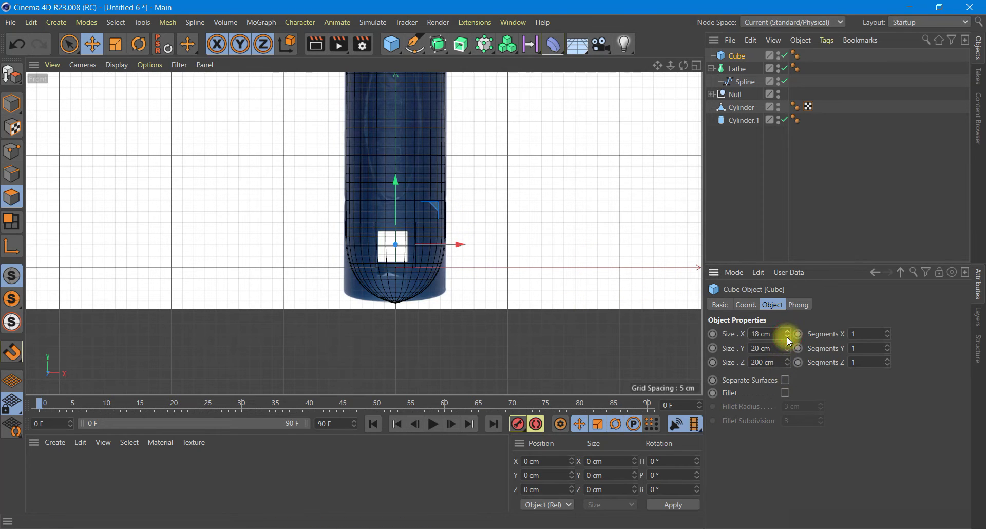
drag(438, 249, 439, 248)
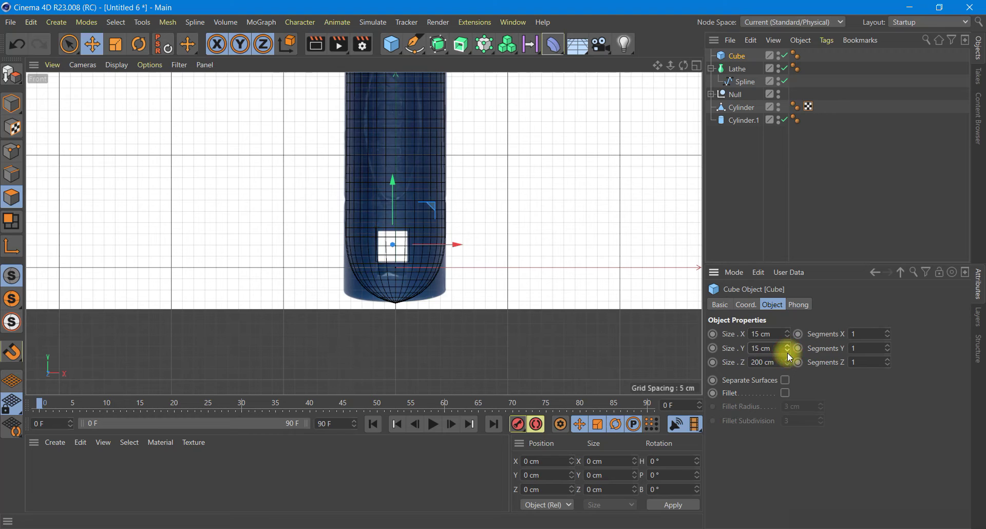
click(788, 352)
click(788, 348)
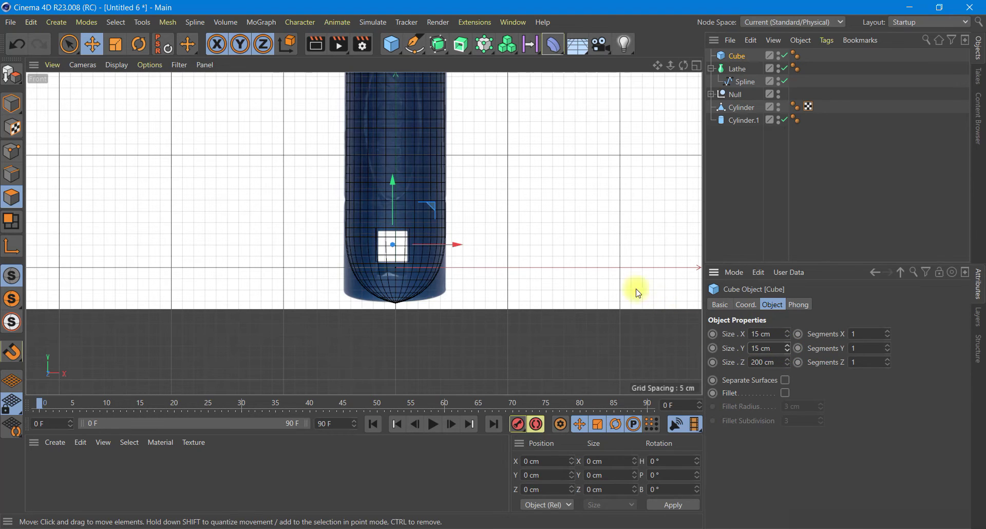
drag(392, 181, 393, 184)
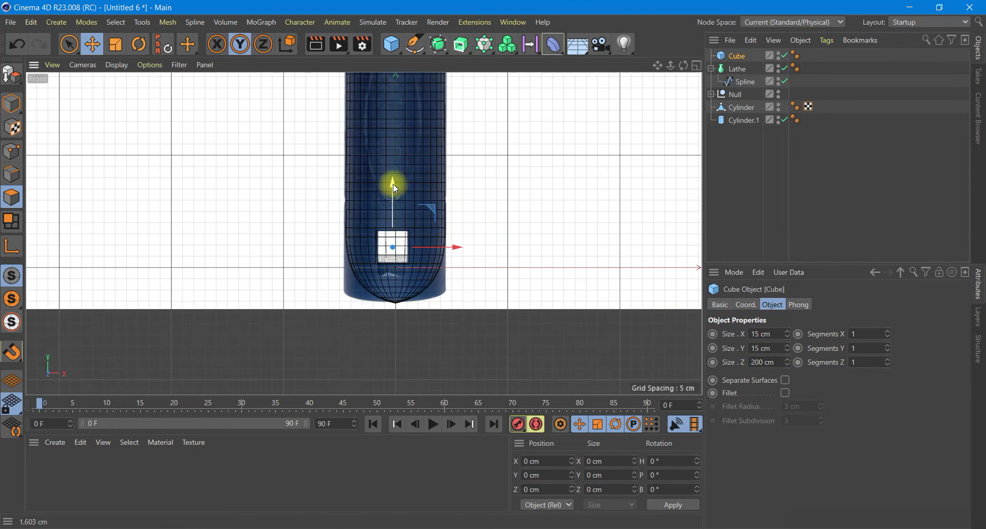
Add a Boole object holding the Lathe and Cube to cut the square hole
click(438, 44)
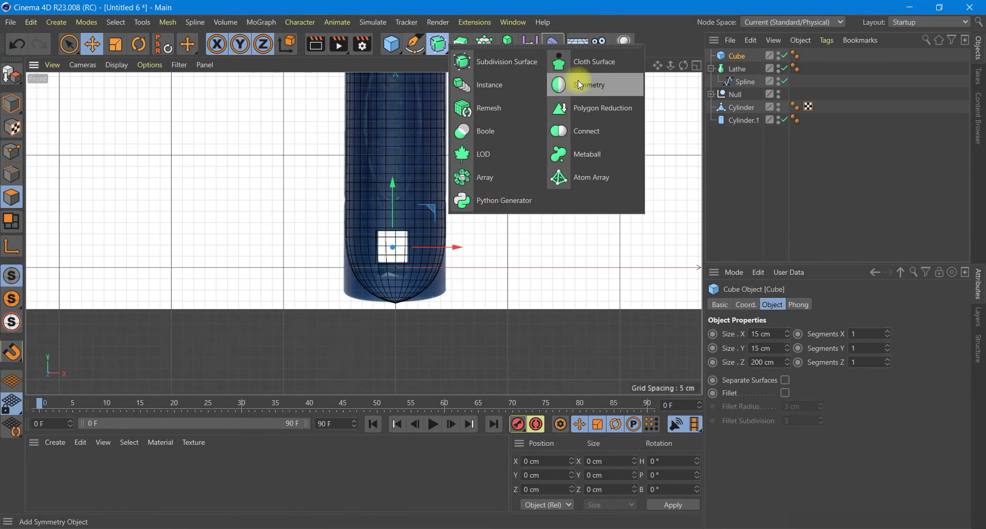
click(509, 136)
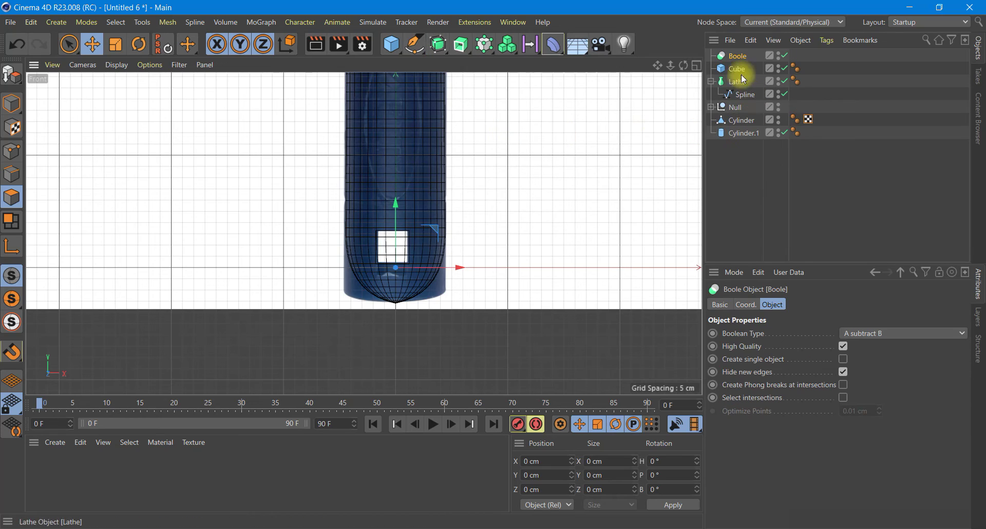
click(712, 82)
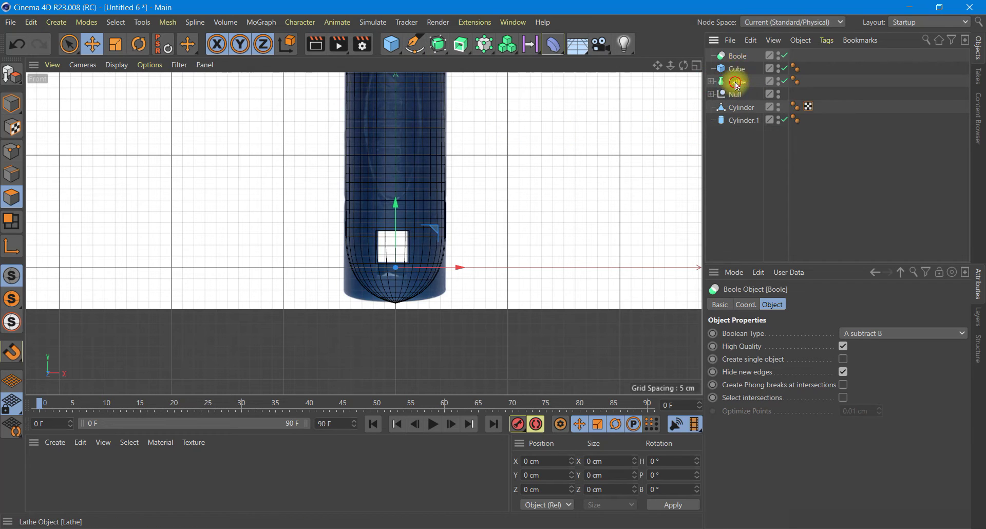
mouse_move(723, 86)
mouse_down()
mouse_move(737, 56)
mouse_move(738, 81)
mouse_up()
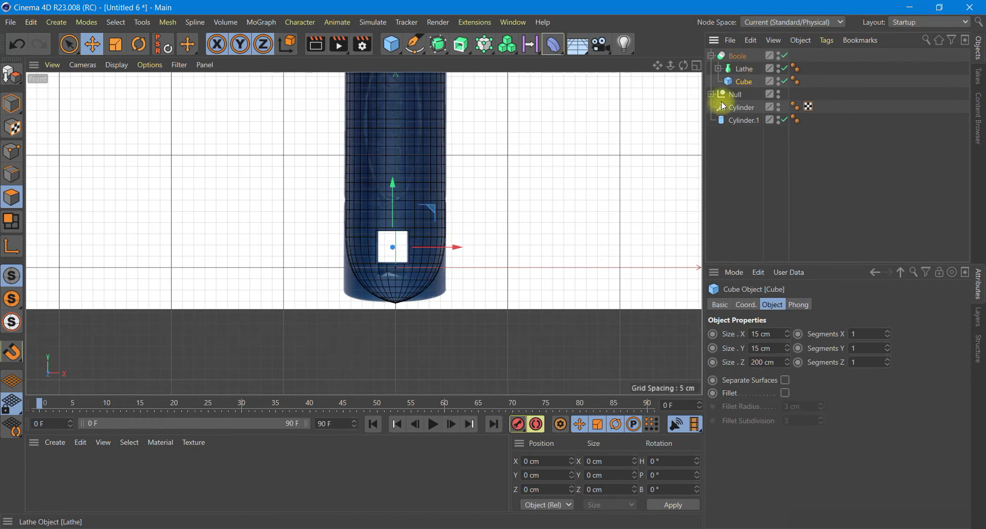
Maximise the Perspective view and orbit around the handle's bottom to check the cut
click(696, 69)
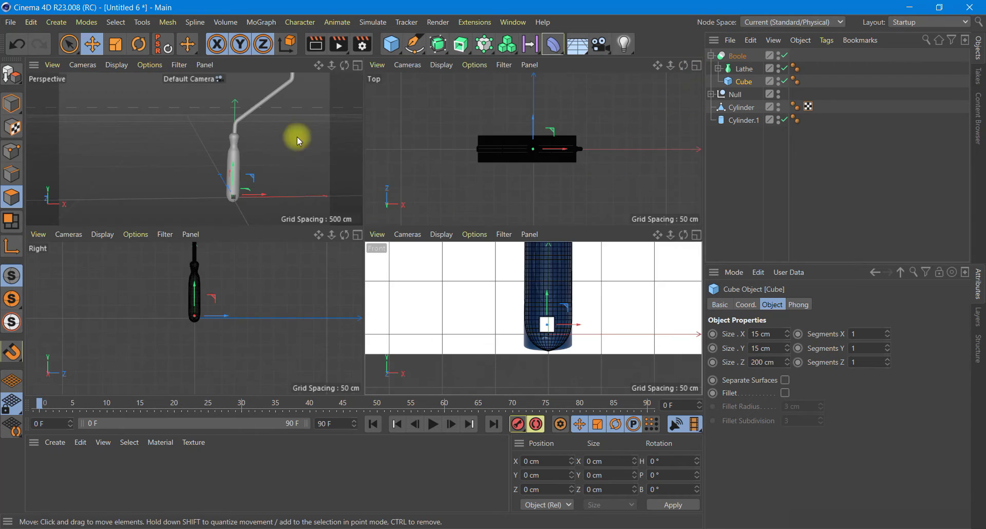
click(358, 65)
scroll(453, 299, up, 3)
scroll(454, 355, up, 3)
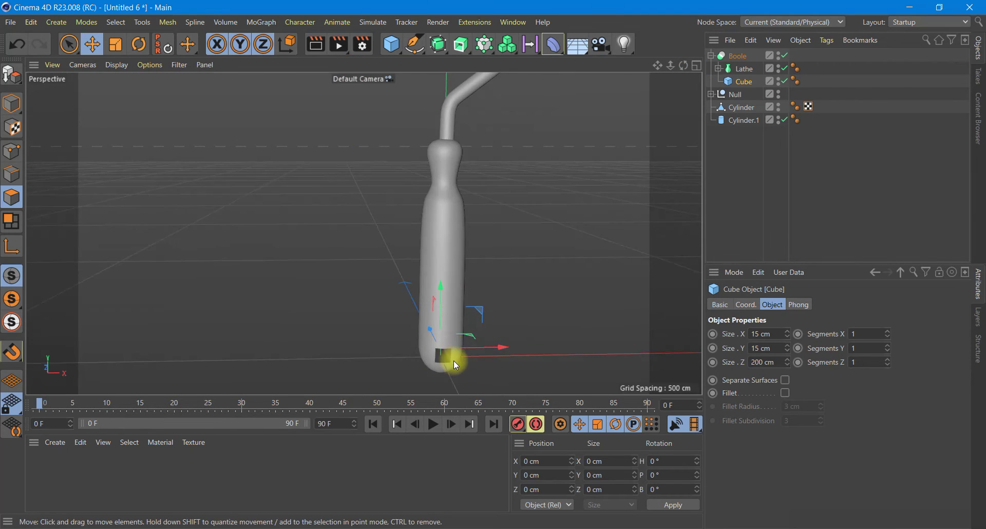
scroll(454, 360, up, 2)
mouse_move(682, 66)
mouse_down()
mouse_move(562, 266)
mouse_move(481, 263)
mouse_up()
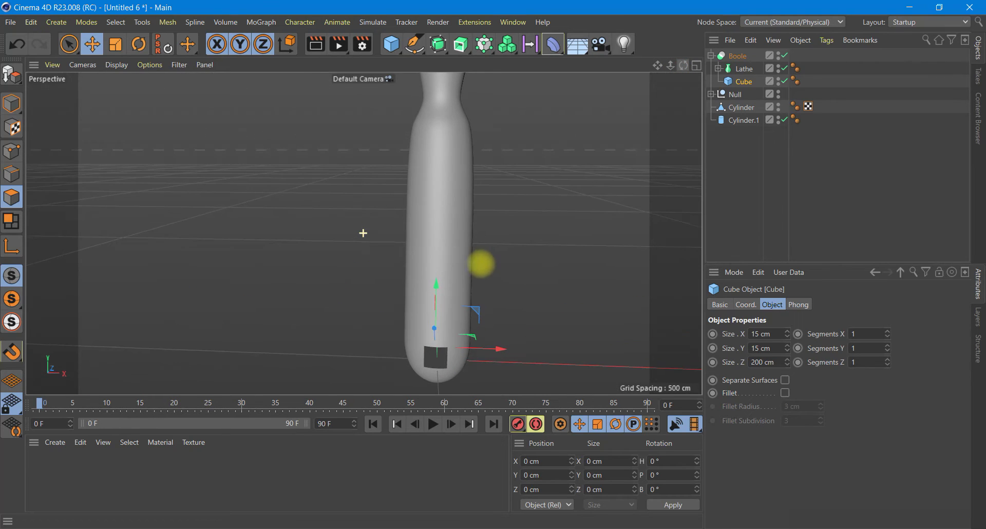
Create a new standard material and set its color to teal, H 189° S 61%
click(52, 442)
mouse_move(74, 313)
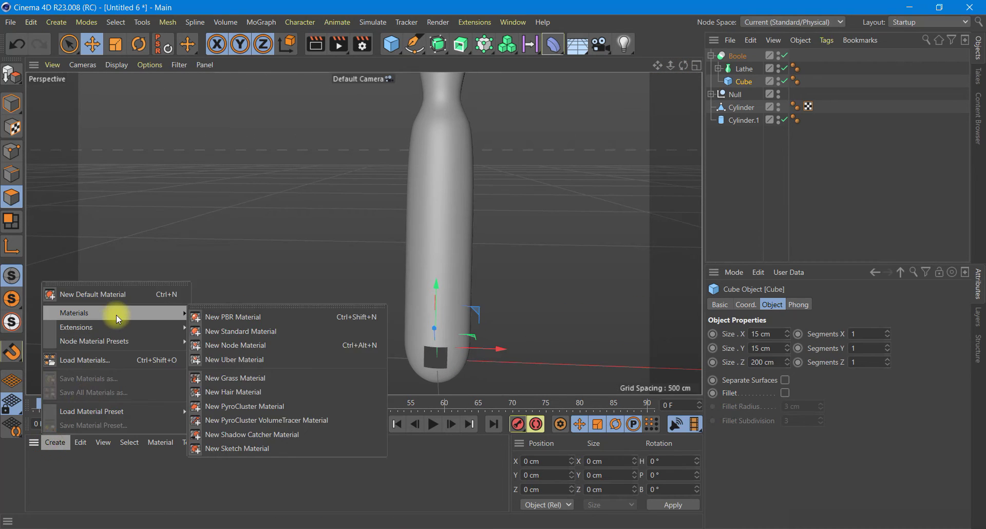
click(215, 331)
double_click(41, 468)
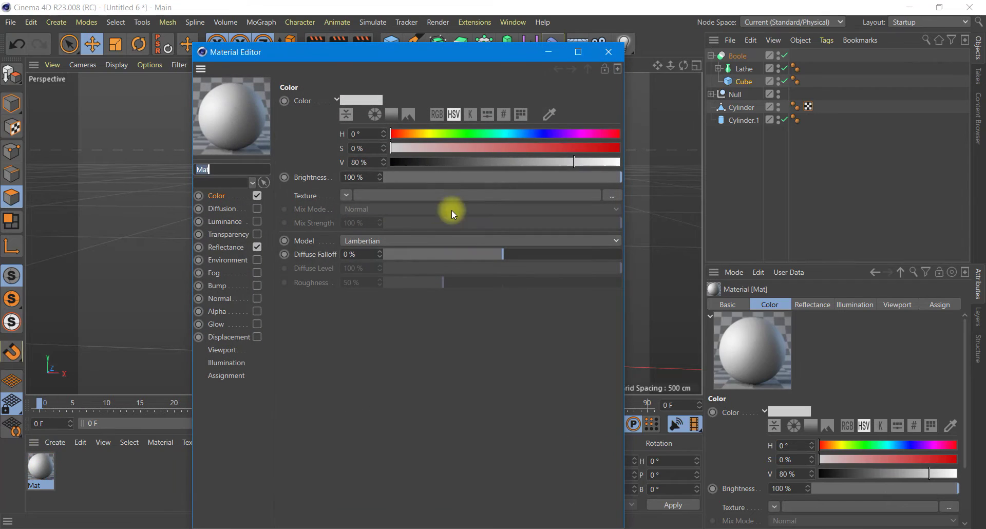
click(511, 135)
click(531, 148)
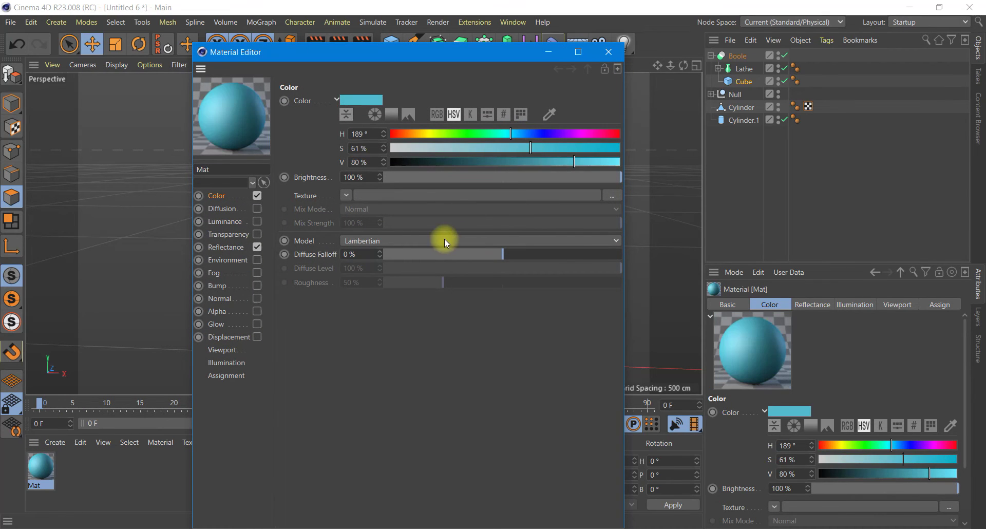
Add a Beckmann reflectance layer at 53% brightness, then apply Mat to the Boole grip
click(229, 247)
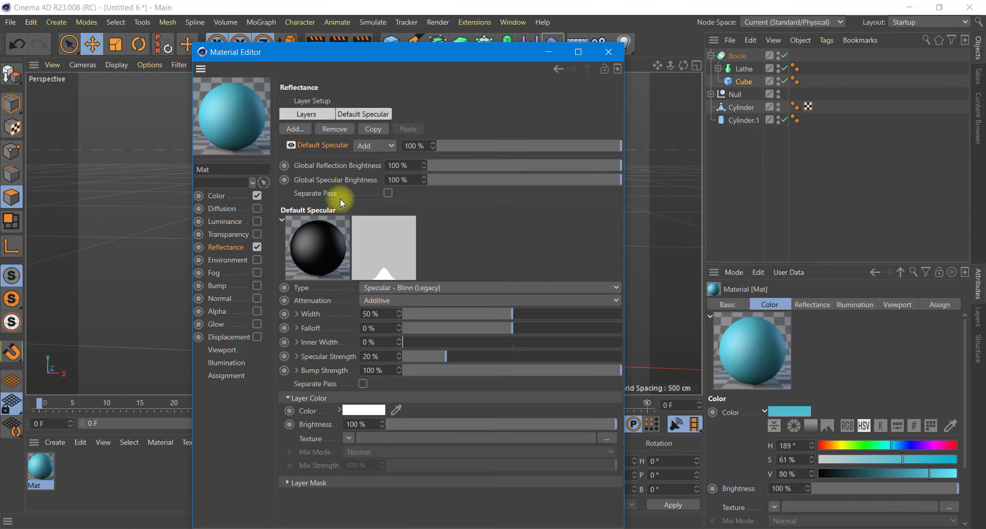
click(299, 129)
click(355, 133)
click(510, 416)
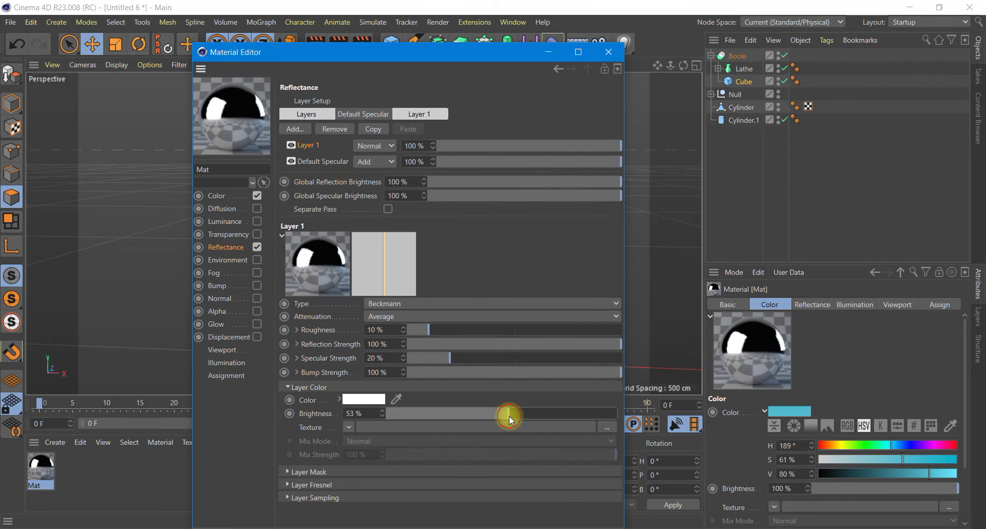
click(617, 53)
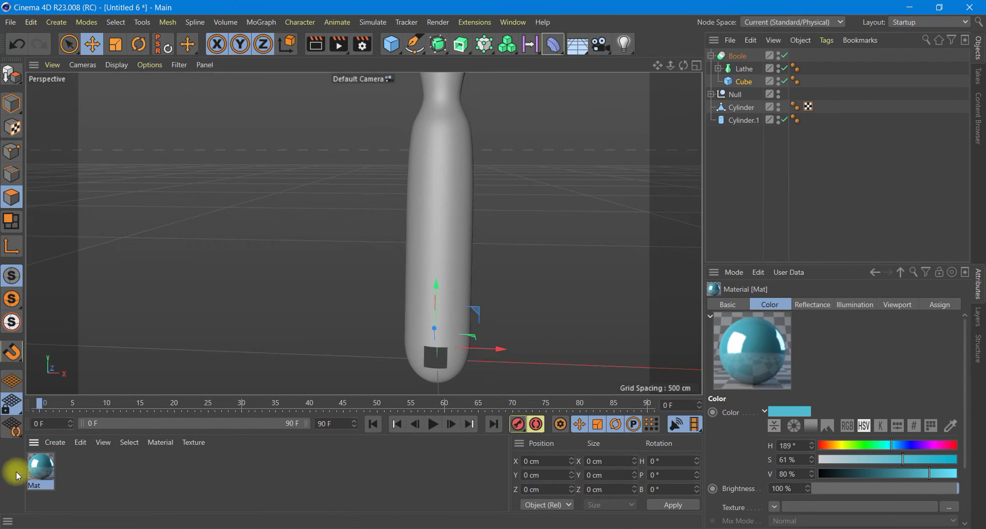
drag(66, 464, 736, 57)
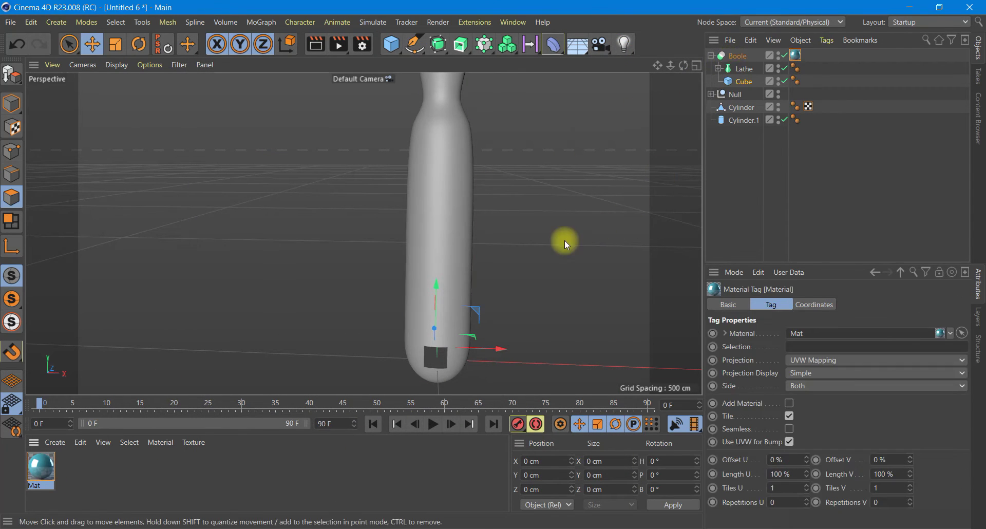
Apply Mat to the thin Cylinder.1 rod at the roller's axle end and orbit to check it
scroll(448, 317, down, 3)
scroll(448, 318, down, 2)
drag(657, 67, 385, 474)
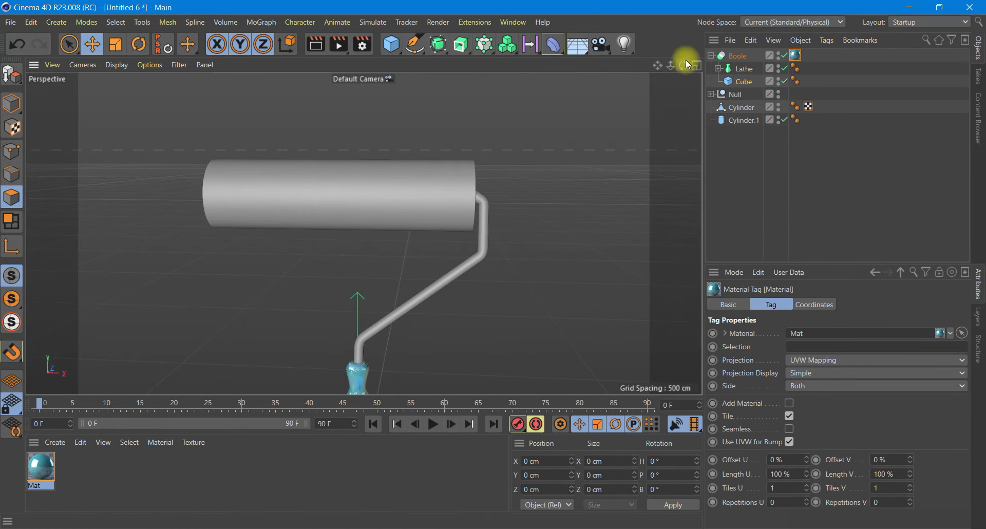
drag(683, 65, 394, 268)
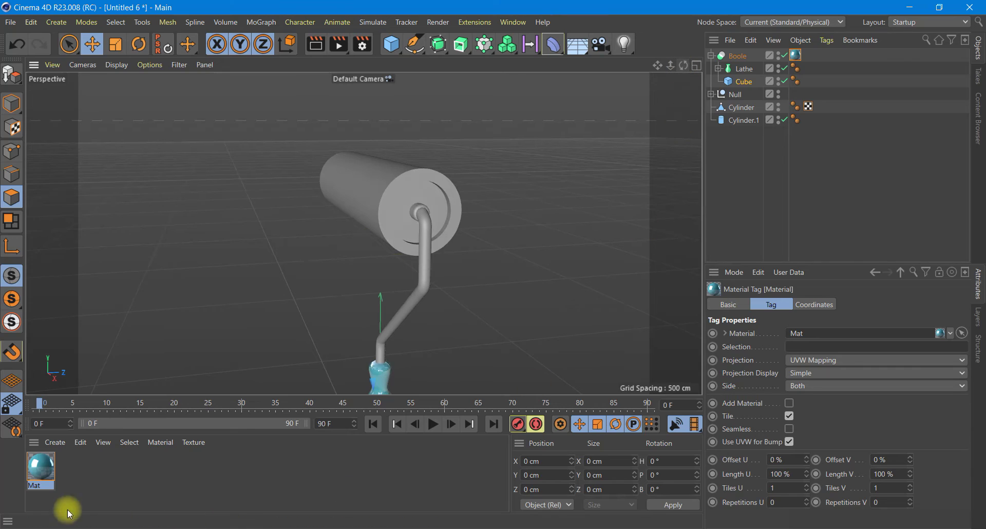
mouse_move(41, 477)
mouse_down()
mouse_move(752, 115)
mouse_move(746, 121)
mouse_up()
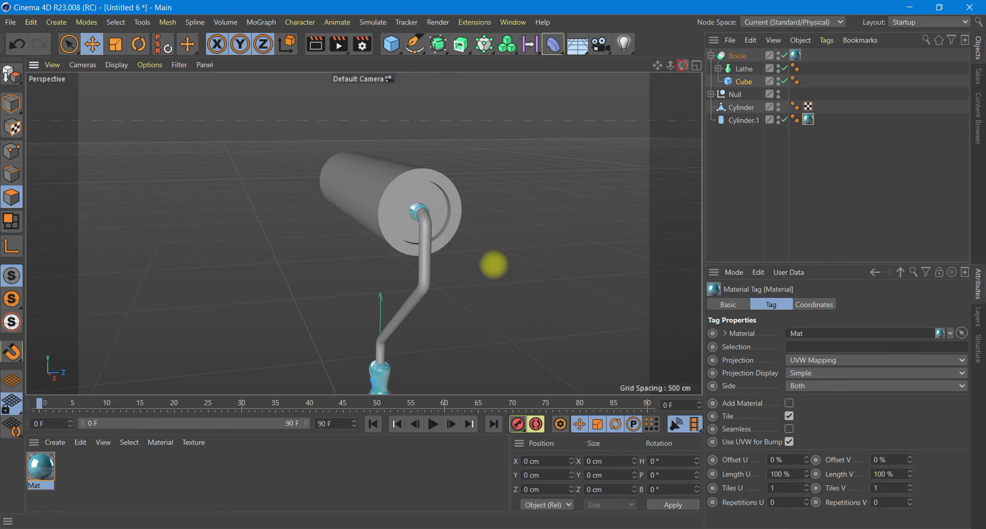
mouse_move(491, 264)
alt+mouse_down()
mouse_move(570, 265)
mouse_move(566, 258)
alt+mouse_up()
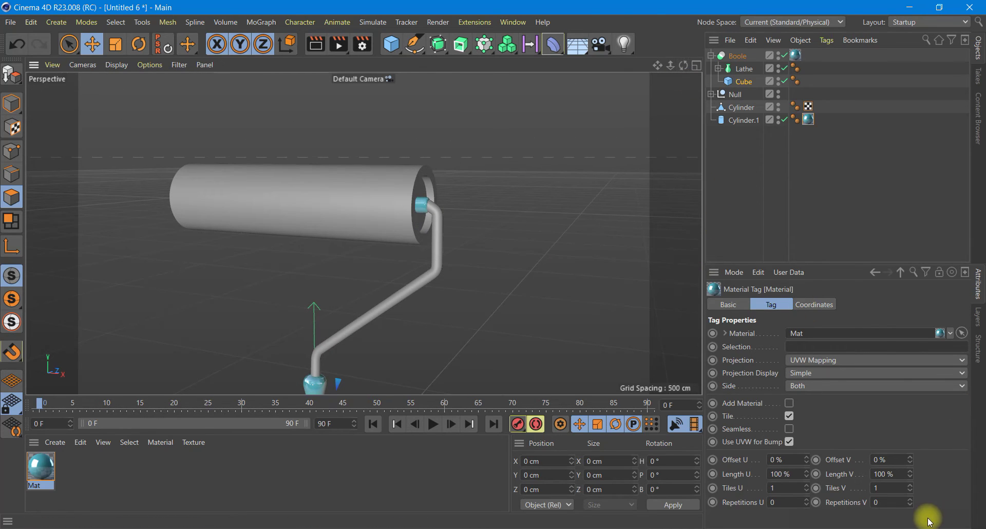
Save the roller Cylinder's selected end-cap polygons as a Polygon Selection tag
click(743, 111)
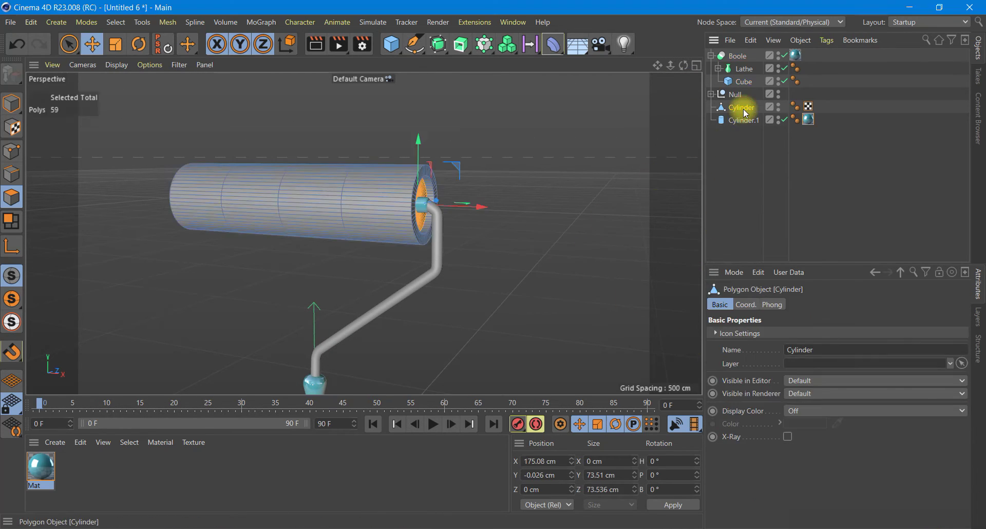
click(116, 22)
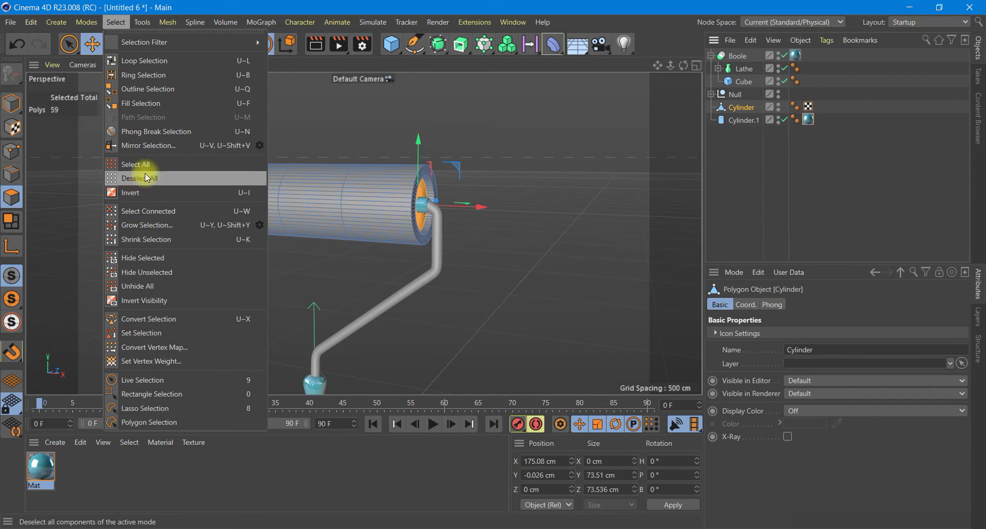
click(153, 333)
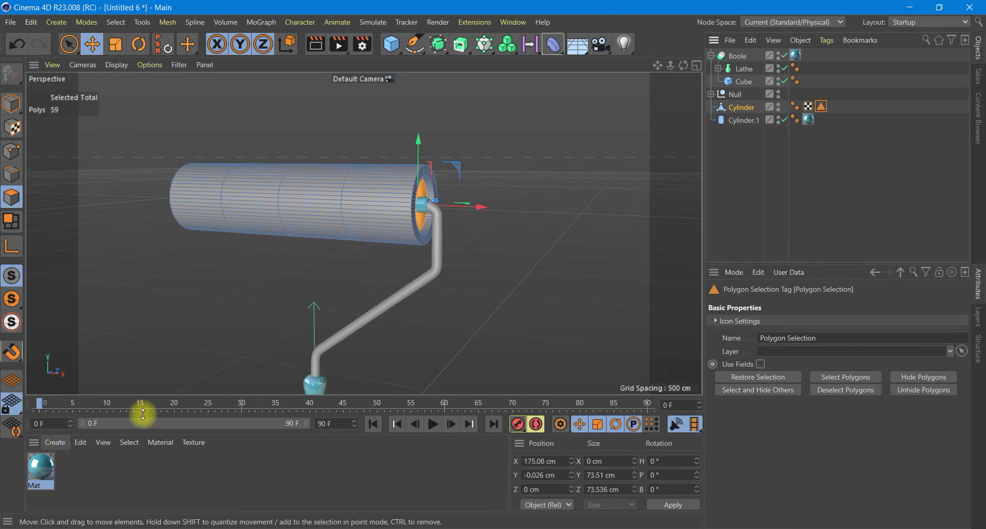
Apply Mat to the selected cap polygons and test-render to confirm the teal recess
drag(41, 465, 420, 202)
drag(680, 67, 395, 100)
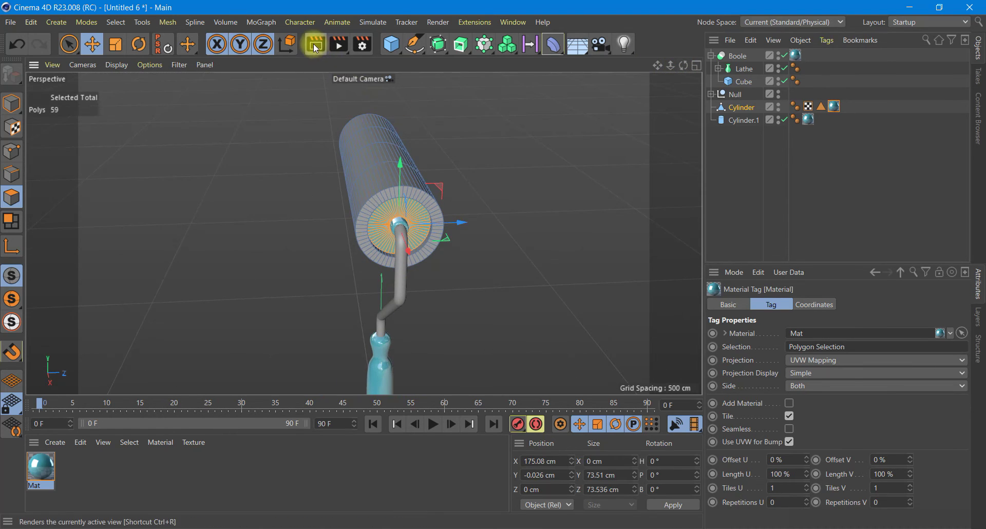
key(ctrl+r)
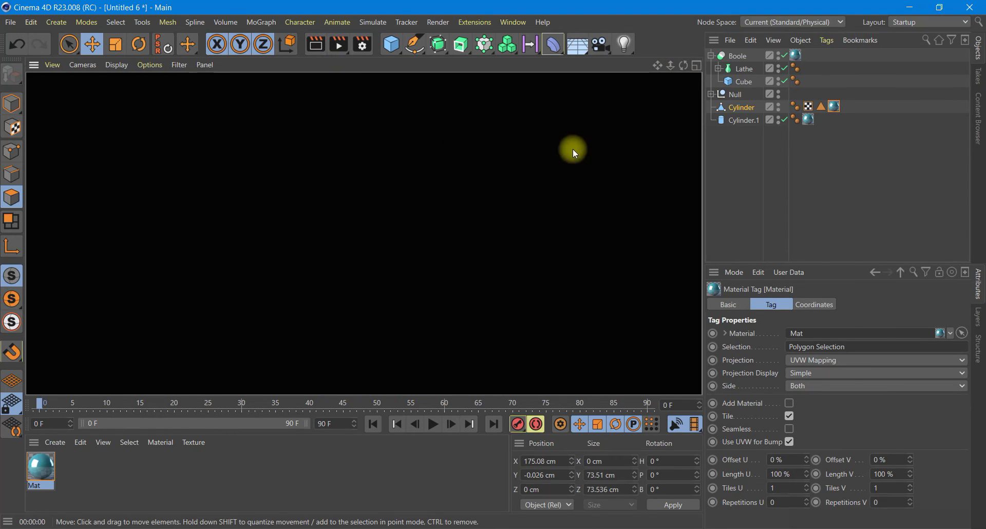
click(317, 47)
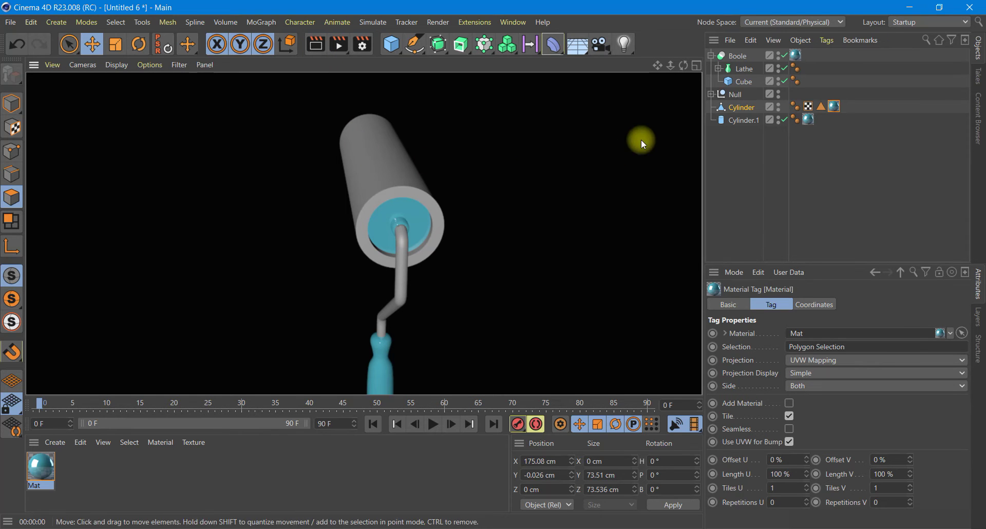
drag(684, 66, 606, 238)
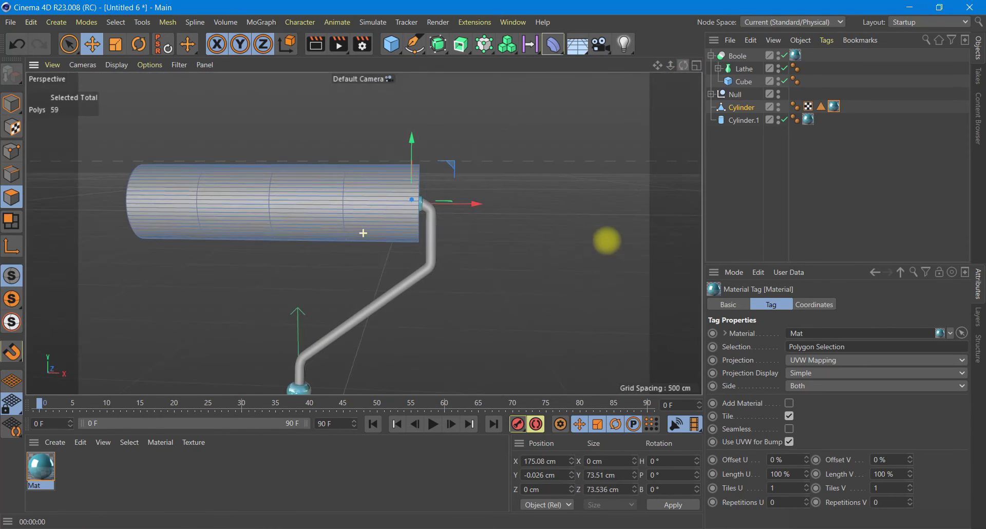
In Edge mode, add a Loop/Path Cut of 12 cuts near the roller's left end
click(745, 107)
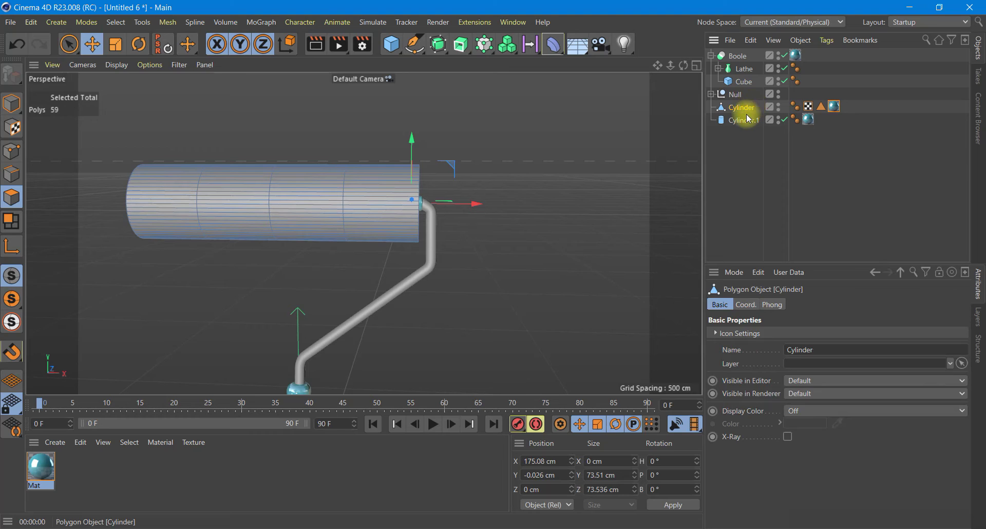
click(12, 173)
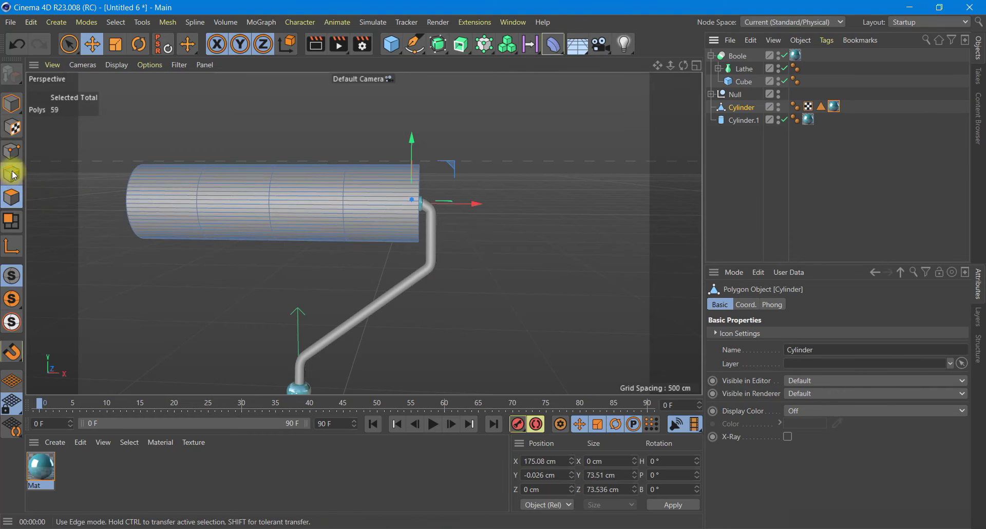
click(179, 201)
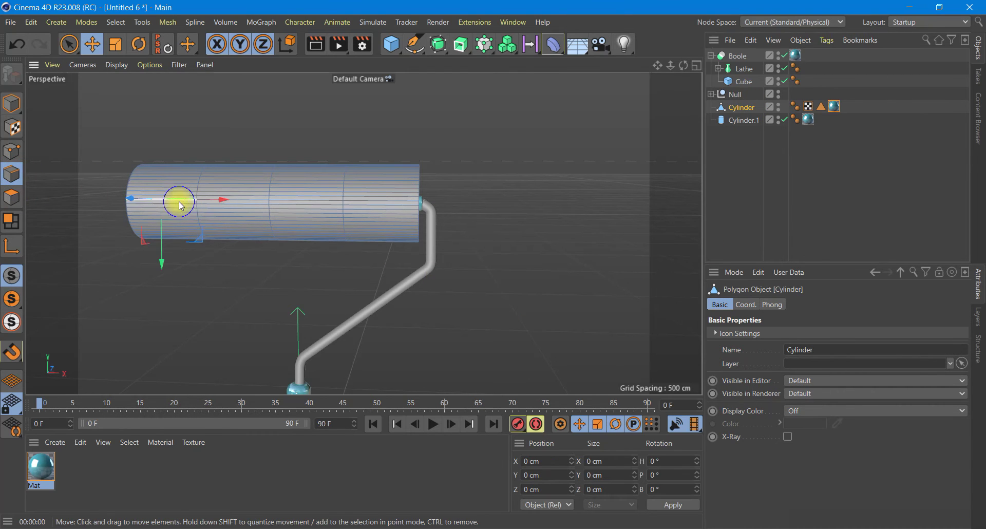
right_click(178, 201)
click(220, 256)
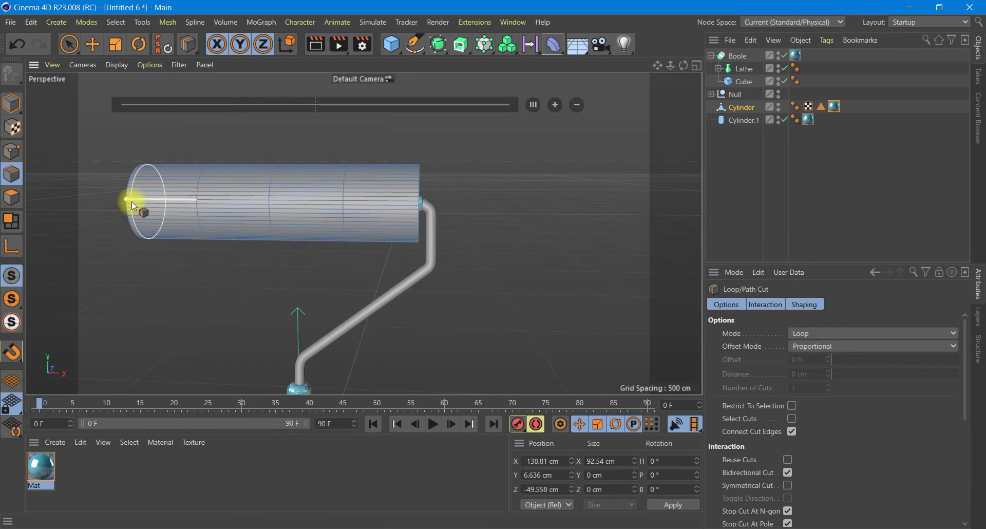
click(134, 202)
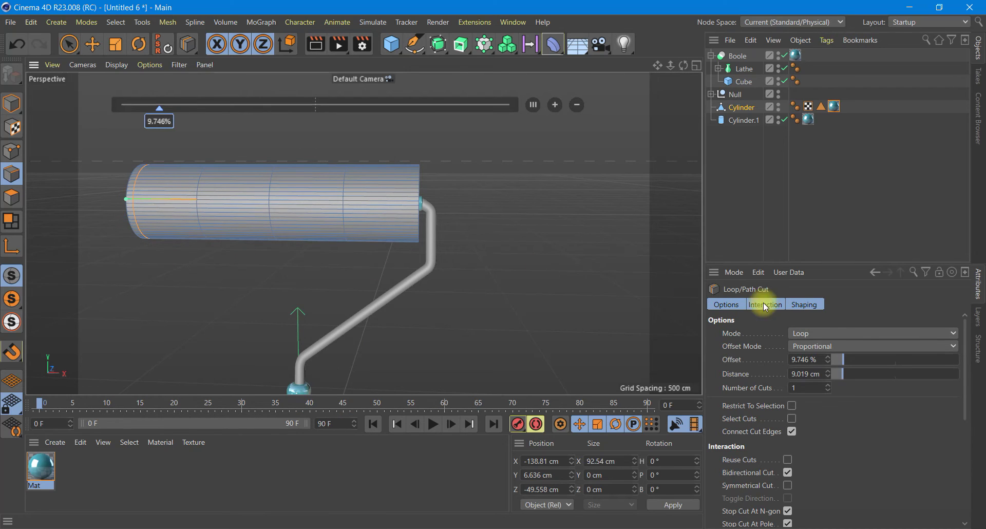
click(809, 389)
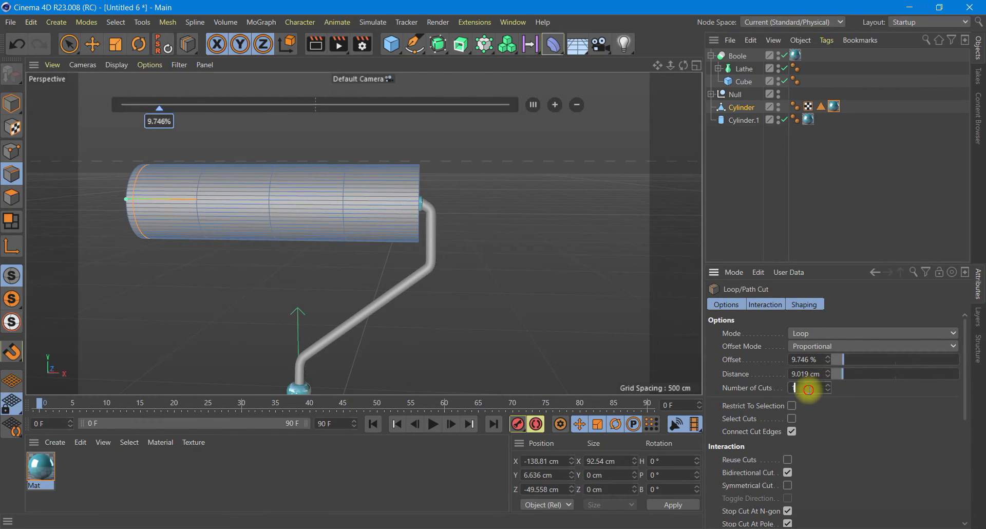
text(12)
key(Return)
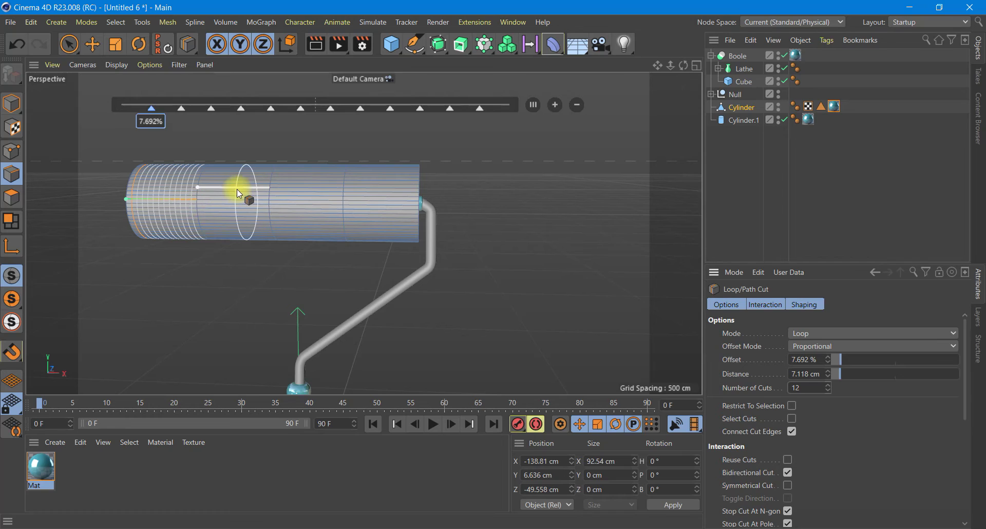
Add further sets of 12 loop cuts along the cylinder, then return to polygon mode
click(237, 191)
click(809, 388)
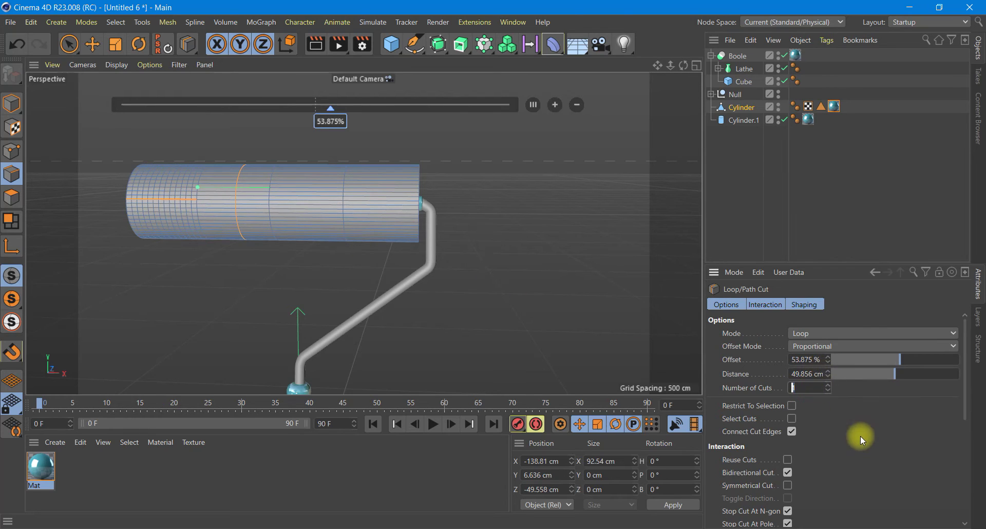
text(12)
key(Return)
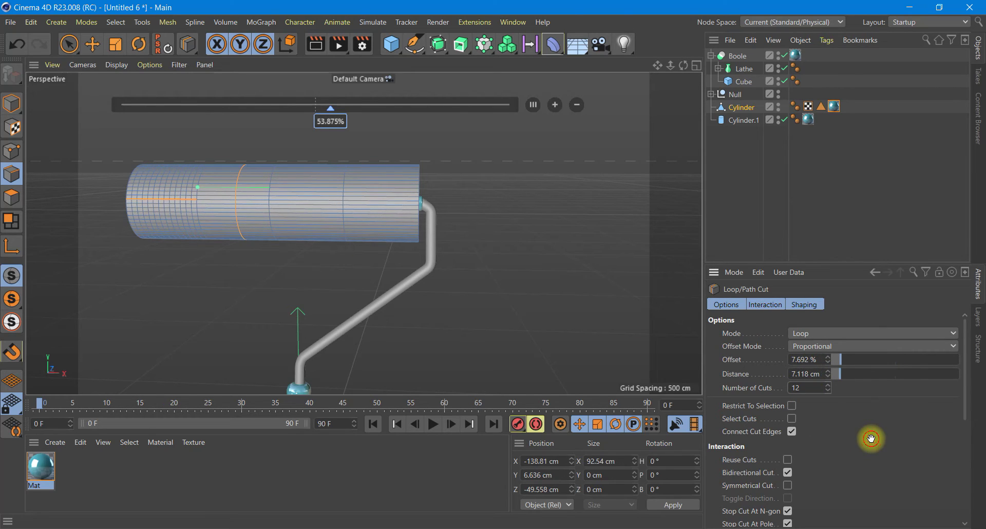
click(294, 199)
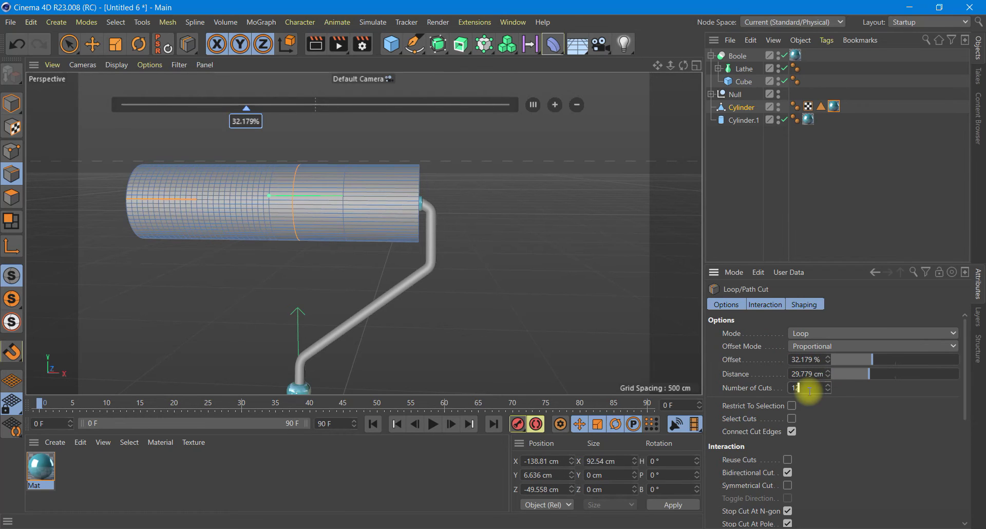
key(Return)
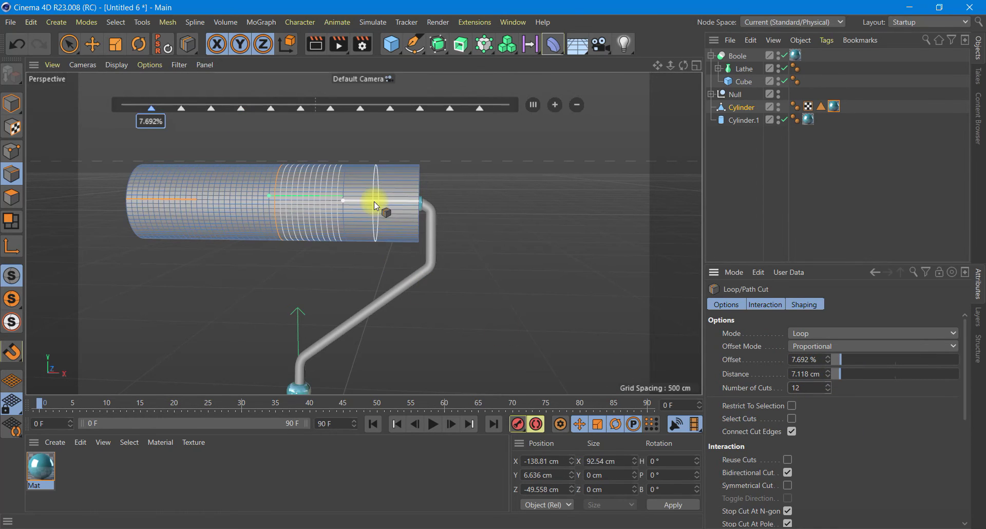
click(368, 191)
text(1)
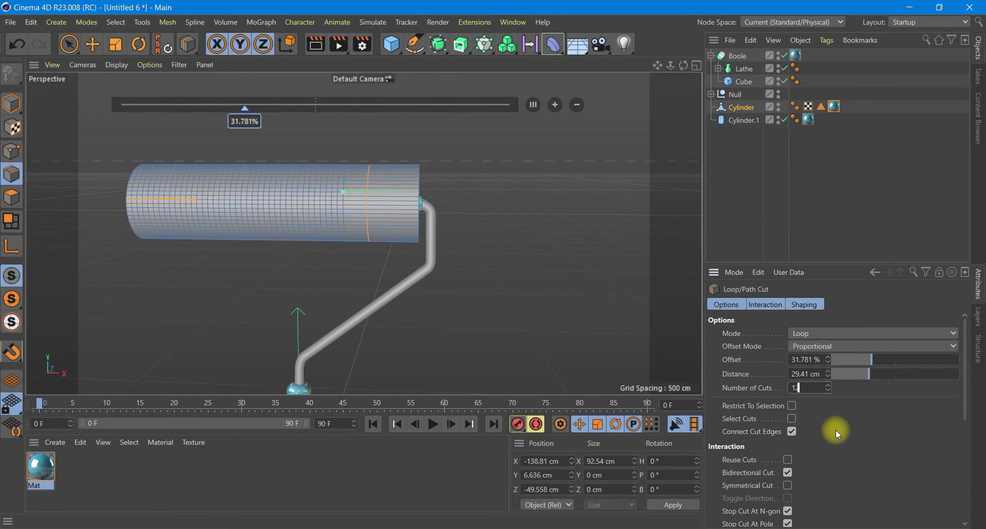
key(Return)
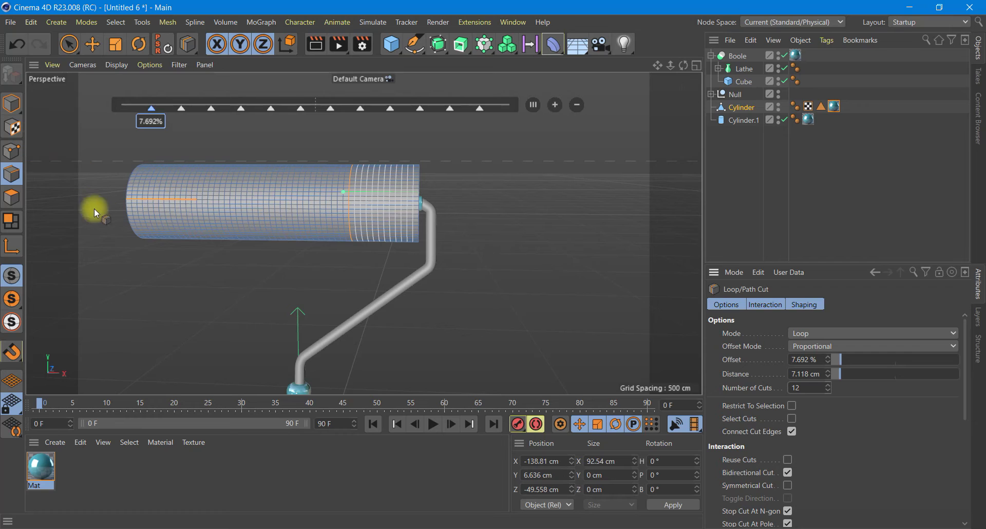
click(18, 106)
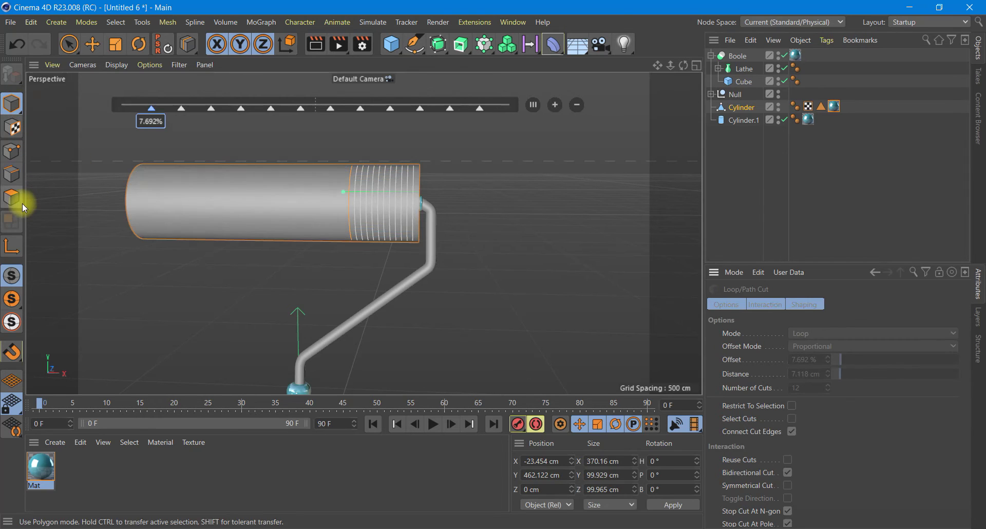
click(13, 224)
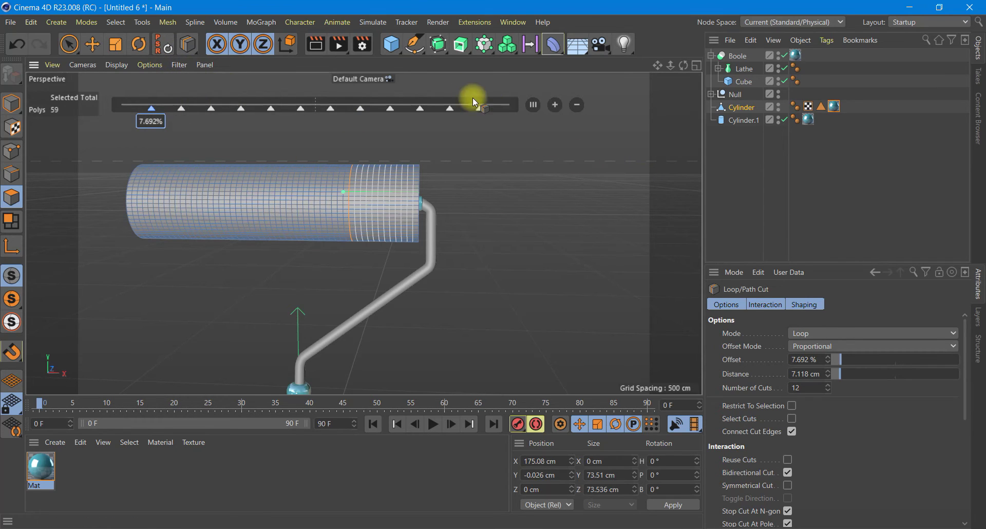
Switch to Rectangle Selection and frame the roller in the maximized Front view
drag(70, 42, 94, 85)
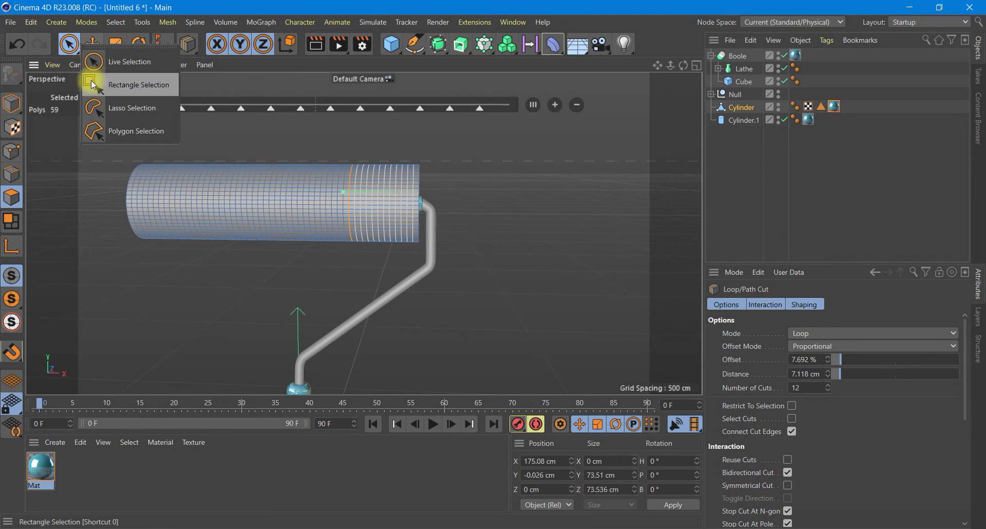
click(94, 85)
click(697, 65)
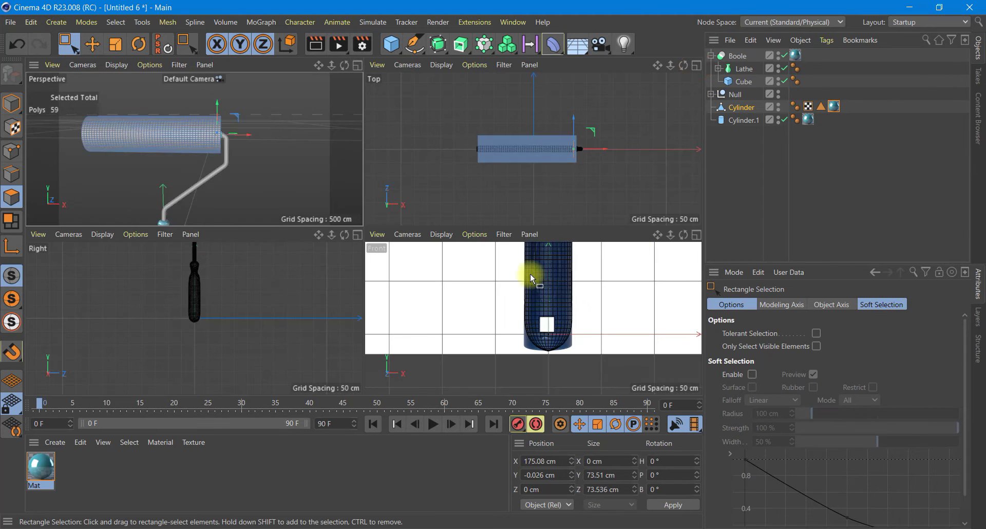
click(697, 235)
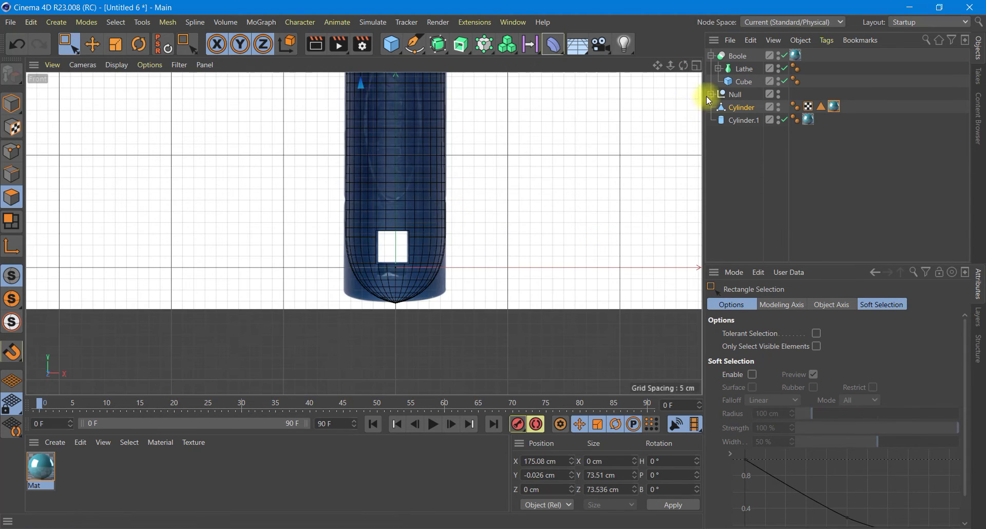
drag(657, 65, 618, 368)
scroll(618, 368, down, 1)
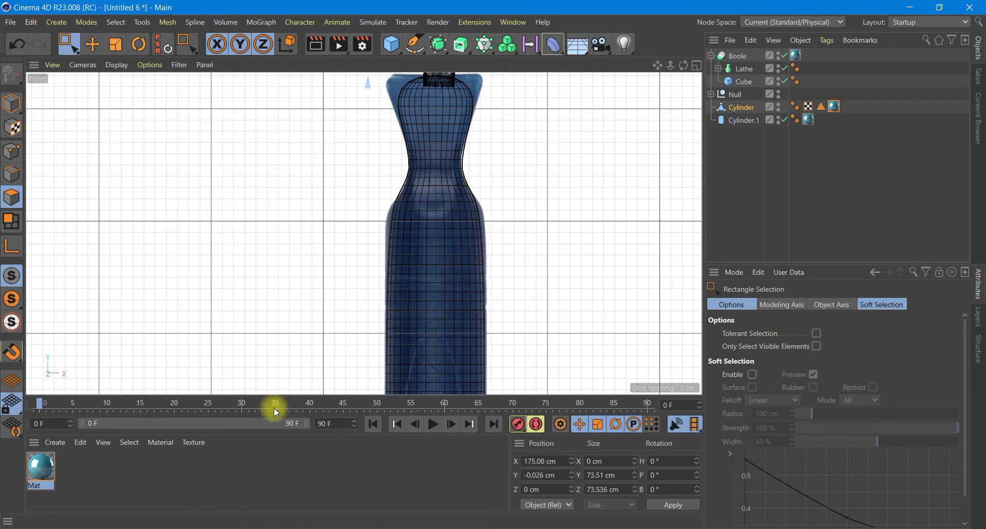
scroll(348, 251, down, 3)
scroll(352, 252, down, 2)
scroll(352, 253, down, 1)
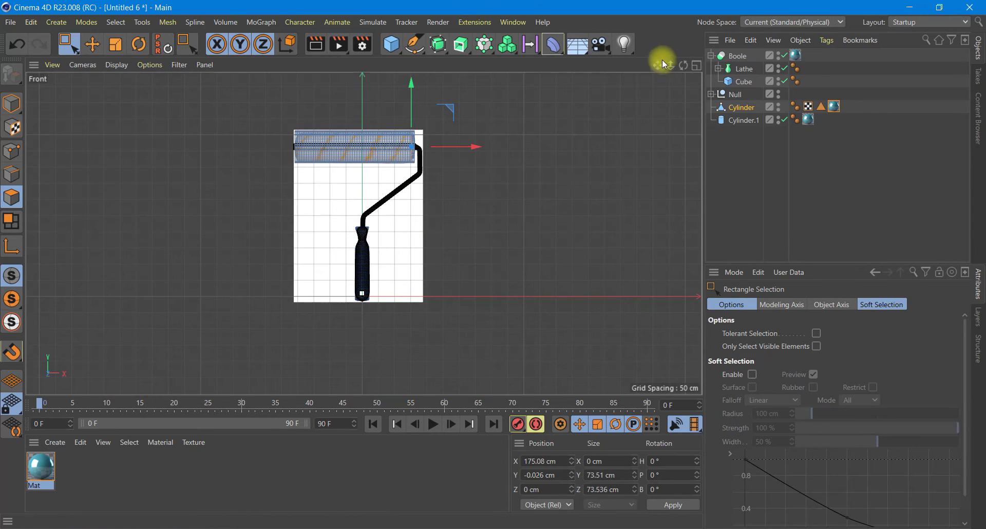
drag(657, 66, 489, 349)
scroll(319, 183, up, 3)
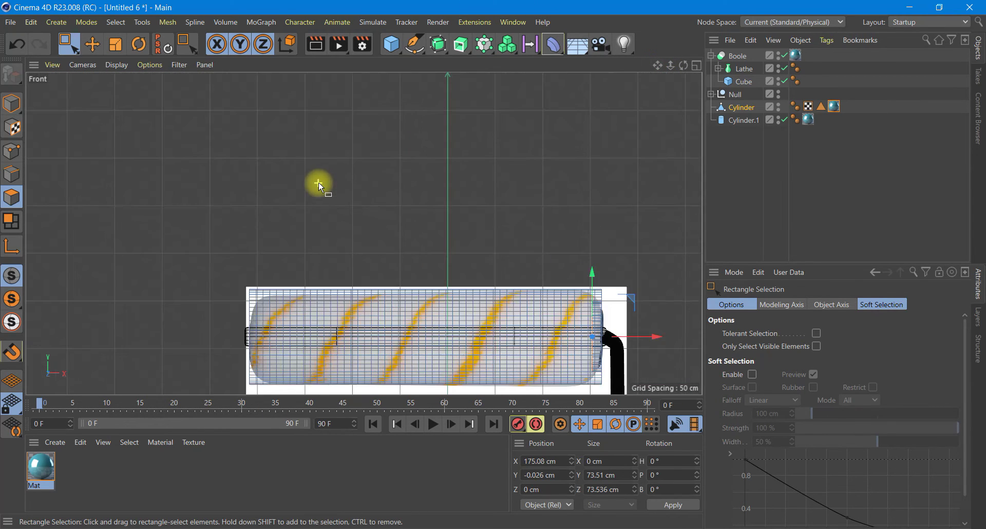
scroll(315, 177, up, 2)
scroll(316, 177, down, 2)
Box-select all 3304 roller polygons with Only Select Visible Elements, then maximize Perspective
drag(267, 215, 483, 313)
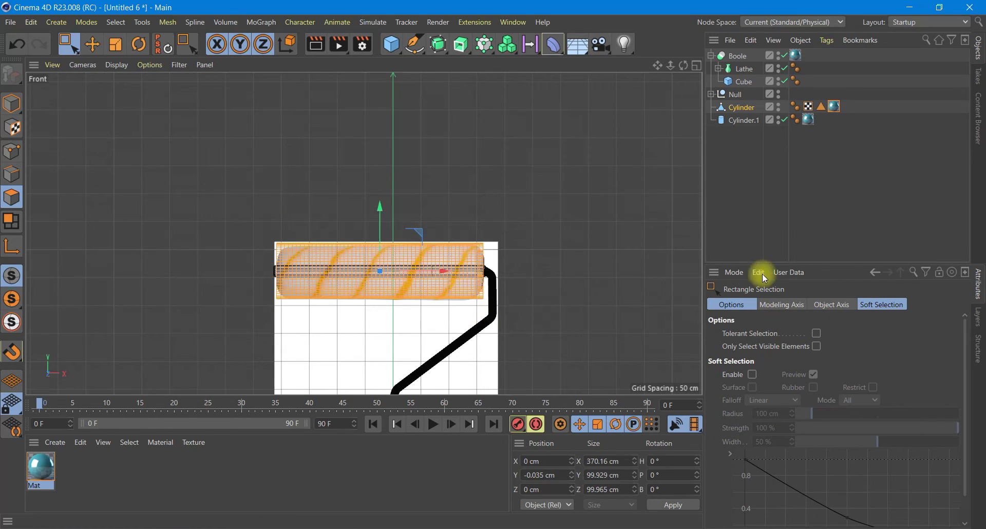
click(817, 347)
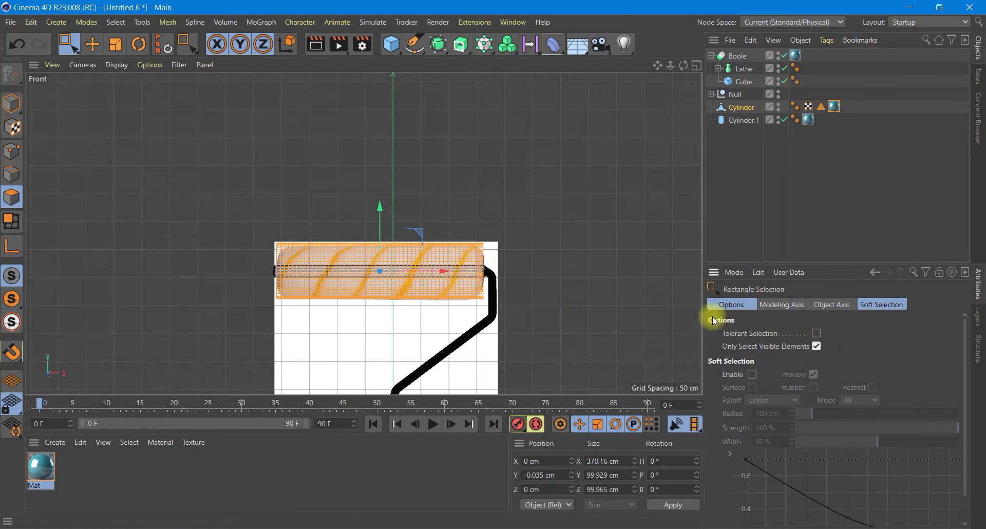
click(697, 66)
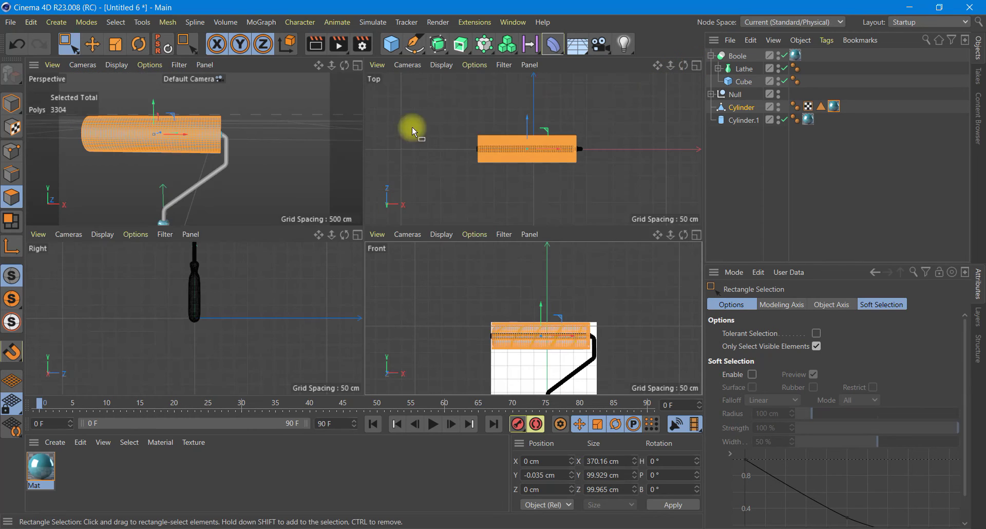
drag(344, 65, 274, 247)
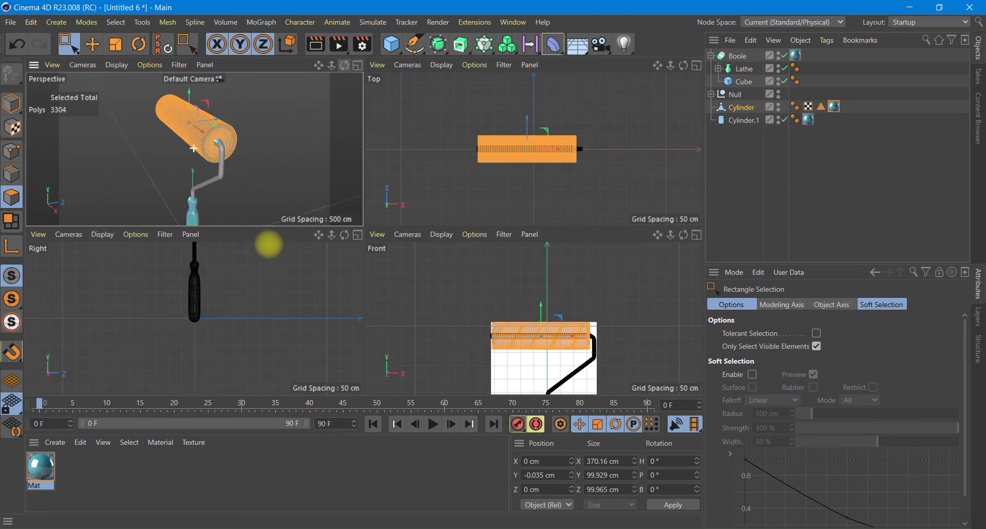
click(358, 65)
click(431, 176)
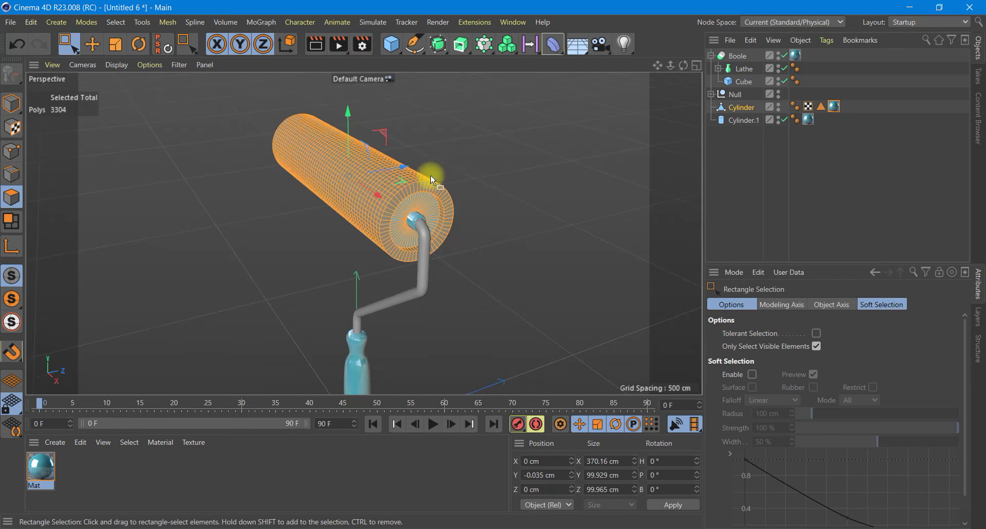
With Live Selection, deselect the cylinder's end-cap polygons, leaving 3186 sleeve polygons selected
drag(69, 44, 103, 58)
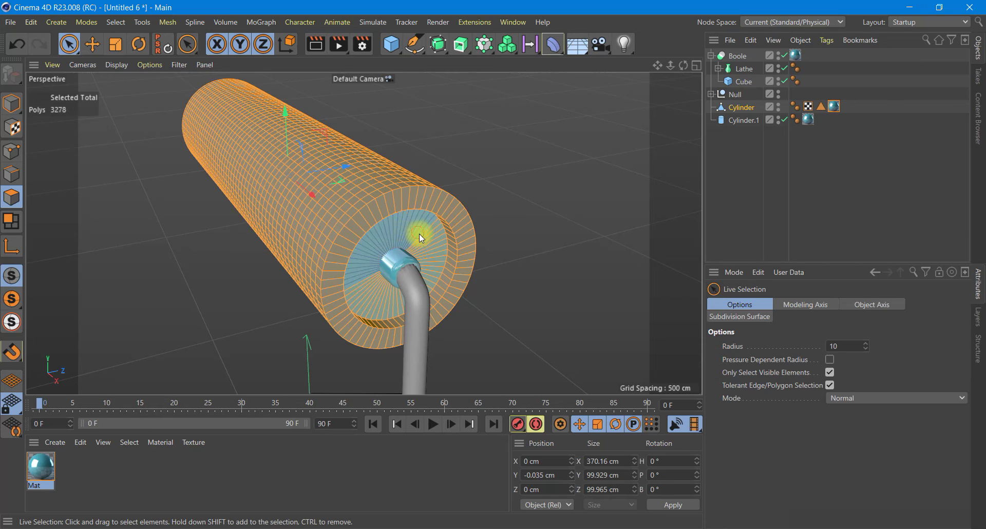
ctrl+click(365, 283)
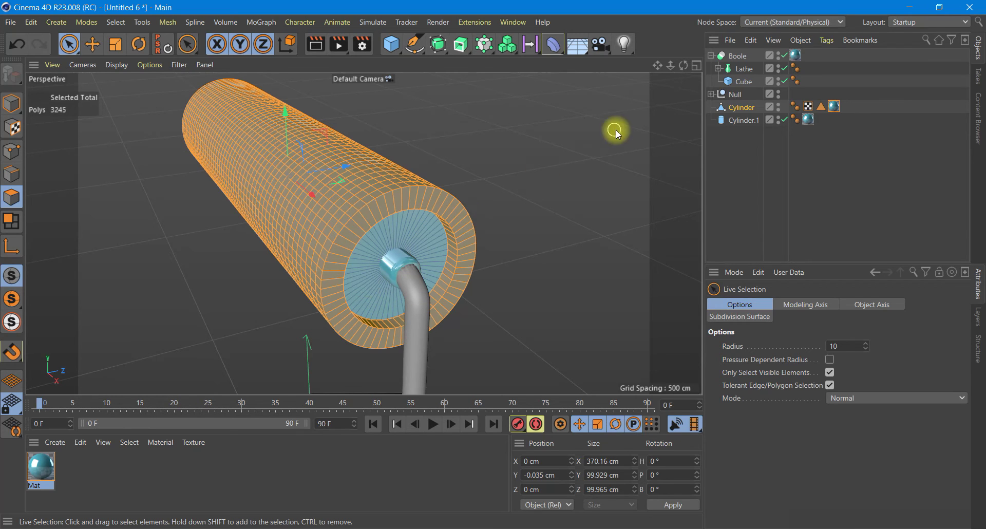
scroll(409, 242, up, 2)
scroll(415, 248, up, 2)
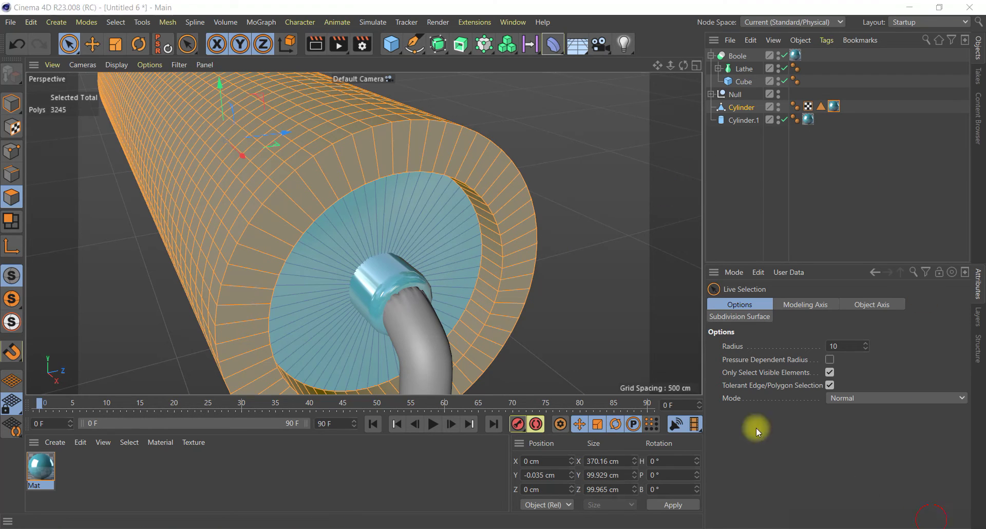
drag(683, 66, 539, 222)
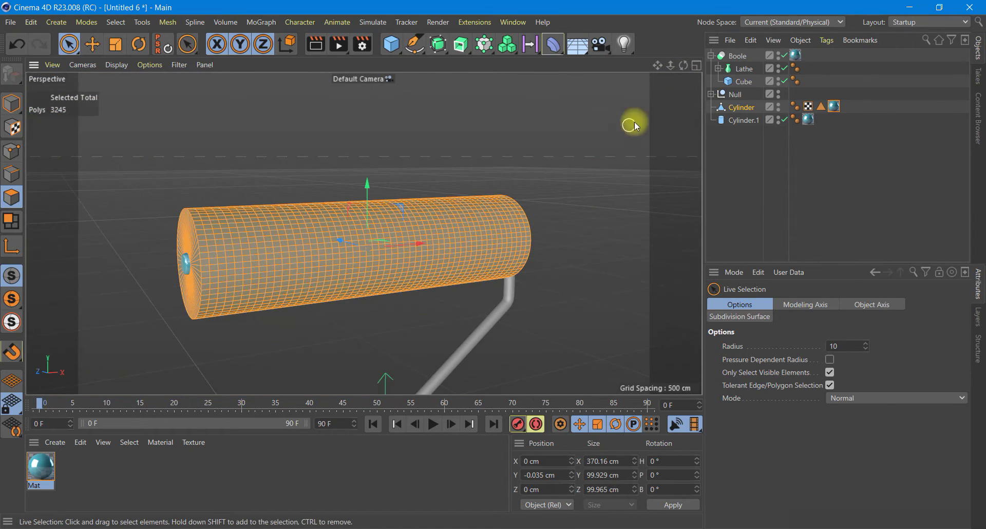
drag(683, 66, 646, 136)
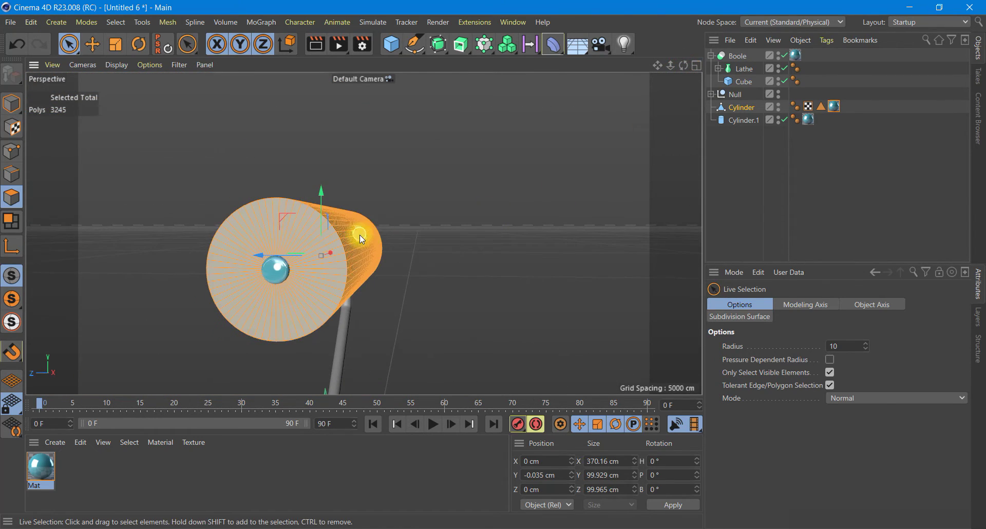
scroll(415, 227, up, 2)
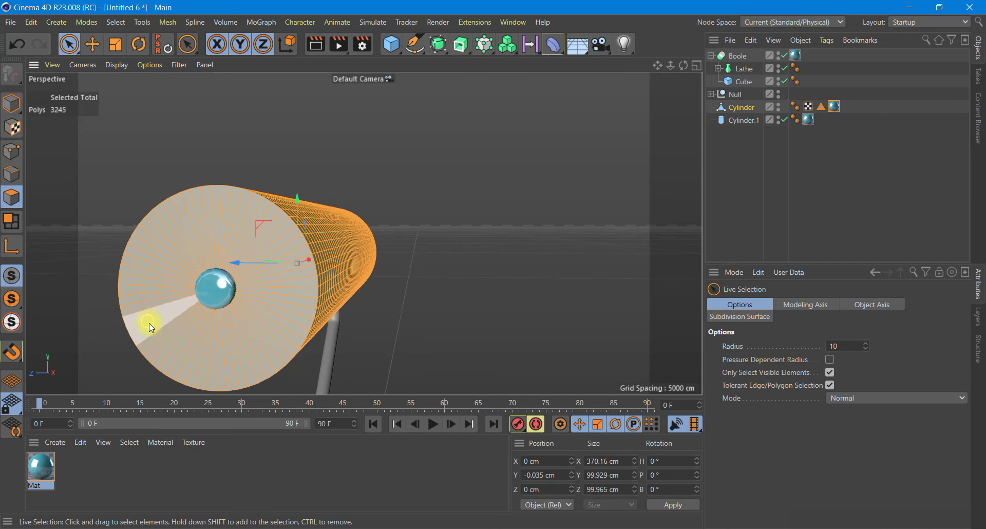
mouse_move(150, 330)
ctrl+mouse_down()
mouse_move(164, 255)
mouse_move(267, 250)
mouse_move(239, 340)
mouse_move(186, 334)
ctrl+mouse_up()
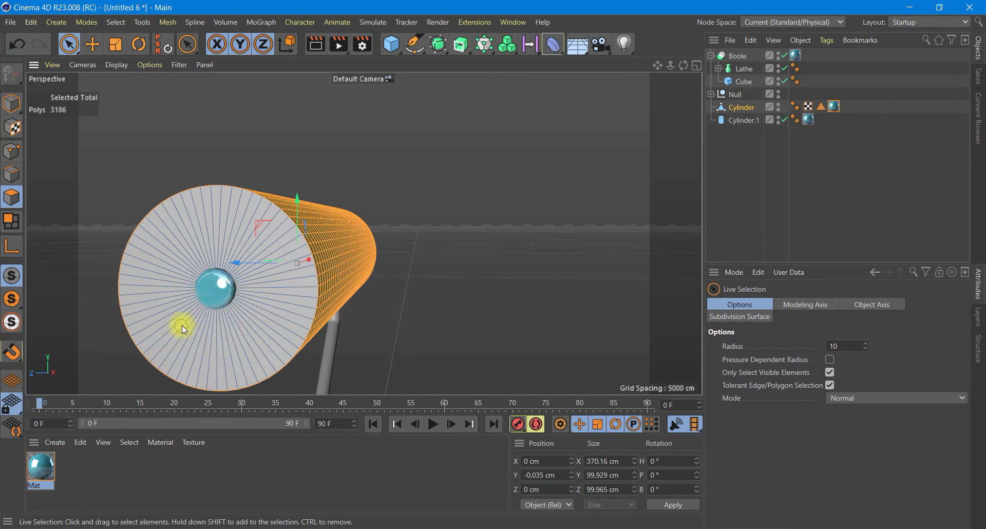
mouse_move(682, 66)
mouse_down()
mouse_move(362, 290)
mouse_move(666, 164)
mouse_up()
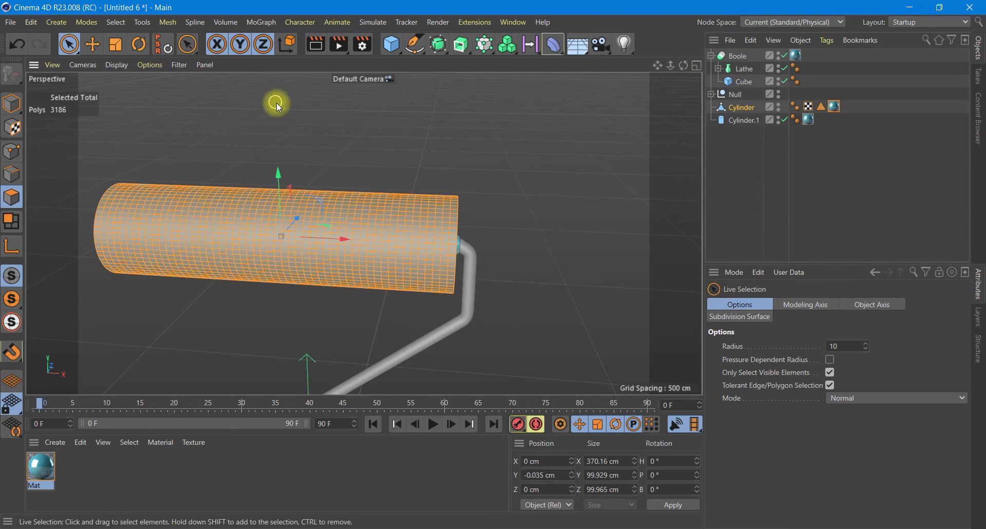
Add Hair to the selected sleeve with 10 cm guides, then start and cancel a render
click(370, 22)
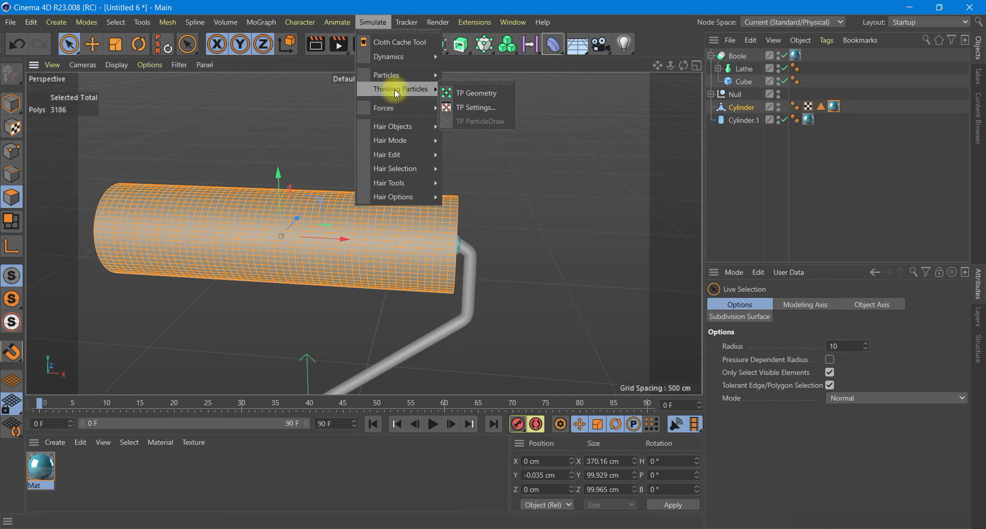
mouse_move(394, 126)
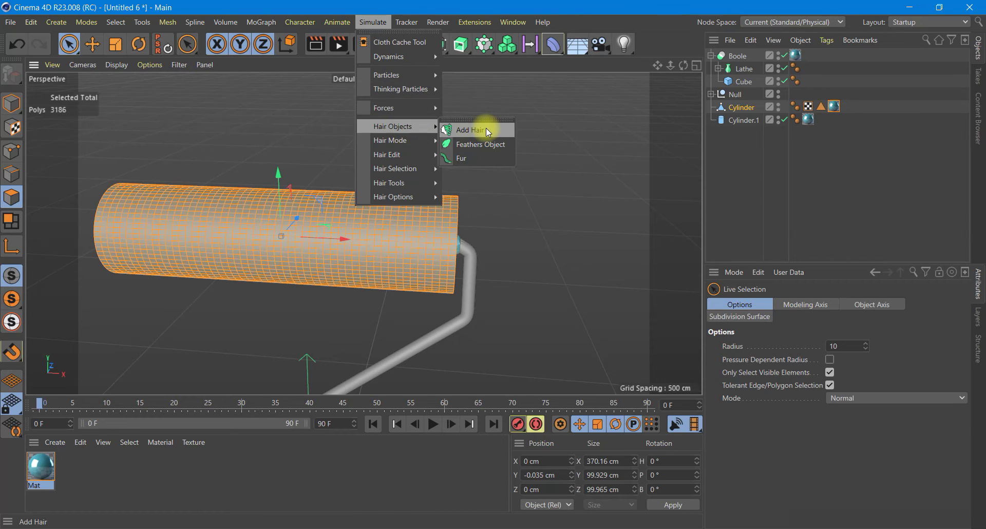
click(488, 129)
click(773, 388)
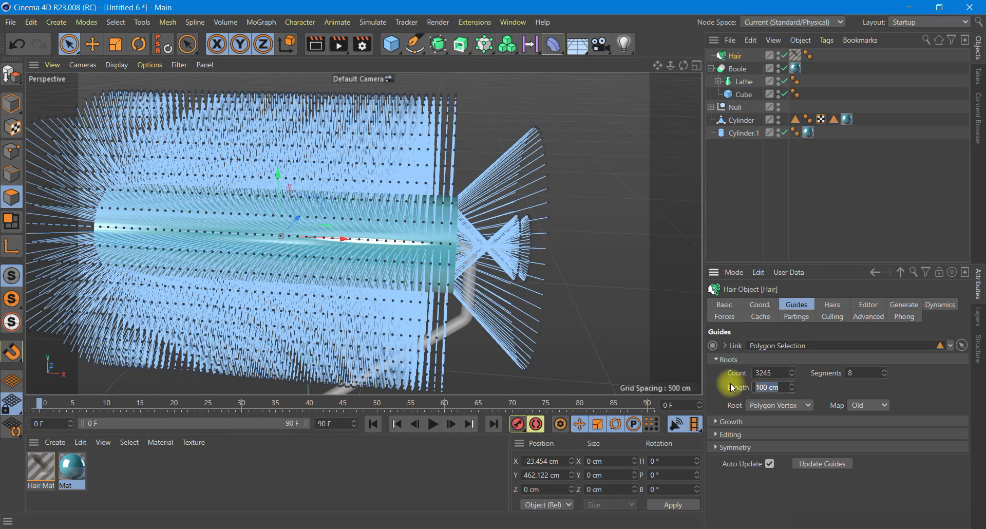
text(10)
click(920, 387)
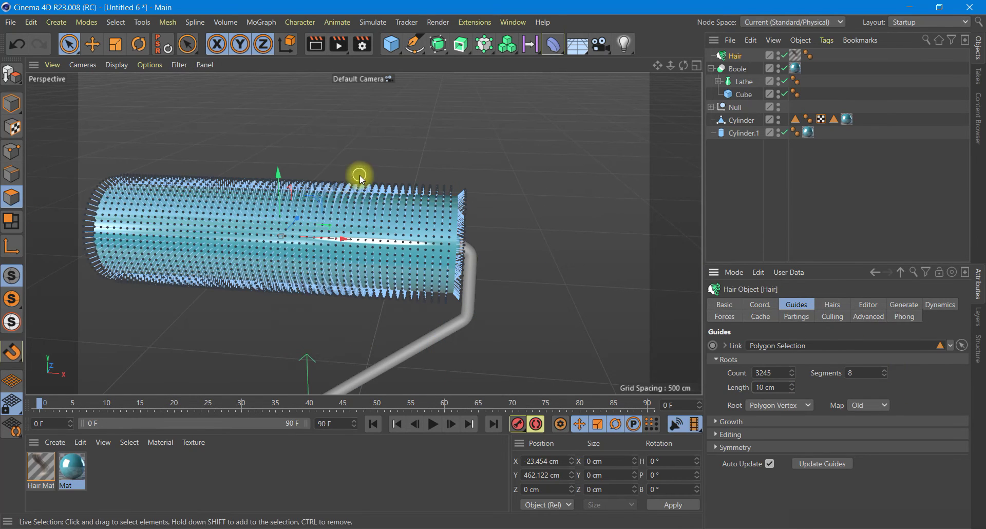
click(315, 44)
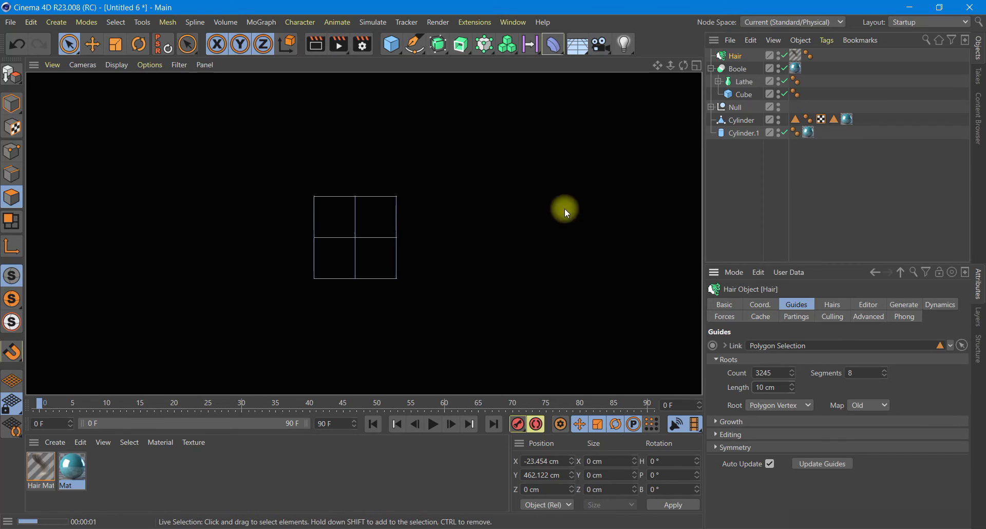
click(566, 208)
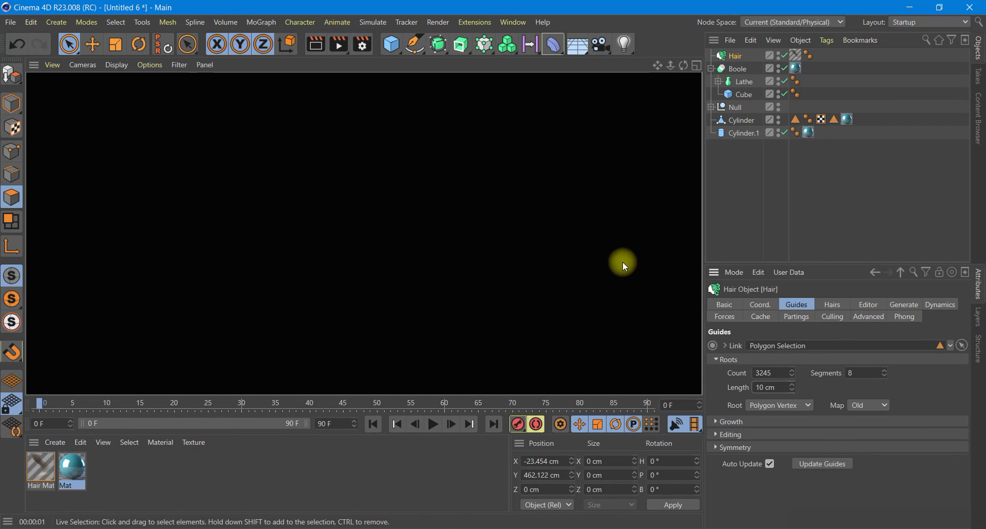
Load the Gradient preset into Hair Mat's Color and render a preview
double_click(41, 471)
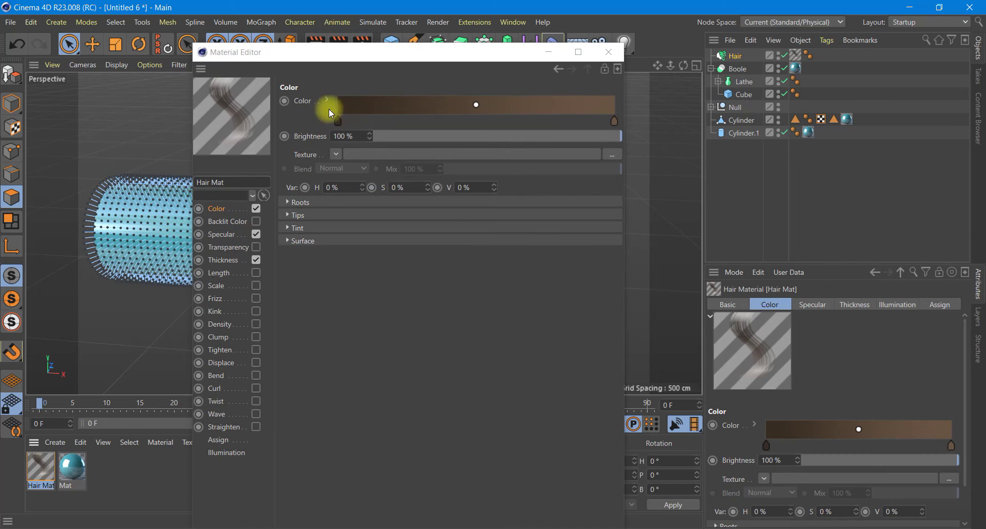
click(324, 101)
click(340, 243)
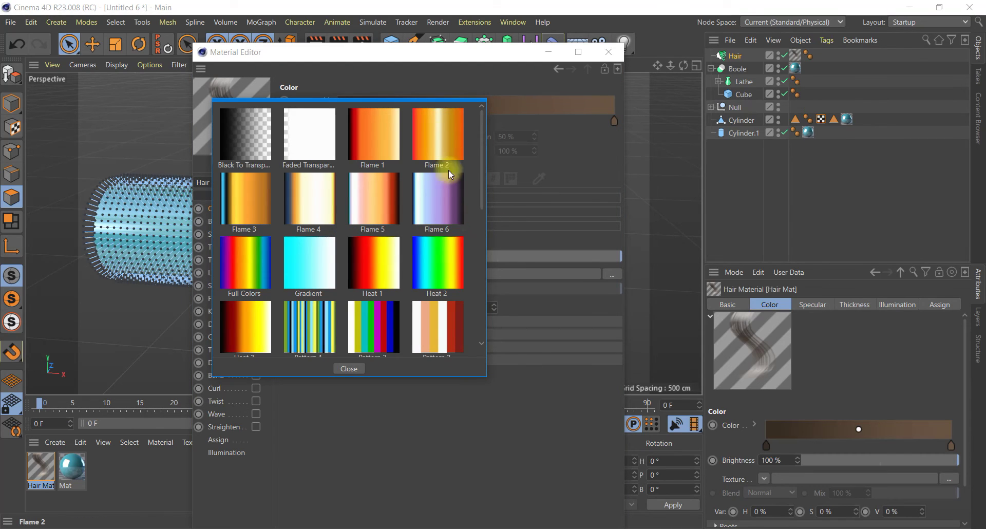
double_click(324, 259)
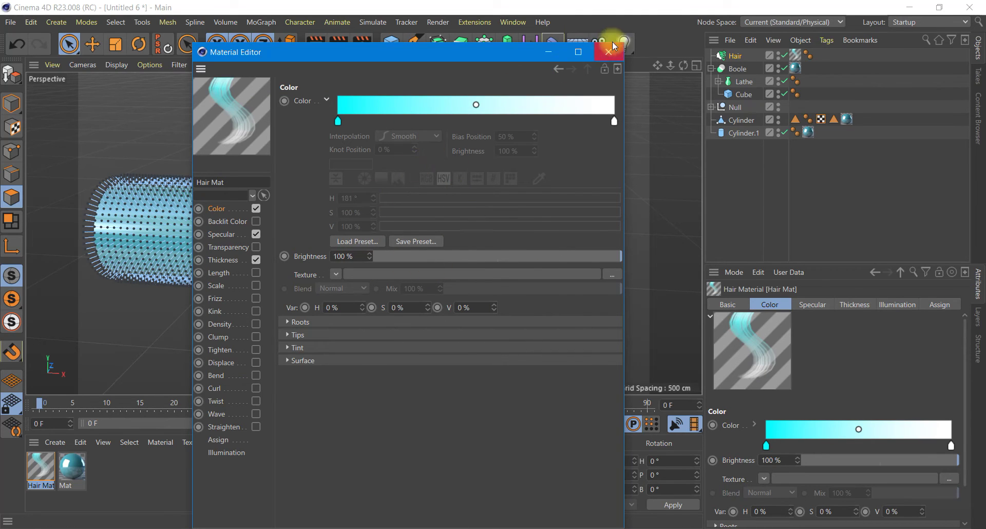
drag(417, 53, 642, 84)
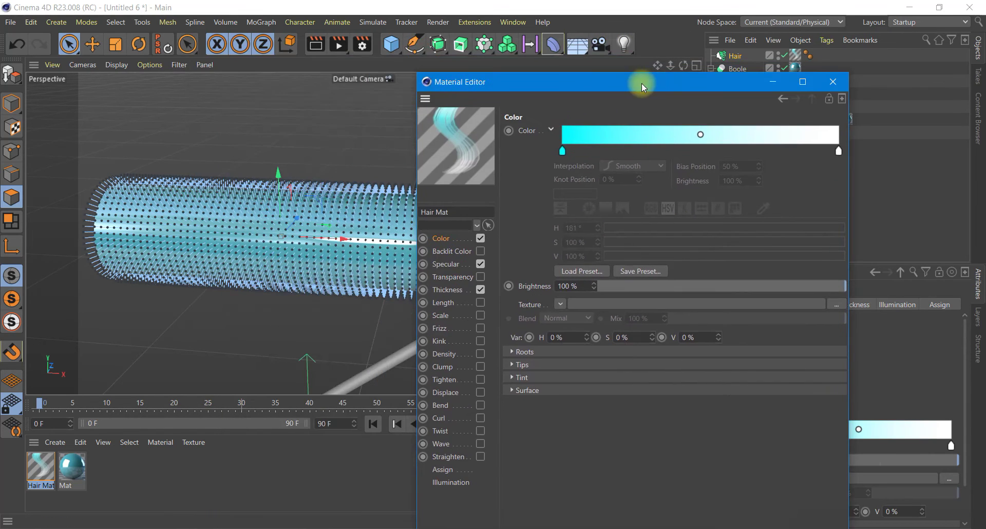
click(315, 44)
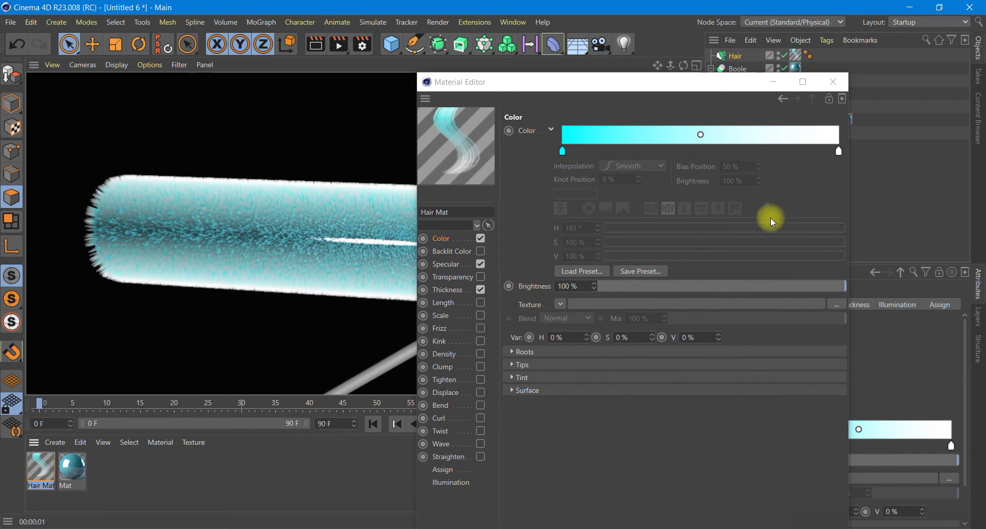
Set the gradient's right knot to H 193°, S 74%, V 53% and render the teal fur
click(551, 129)
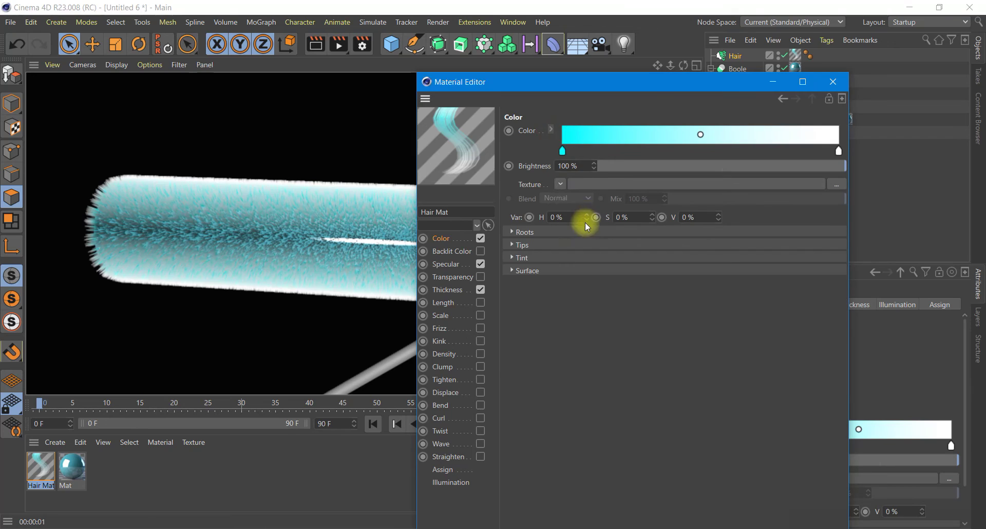
double_click(839, 150)
click(874, 164)
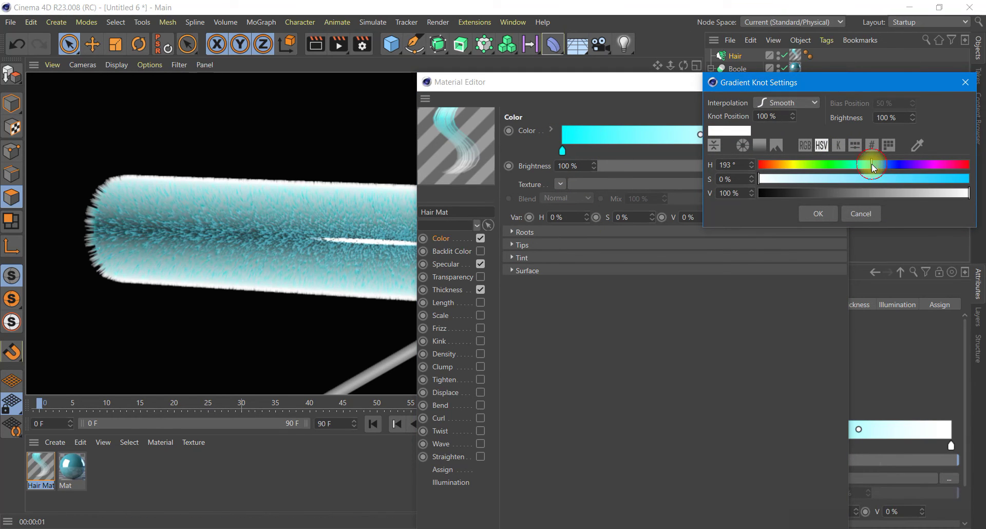
click(916, 179)
click(871, 193)
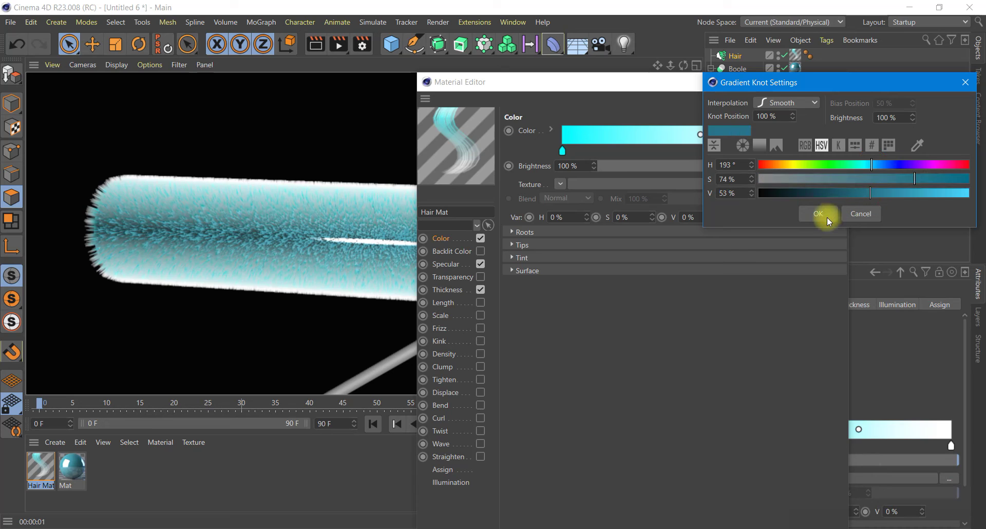
click(822, 214)
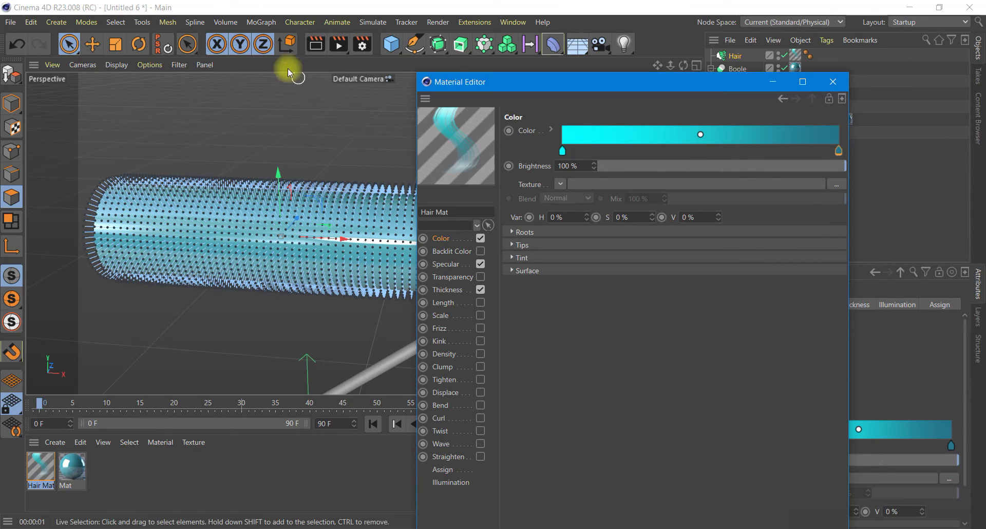
click(315, 44)
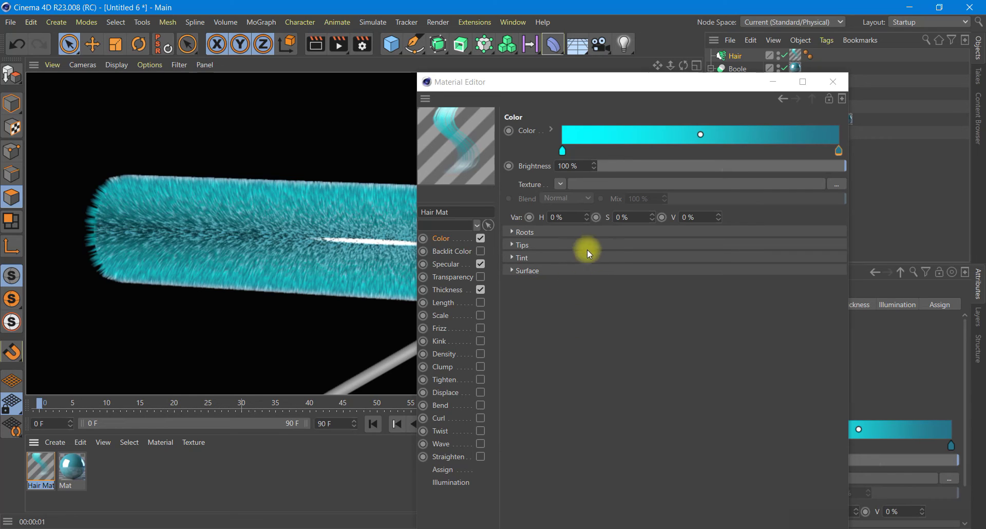
Turn off Hair Mat's specular and set Thickness Root 1.02 cm, Tip 0.08 cm, rendering to check
click(481, 264)
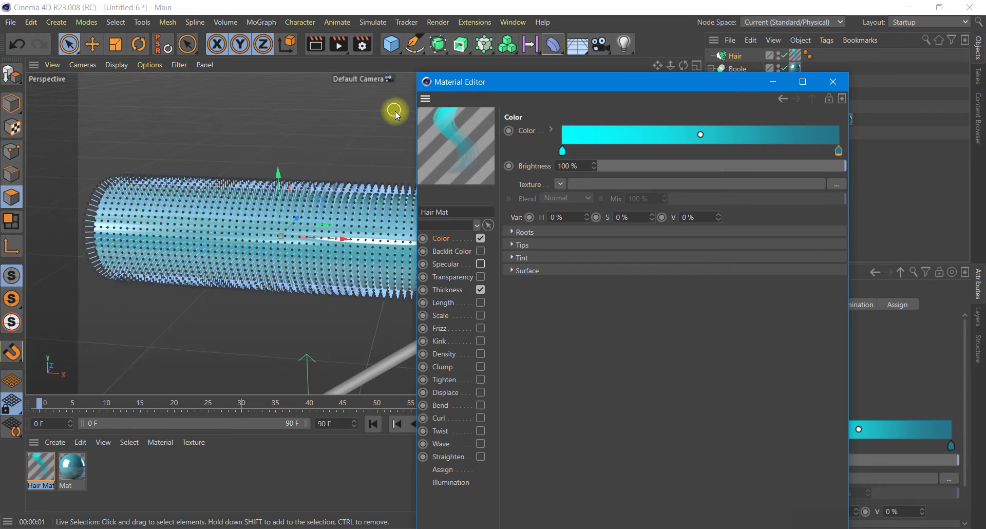
click(316, 45)
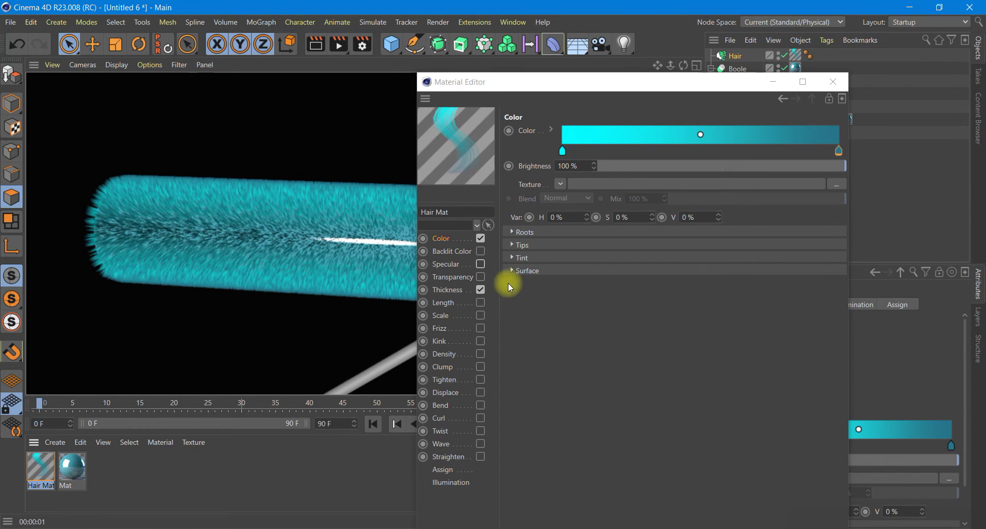
click(473, 293)
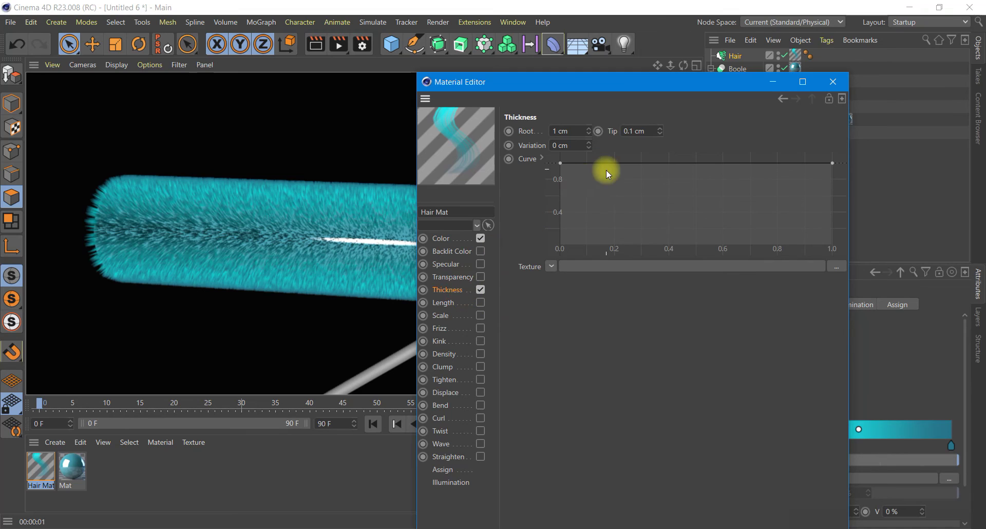
double_click(560, 132)
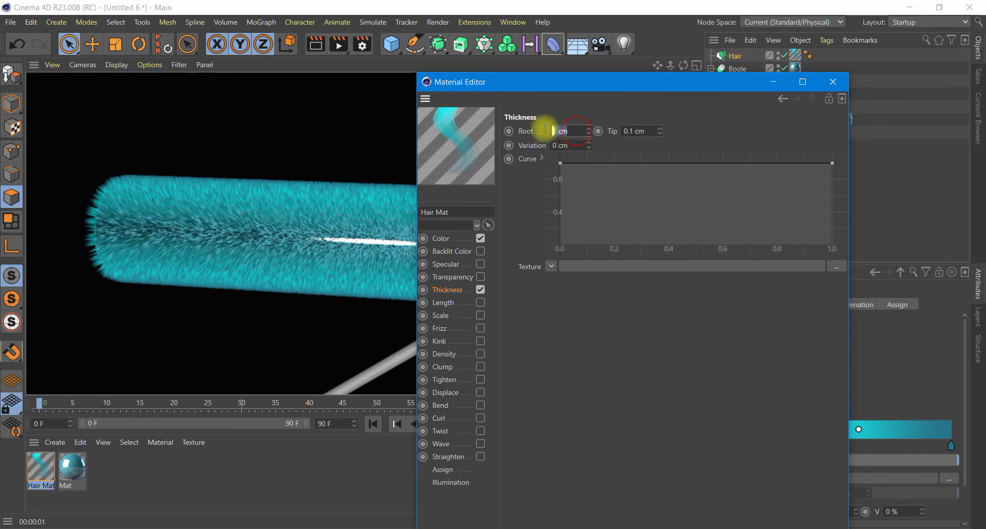
text(1,02)
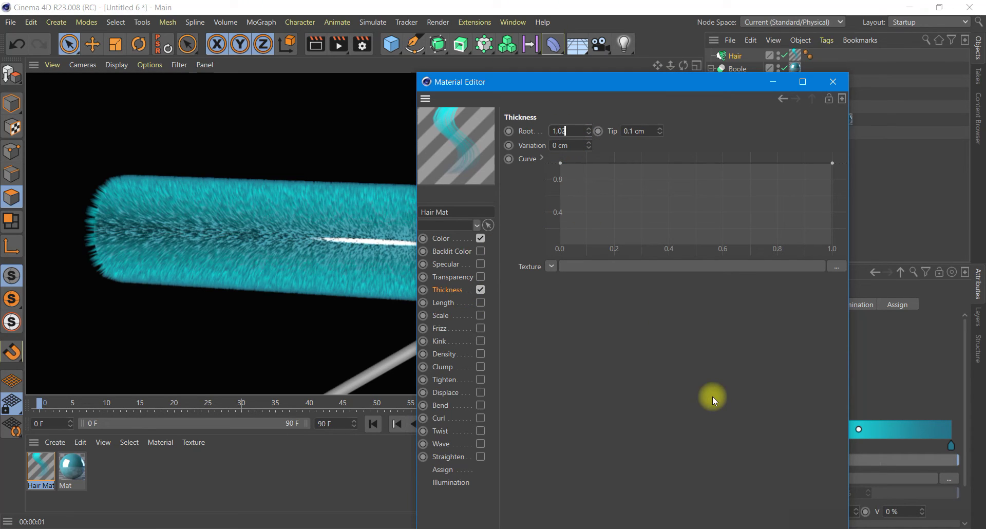
key(Tab)
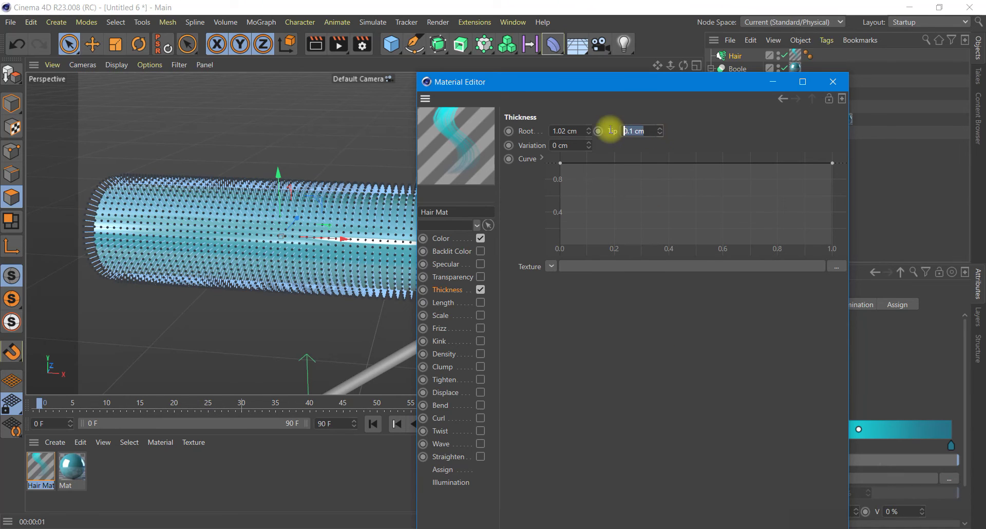
text(0.08)
key(Return)
click(316, 44)
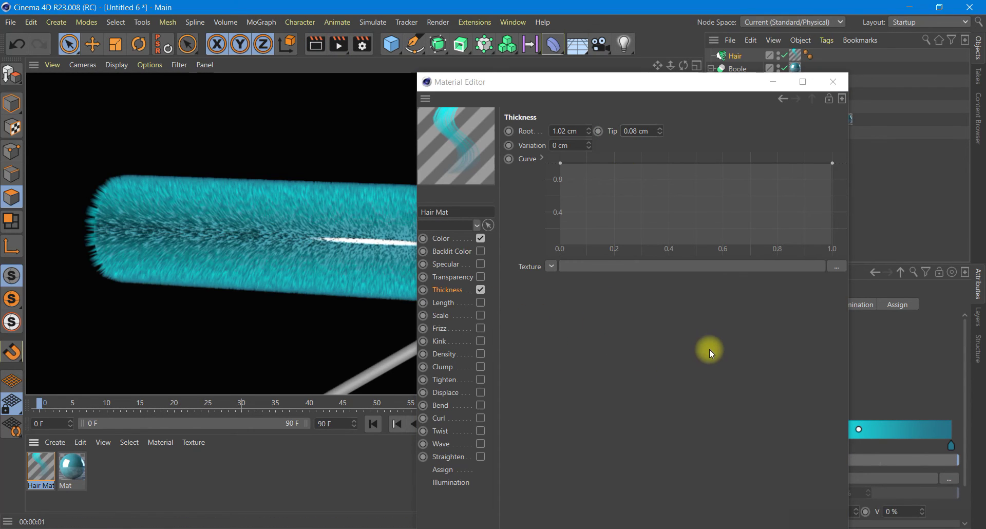
click(12, 102)
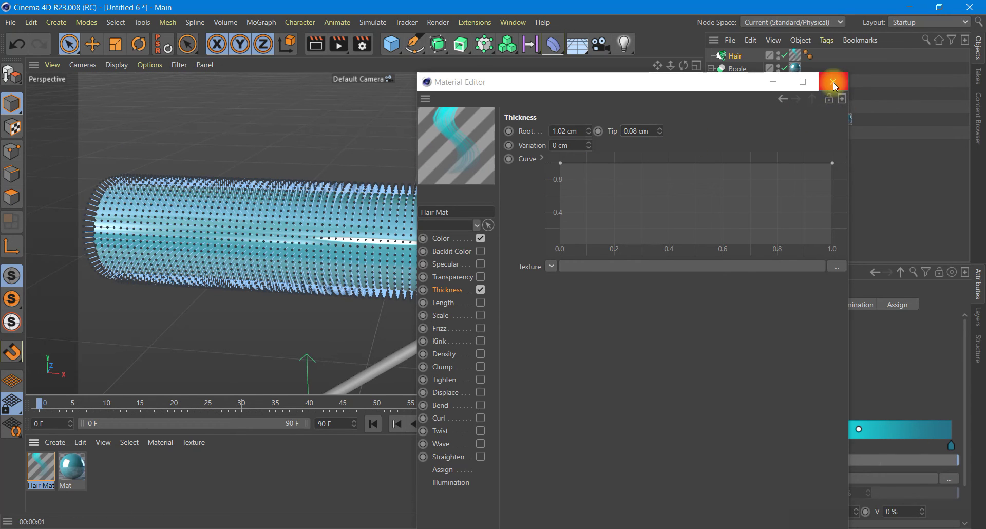
Enable Frizz at 10% on Hair Mat, render a preview, and close the Material Editor
click(481, 330)
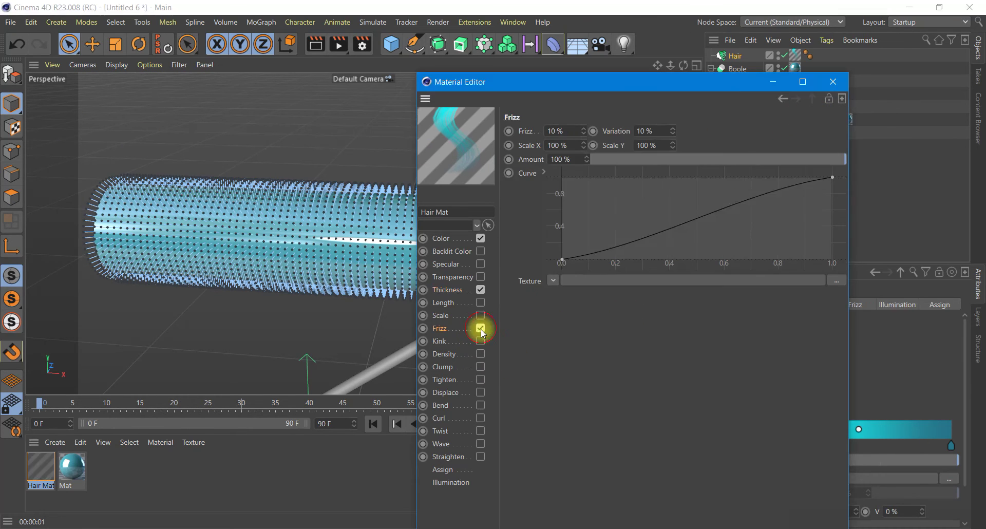
click(317, 46)
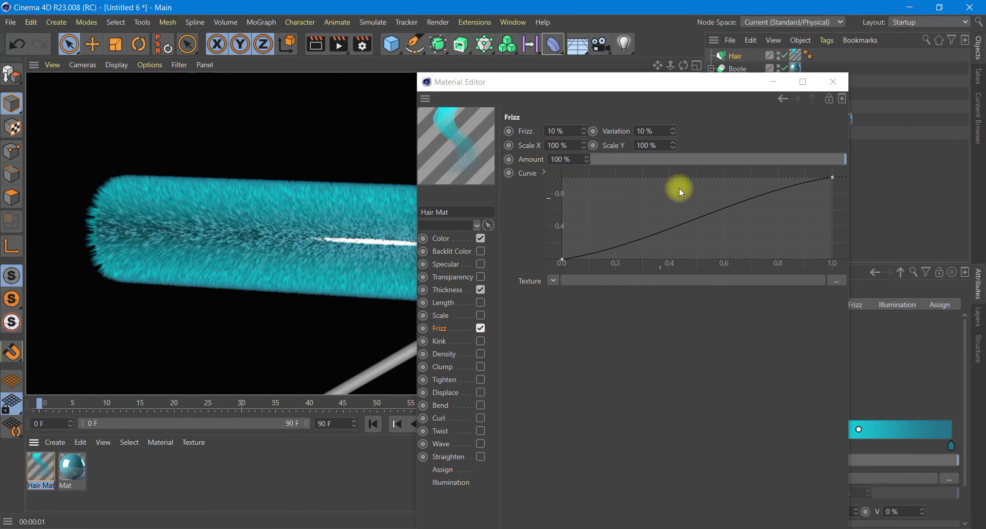
click(834, 82)
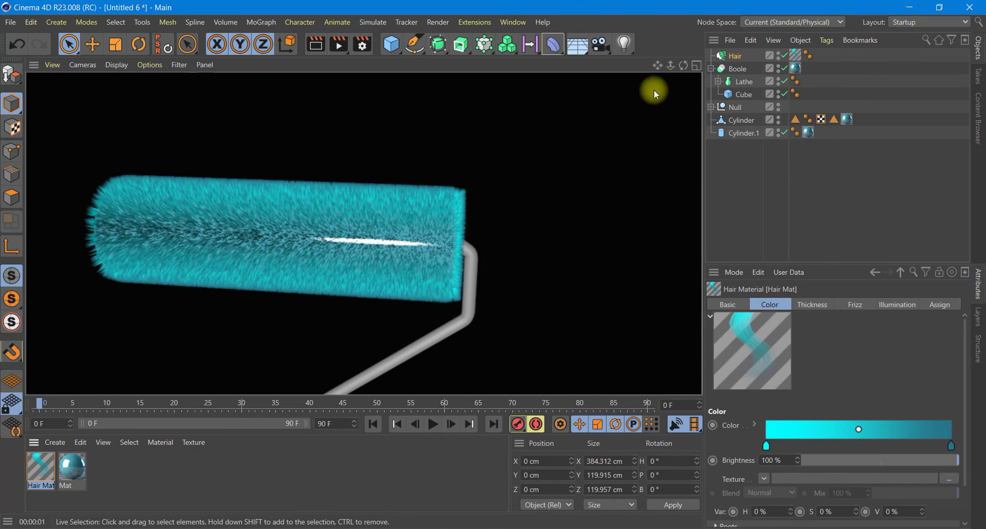
Show the Hair object's Hairs settings: 50000 hairs with 12 segments
drag(684, 65, 797, 145)
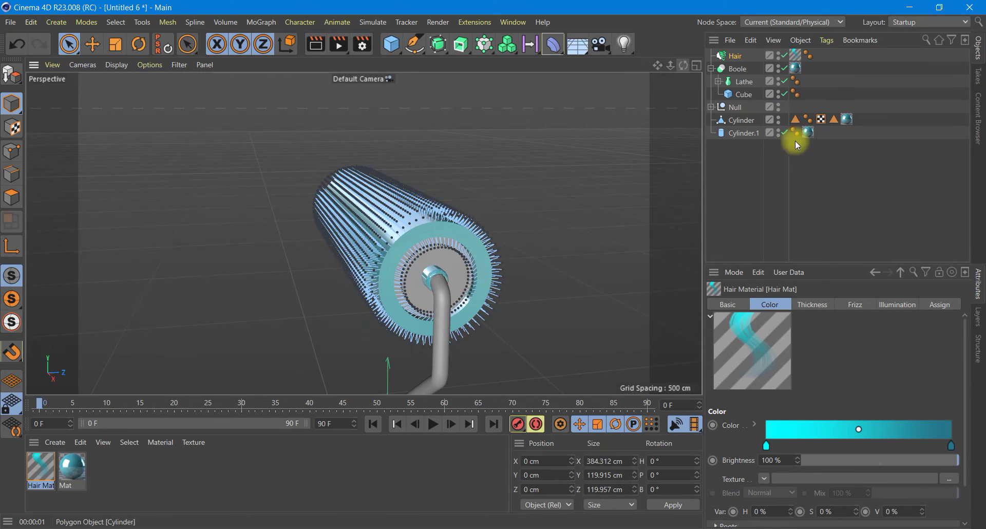
click(734, 55)
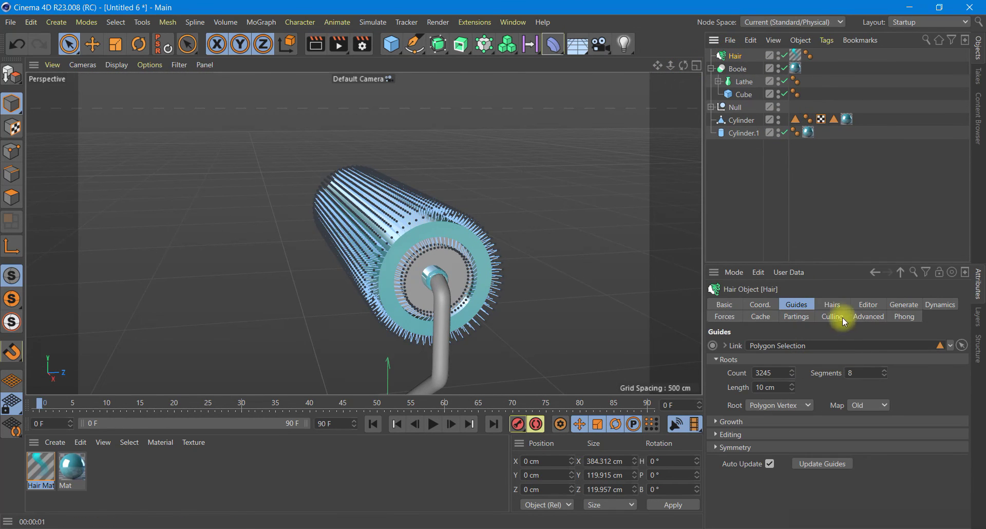
click(832, 305)
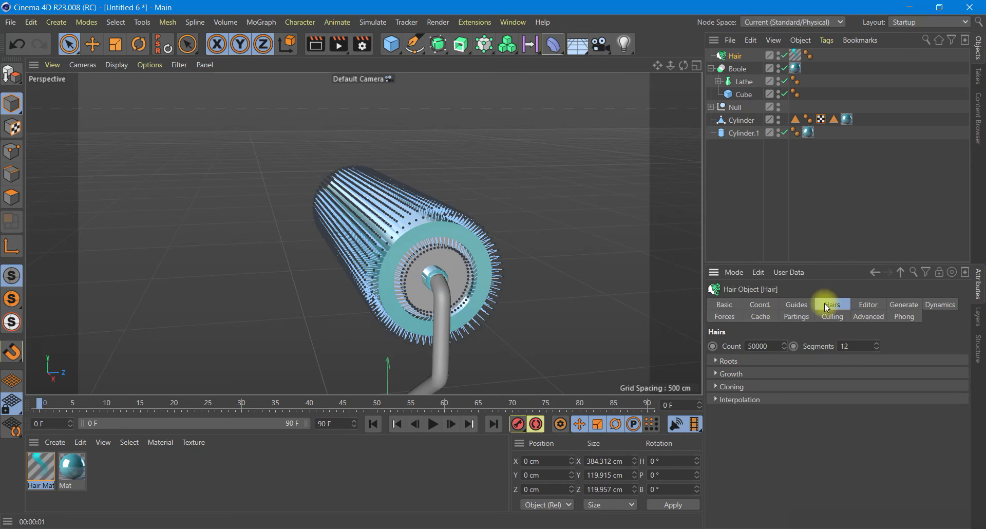
click(868, 305)
click(832, 305)
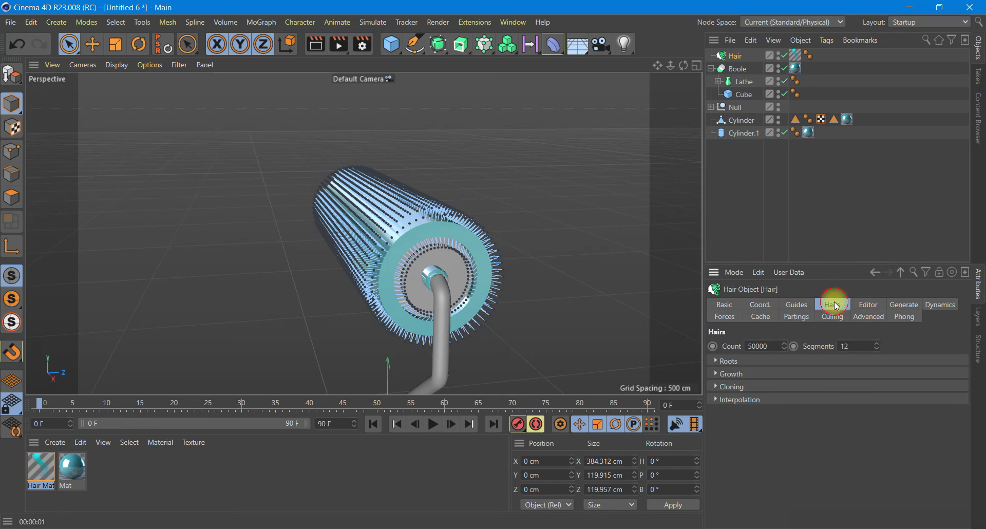
Root the Hair guides at Polygon Center, giving 3186 guides across the sleeve
click(796, 305)
click(778, 406)
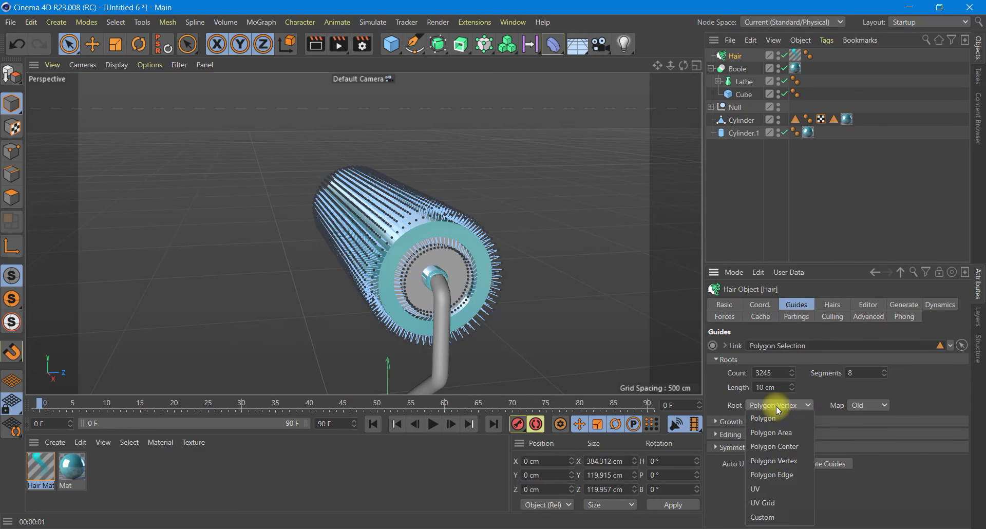
click(775, 446)
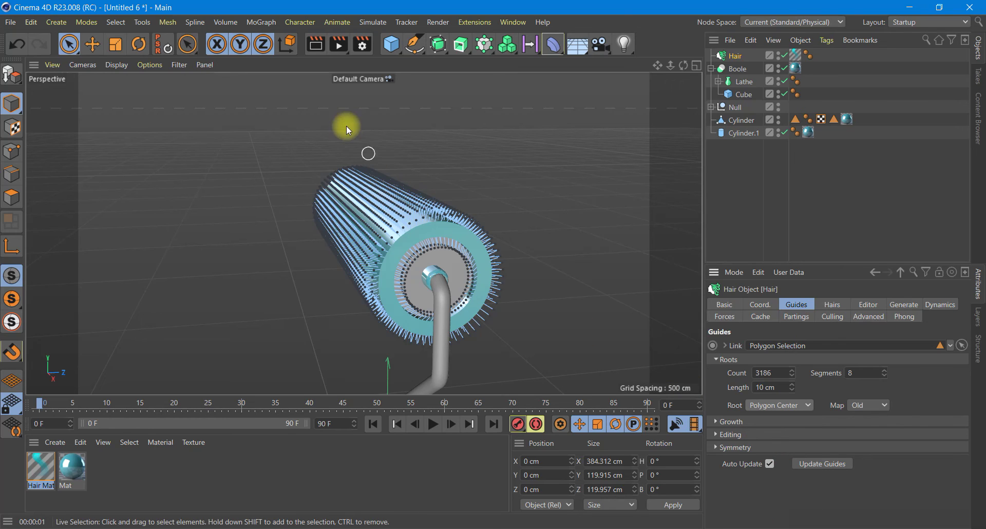
Test-render the viewport to check the teal fur, then orbit to a side view
click(315, 45)
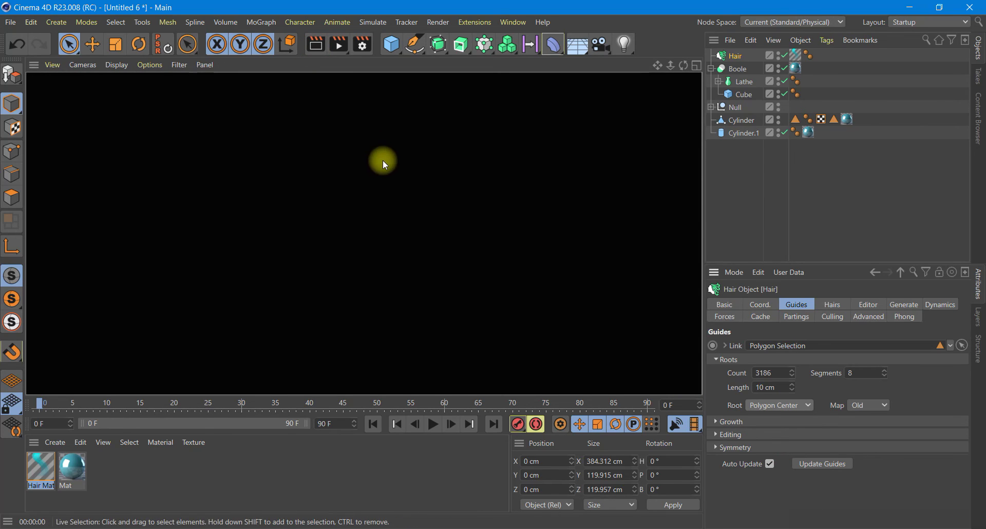
click(318, 45)
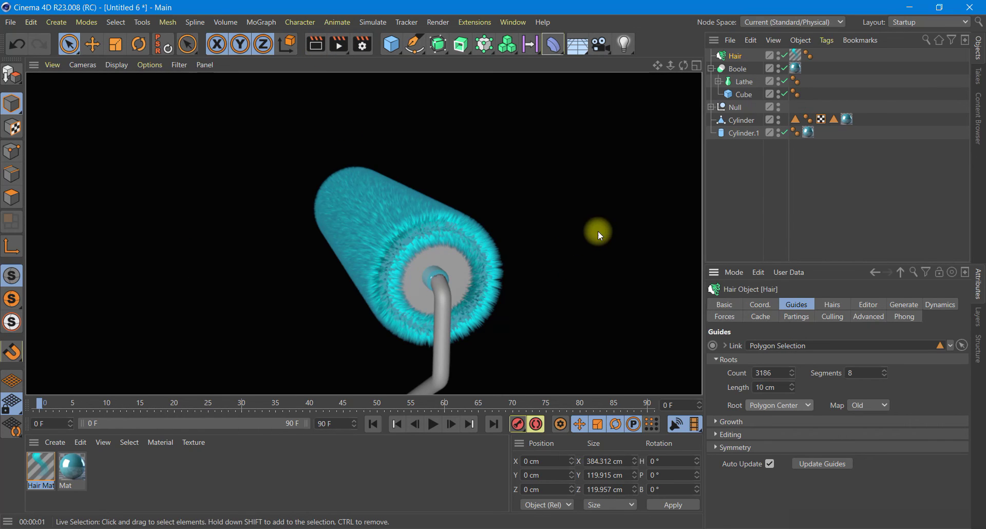
alt+drag(493, 264, 631, 263)
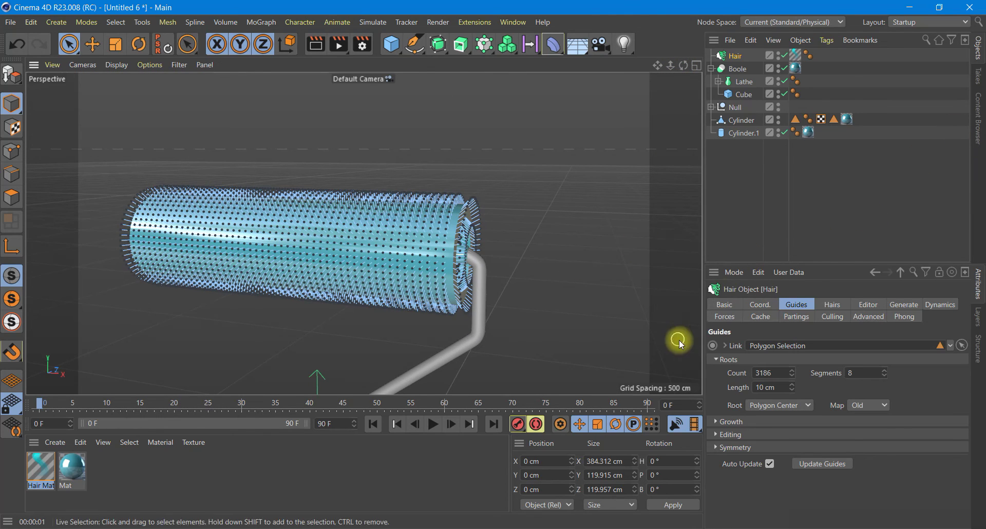
Duplicate the teal material as Mat.1 and make it gray: saturation 14%, value 53%
click(55, 442)
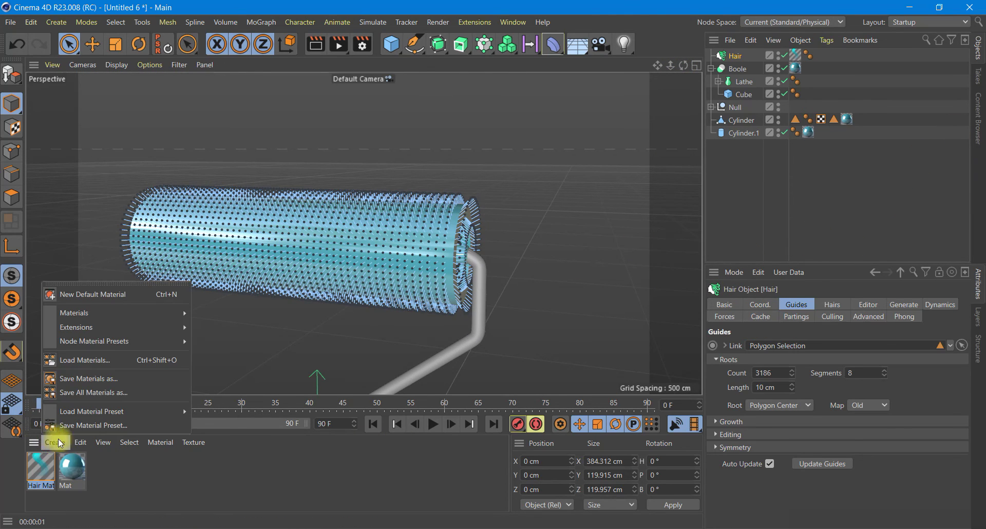
click(71, 465)
ctrl+drag(73, 464, 104, 468)
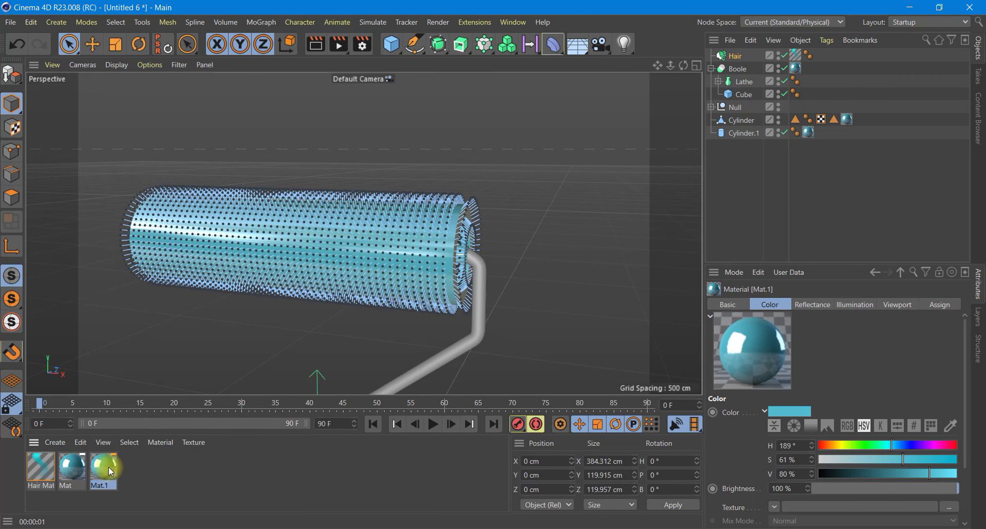
double_click(104, 469)
click(224, 194)
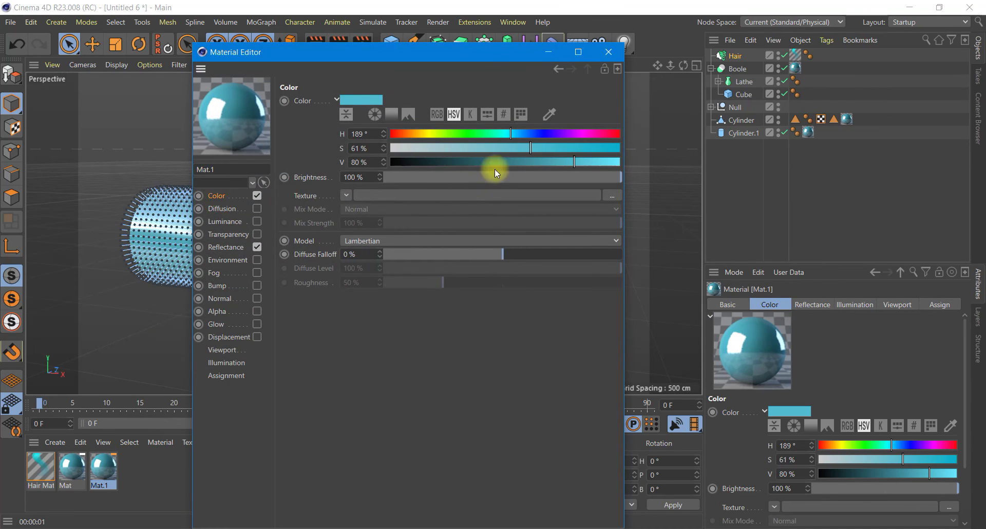
click(423, 147)
drag(461, 162, 513, 162)
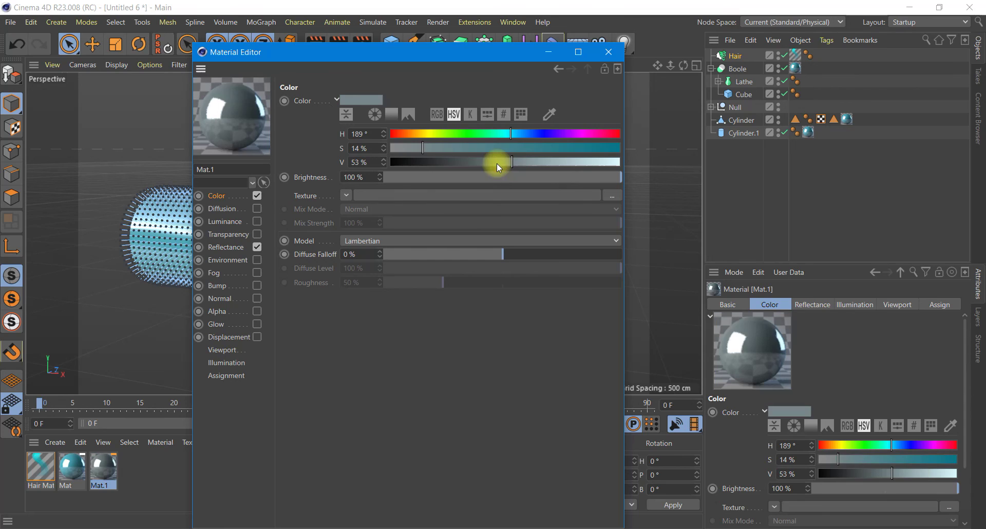
click(615, 53)
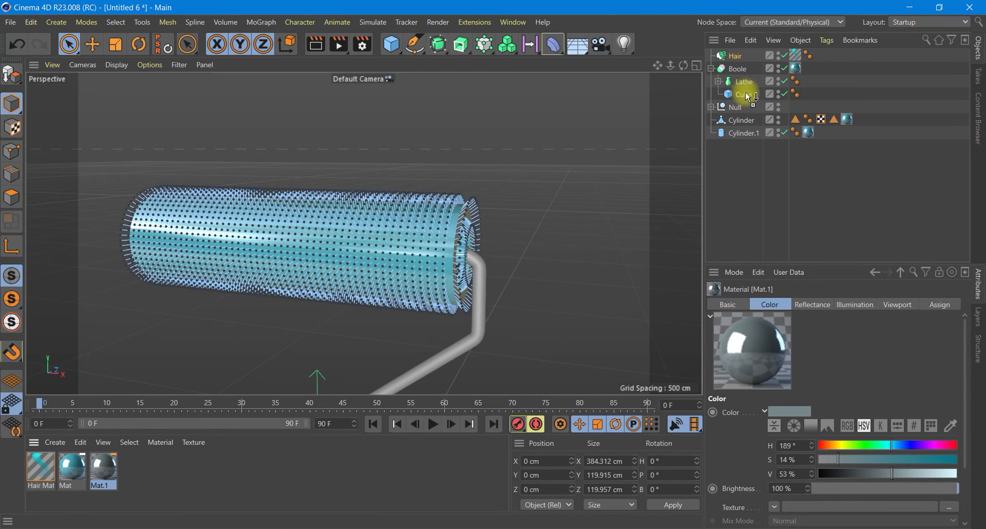
Apply gray Mat.1 to the Null group and preview the roller in a viewport render
drag(744, 88, 740, 214)
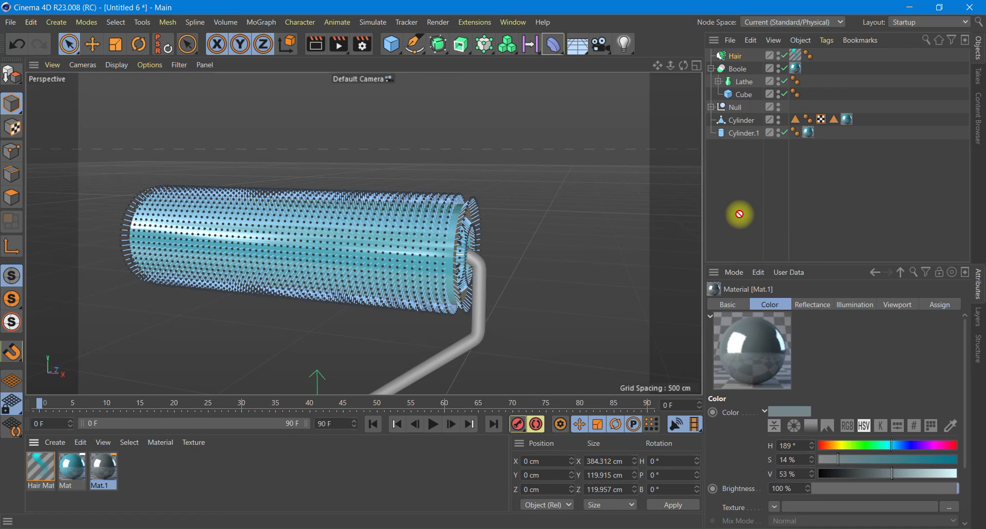
drag(740, 214, 741, 107)
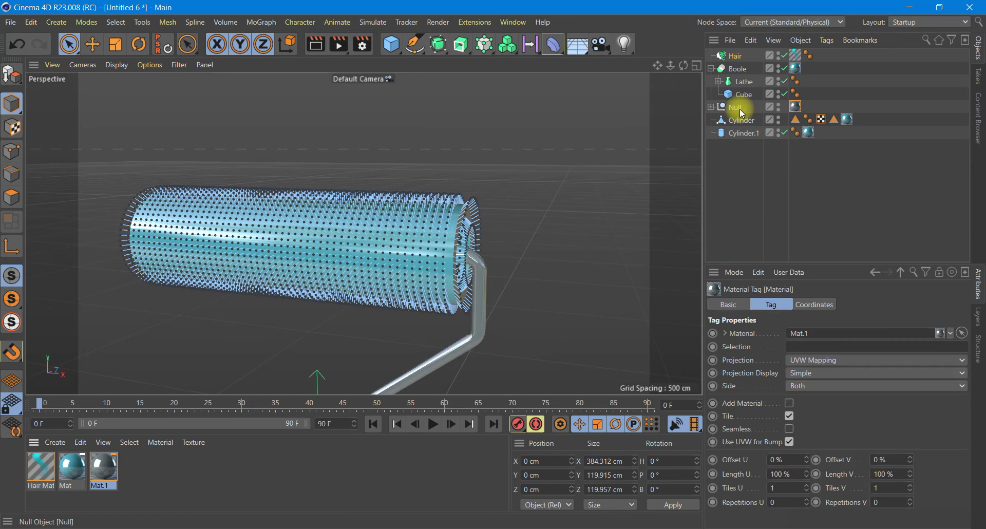
click(316, 45)
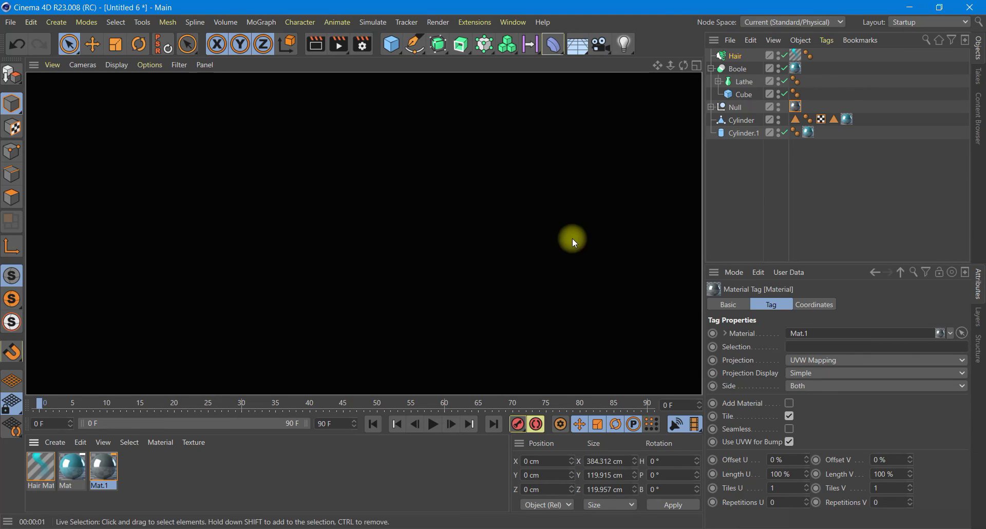
click(321, 44)
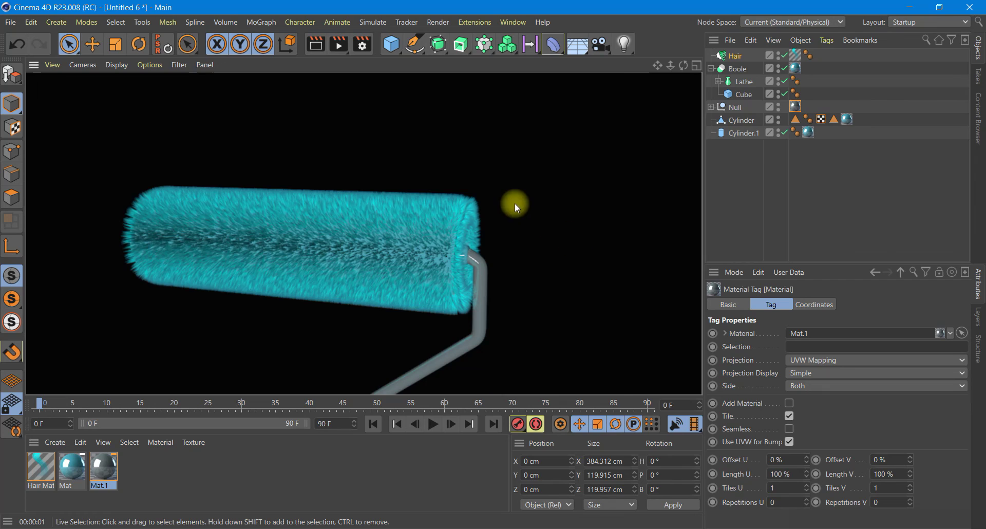
click(515, 203)
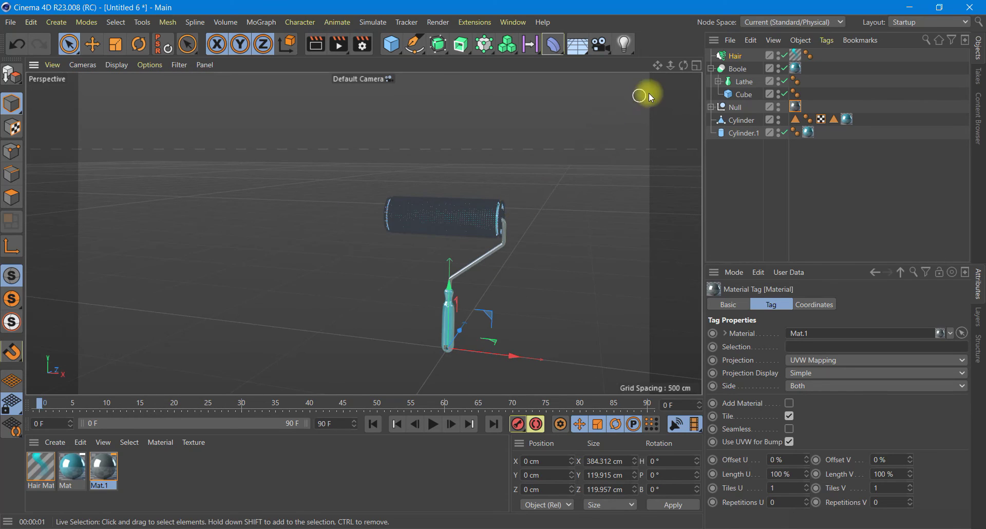
click(318, 46)
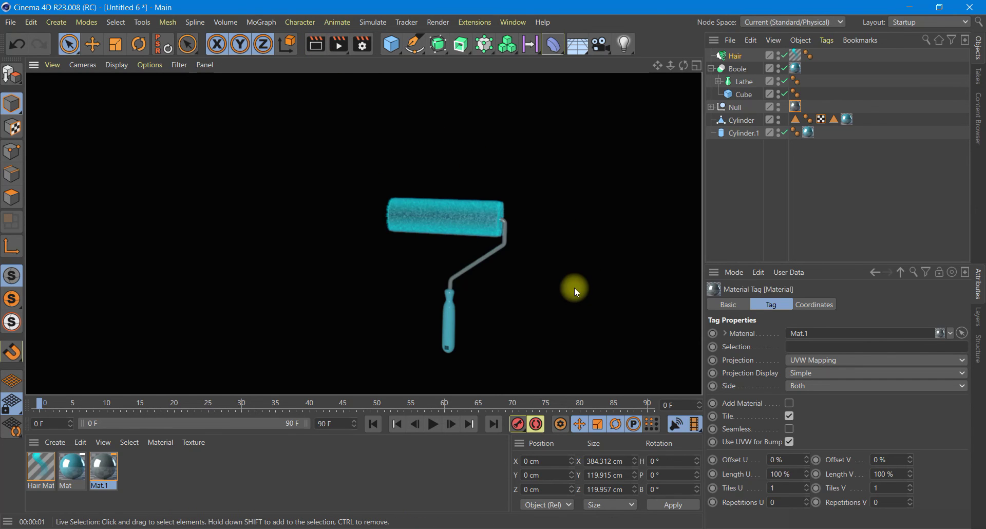
Zoom, orbit and pan the view to inspect the roller's end cap
scroll(455, 245, up, 1)
scroll(455, 245, up, 1)
scroll(456, 245, up, 1)
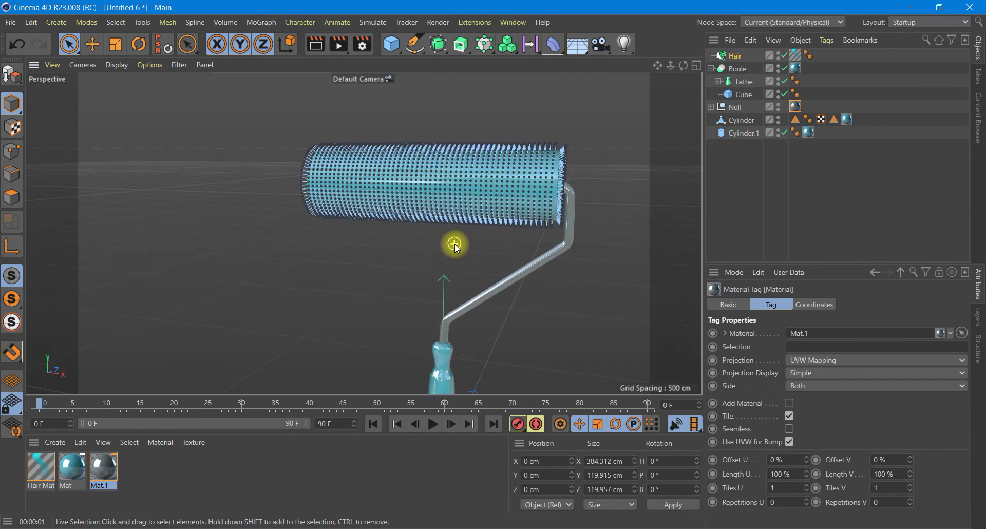
scroll(455, 245, up, 3)
drag(687, 71, 436, 269)
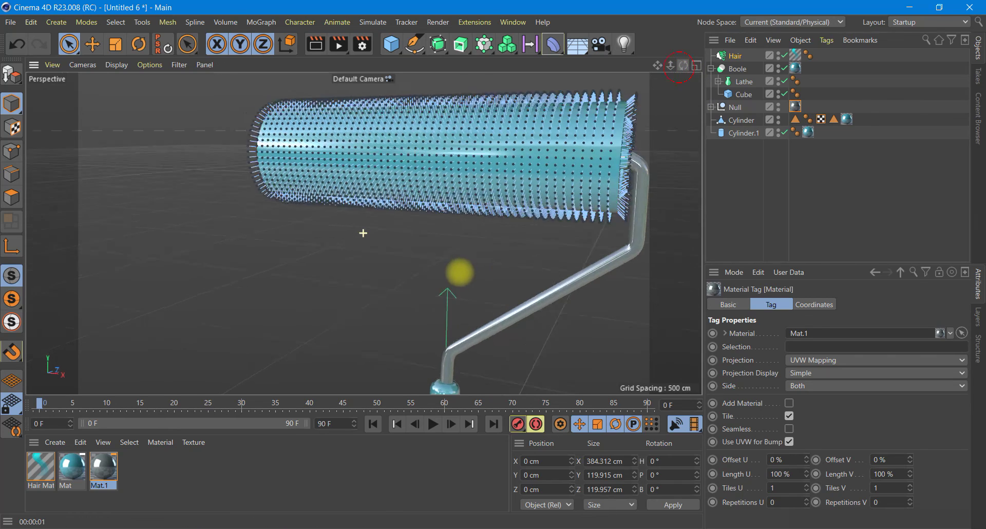
drag(655, 69, 266, 270)
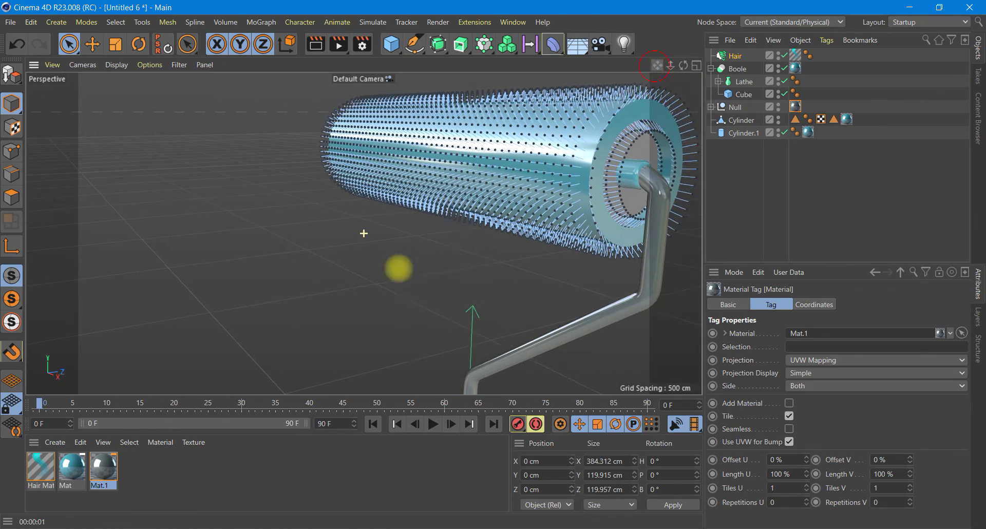
In Polygon mode, select the inner disc polygons of the roller Cylinder's end cap
click(739, 121)
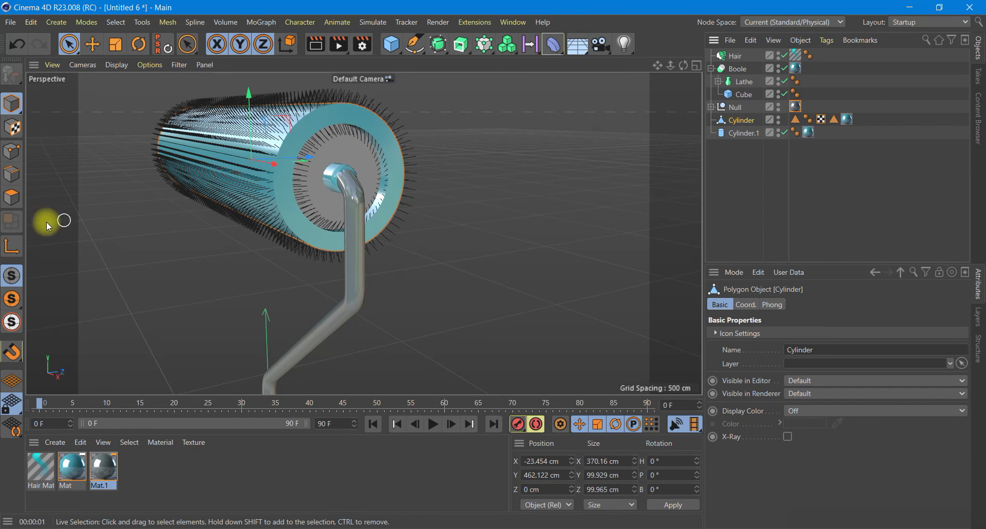
click(12, 198)
scroll(347, 178, up, 3)
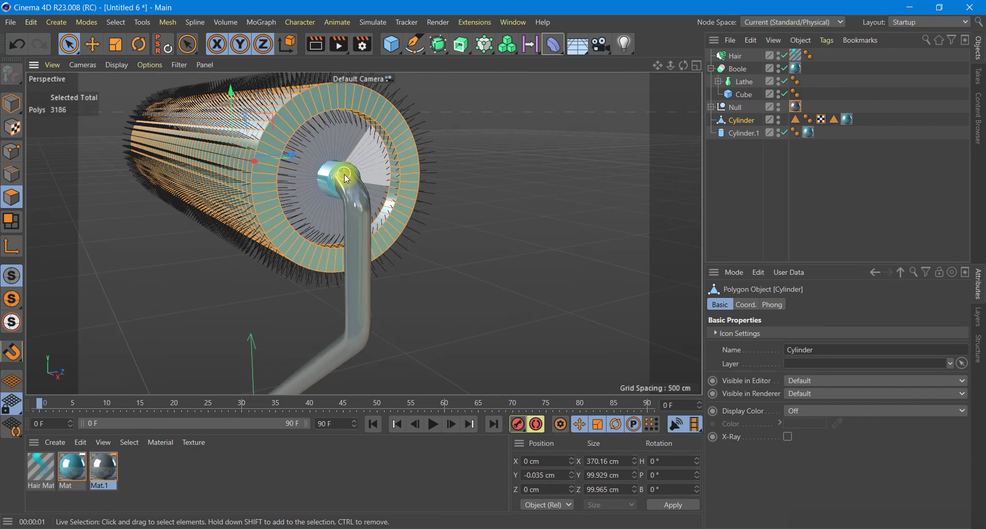
scroll(345, 177, up, 3)
drag(280, 200, 322, 132)
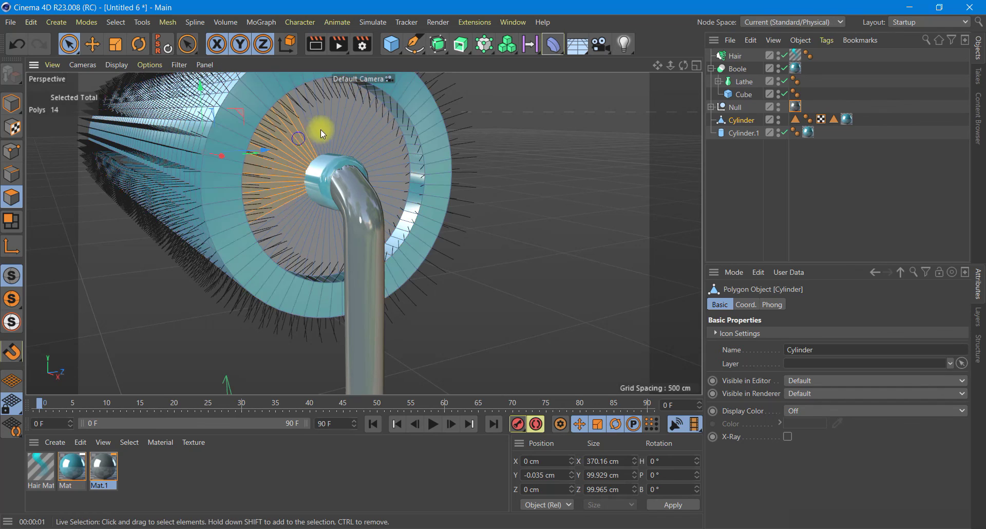
mouse_move(376, 221)
mouse_down()
mouse_move(305, 244)
mouse_move(275, 214)
mouse_up()
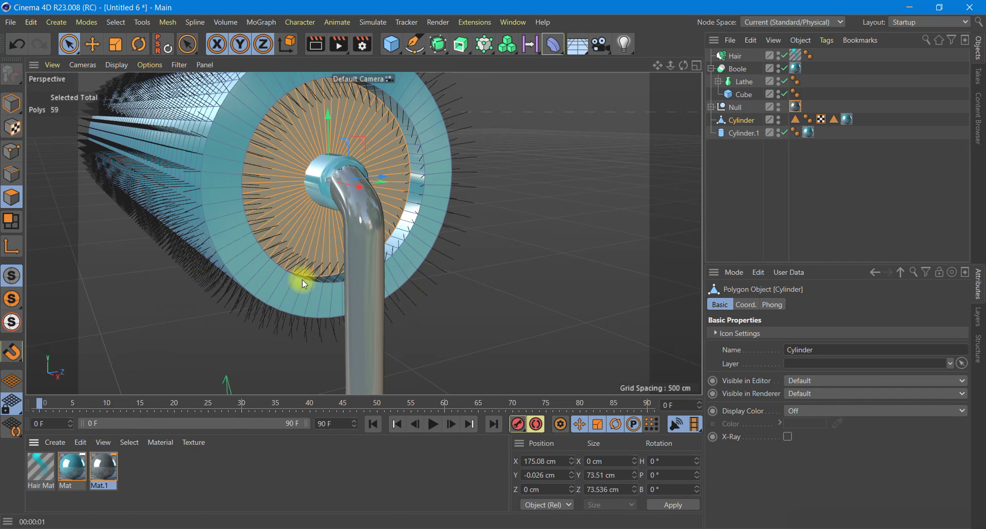
Assign Mat.1 to the selected inner cap polygons
drag(99, 474, 302, 280)
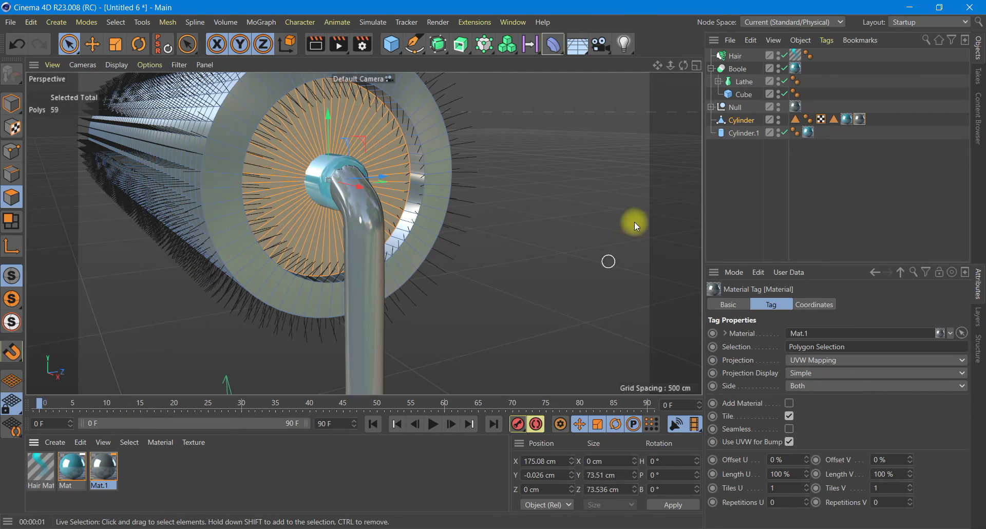
click(19, 43)
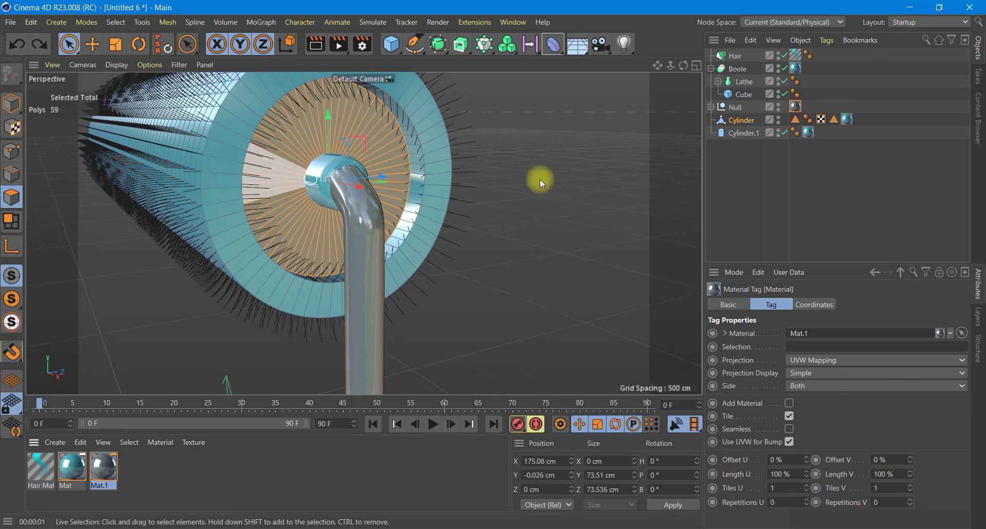
mouse_move(102, 468)
mouse_down()
mouse_move(239, 251)
mouse_move(280, 218)
mouse_up()
Review the Cylinder's Mat.1, selection and teal Mat tags, and preview a viewport render
click(860, 120)
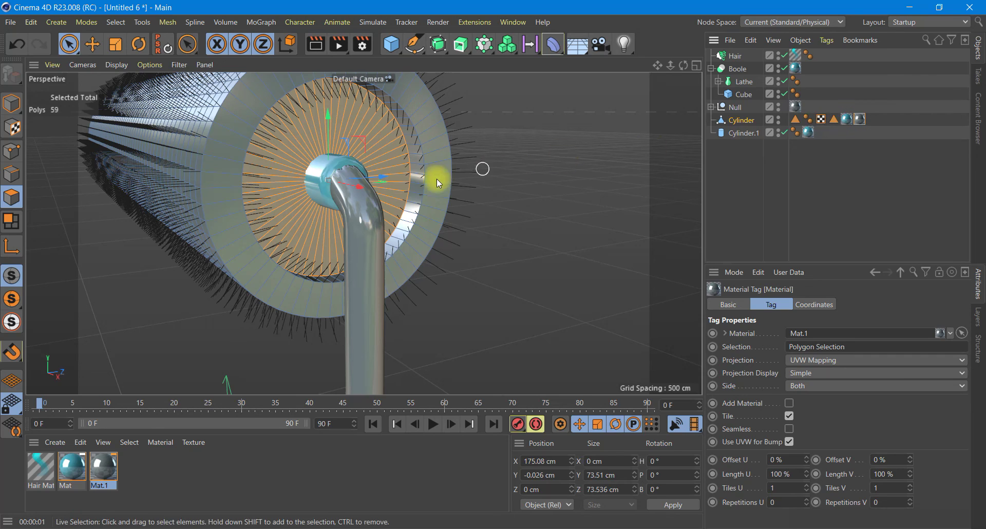
click(796, 120)
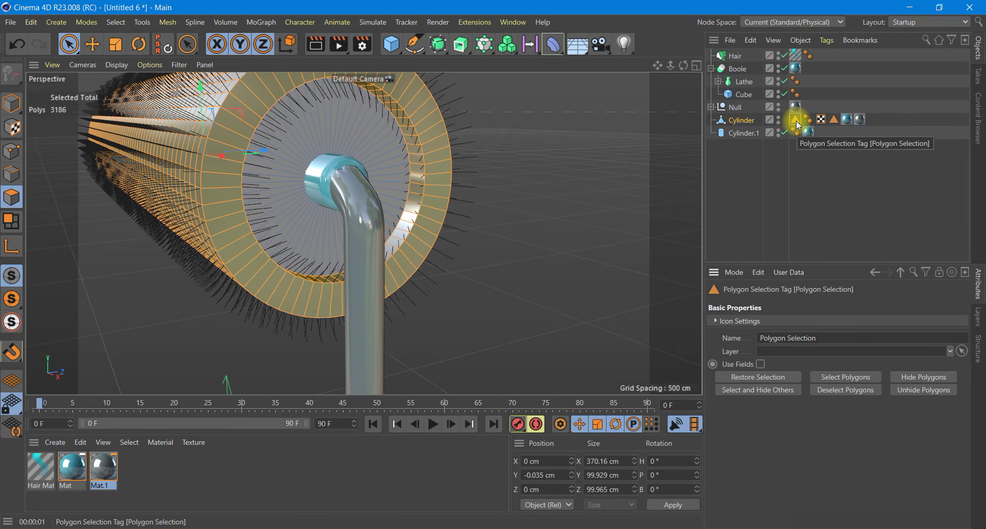
click(847, 119)
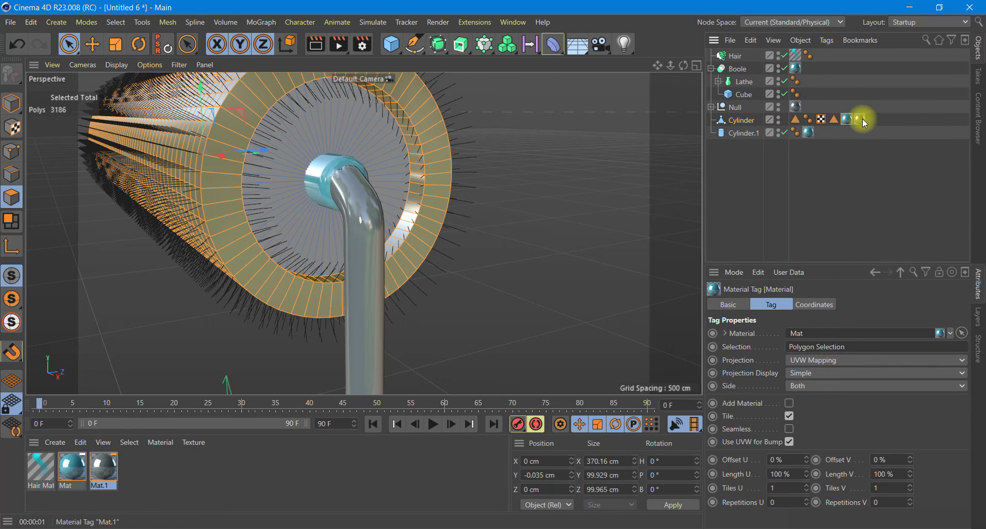
click(833, 121)
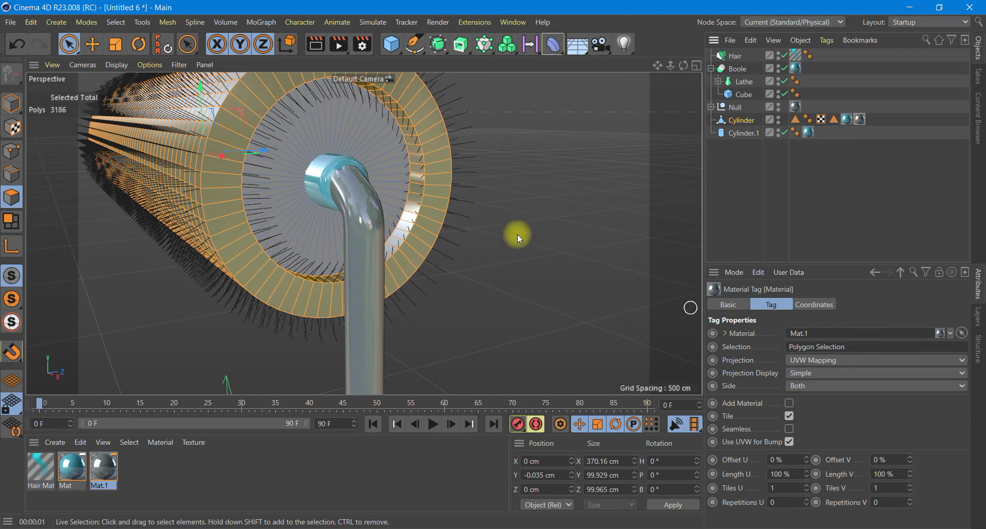
click(315, 44)
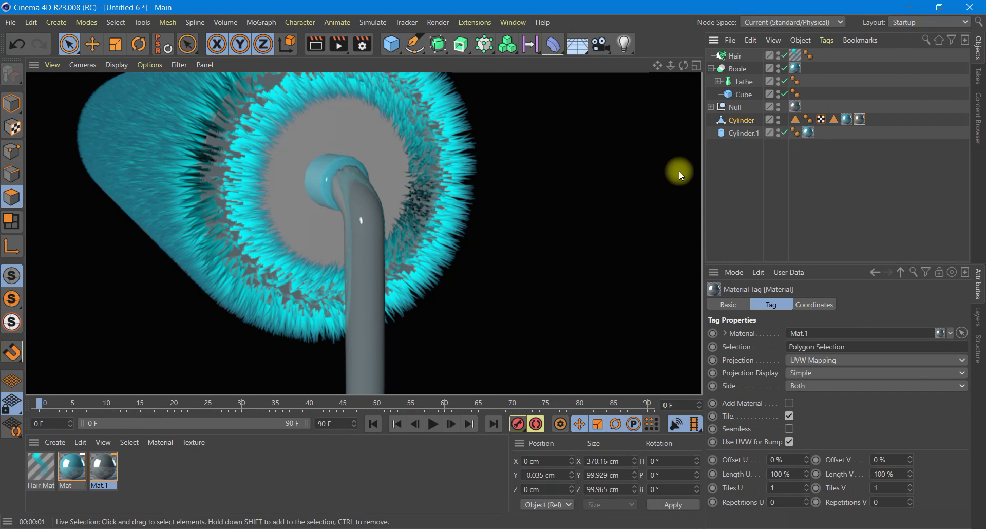
double_click(852, 120)
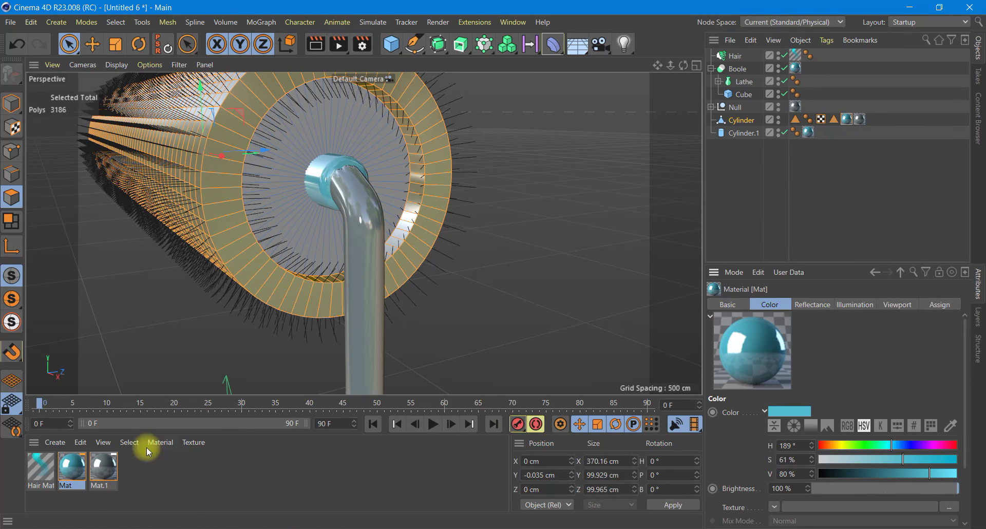
Apply the teal Mat to the selected cylinder polygons and check it with a viewport render
drag(75, 469, 257, 276)
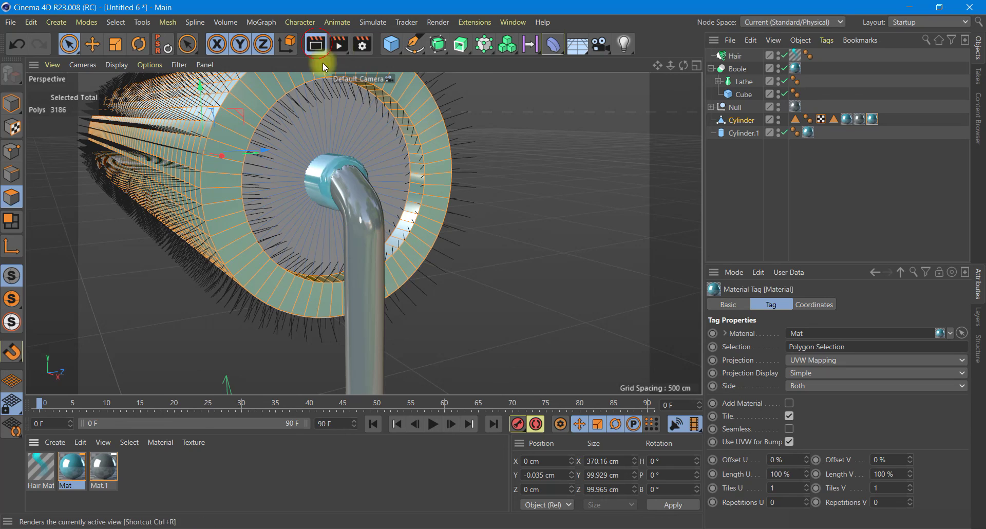
click(316, 45)
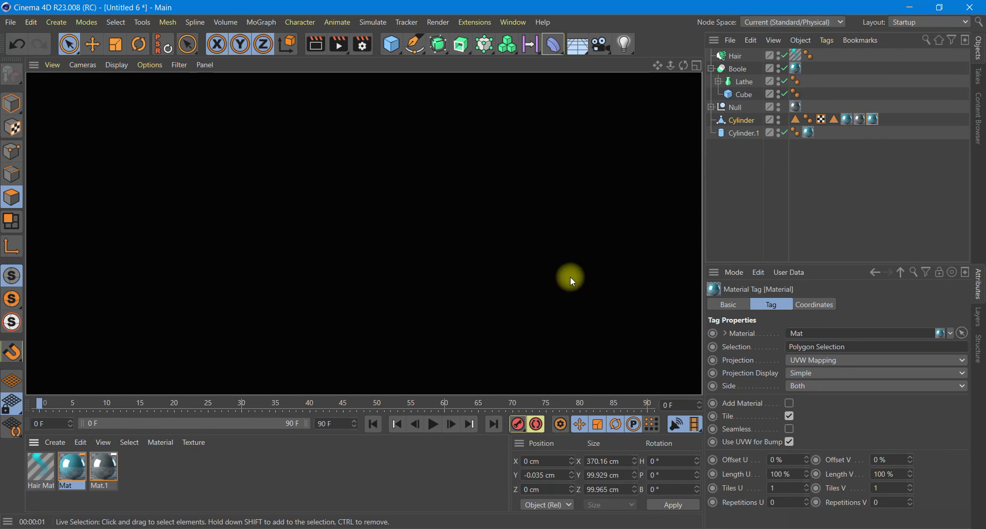
scroll(532, 260, down, 2)
scroll(532, 260, down, 2)
scroll(531, 260, down, 2)
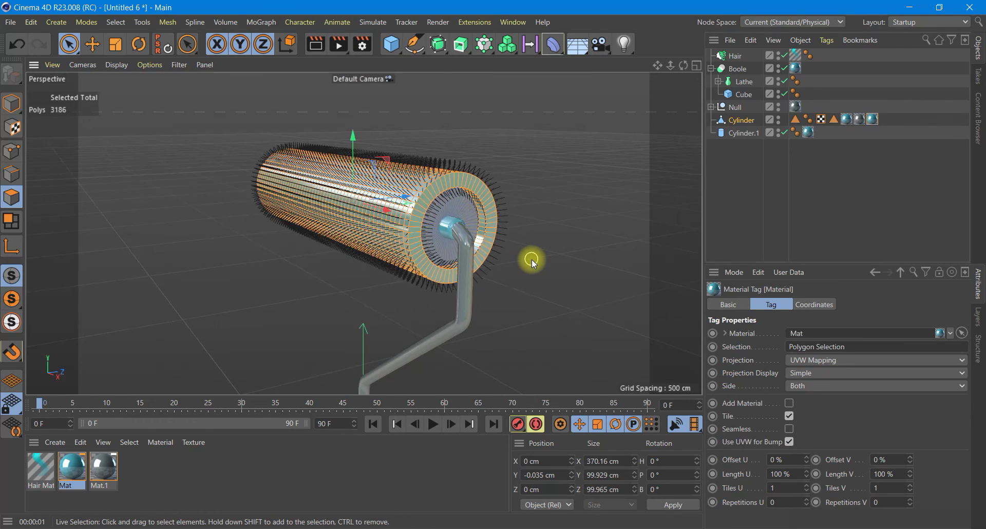
scroll(532, 260, down, 1)
Render the whole roller at 1280×720 in the Picture Viewer, then close it
mouse_move(684, 65)
mouse_down()
mouse_move(360, 276)
mouse_move(376, 142)
mouse_move(392, 233)
mouse_up()
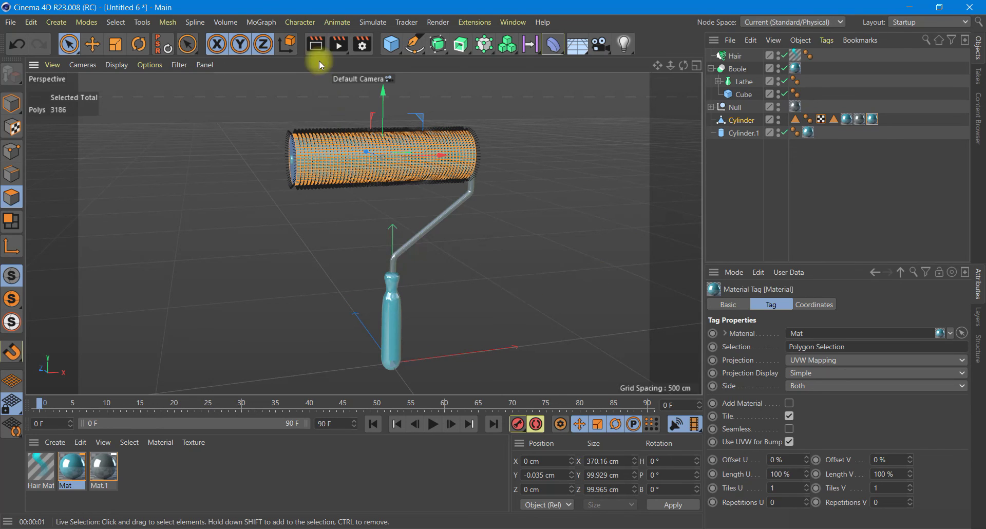
click(338, 47)
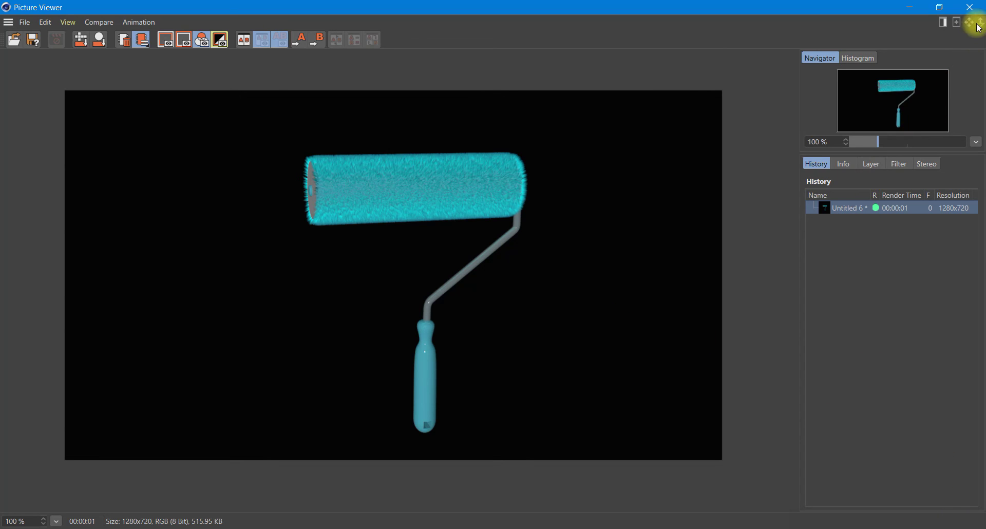
click(970, 7)
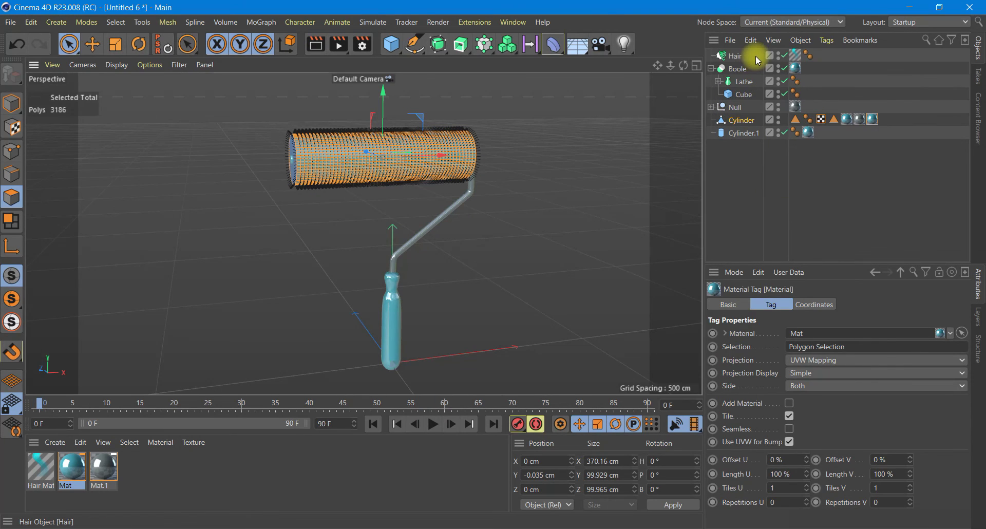
Lengthen the Hair guides from 10 cm to 15 cm and preview with a viewport render
click(736, 55)
click(783, 391)
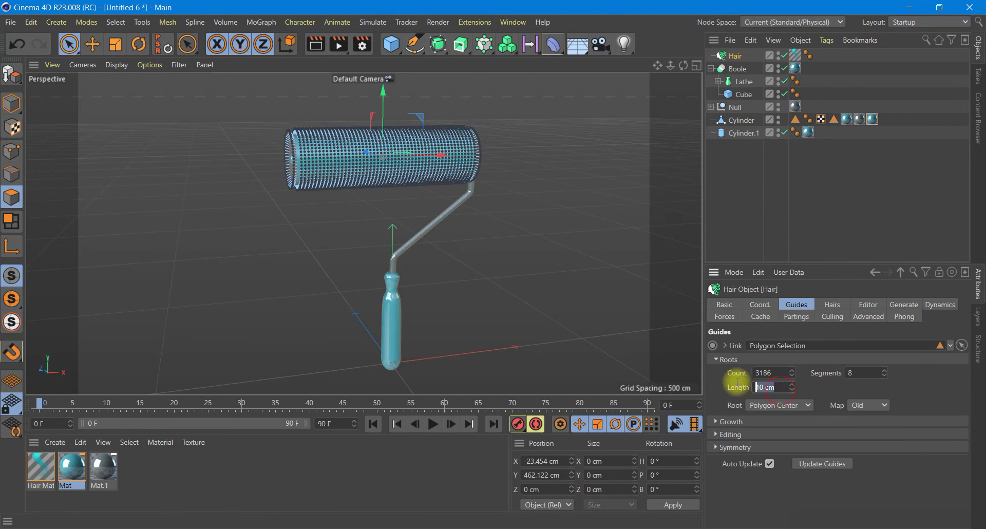
text(15)
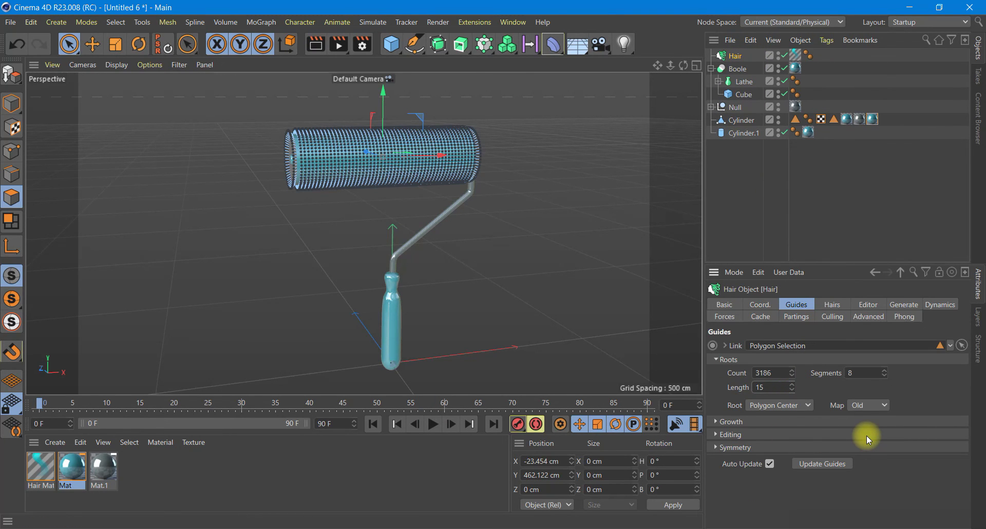
key(Return)
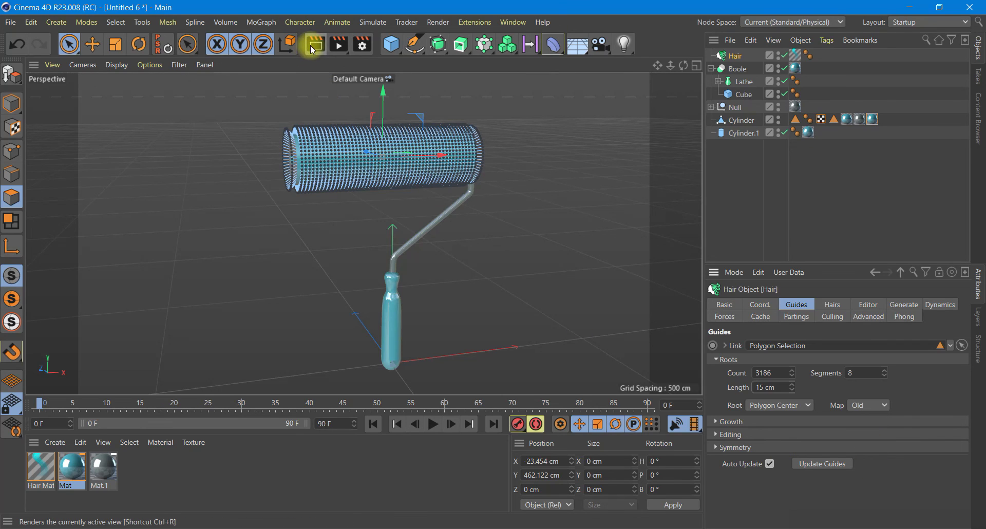
click(315, 44)
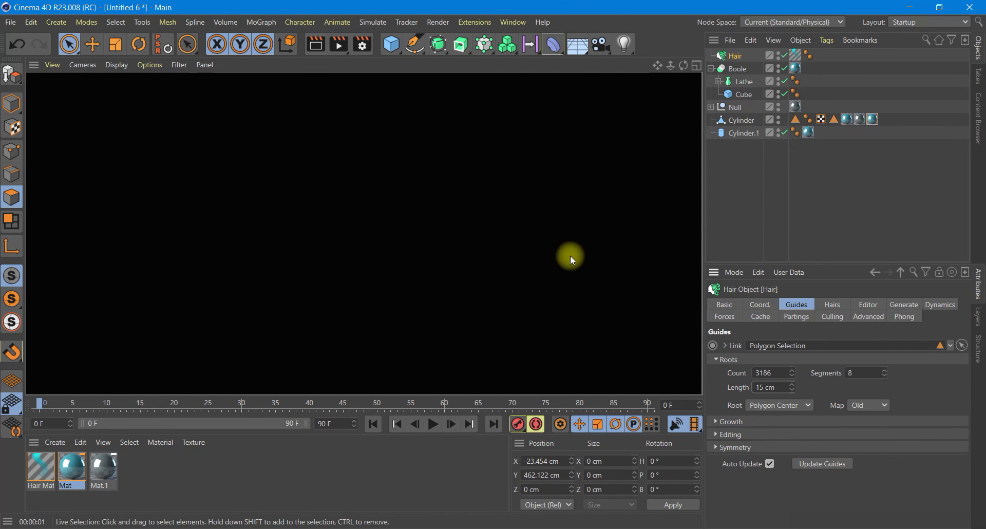
key(ctrl+r)
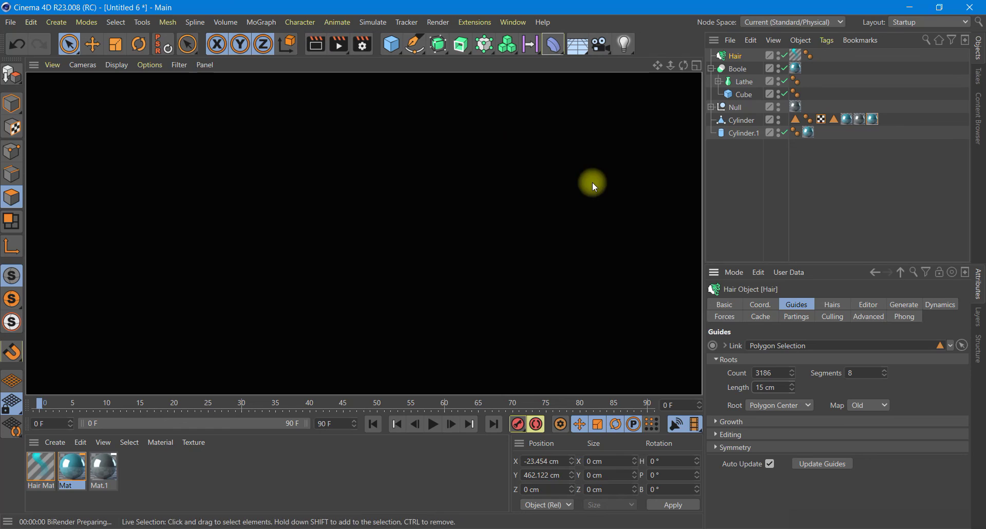